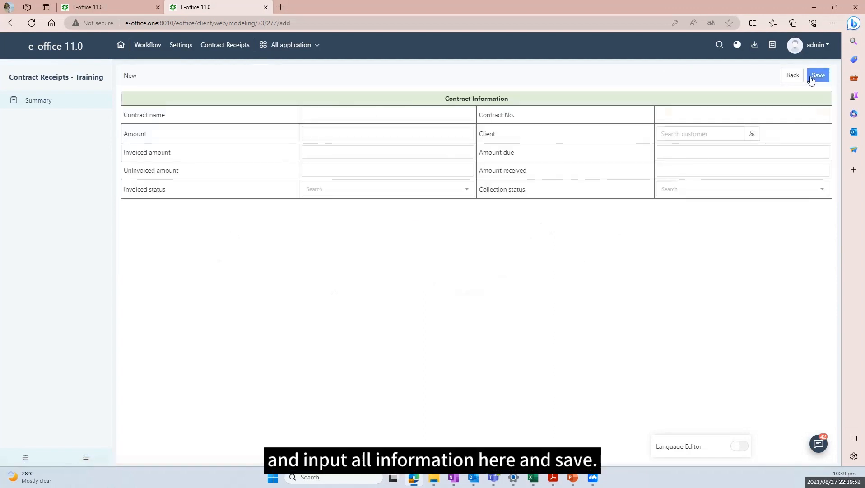
Discard the new receipt form and go back to the empty Contract Receipts - Training list
{"action": "left_click", "coordinate": [794, 76]}
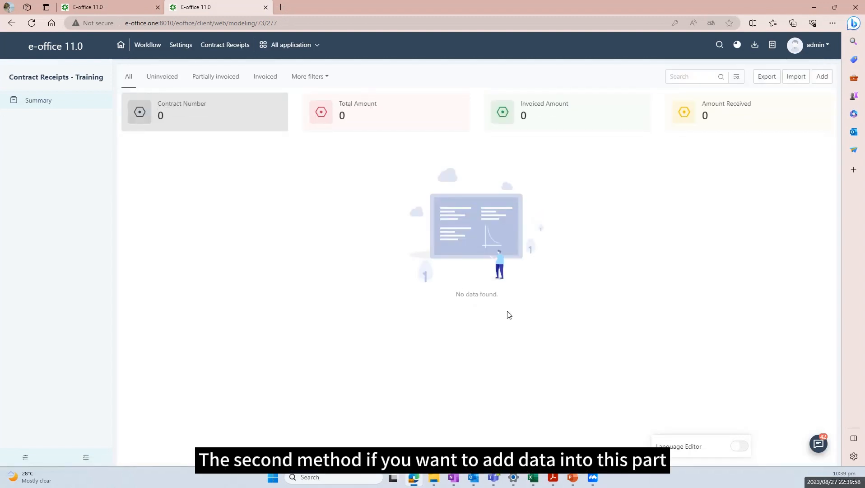
Start a blank New contract record from the CRM Contracts list
{"action": "left_click", "coordinate": [280, 57]}
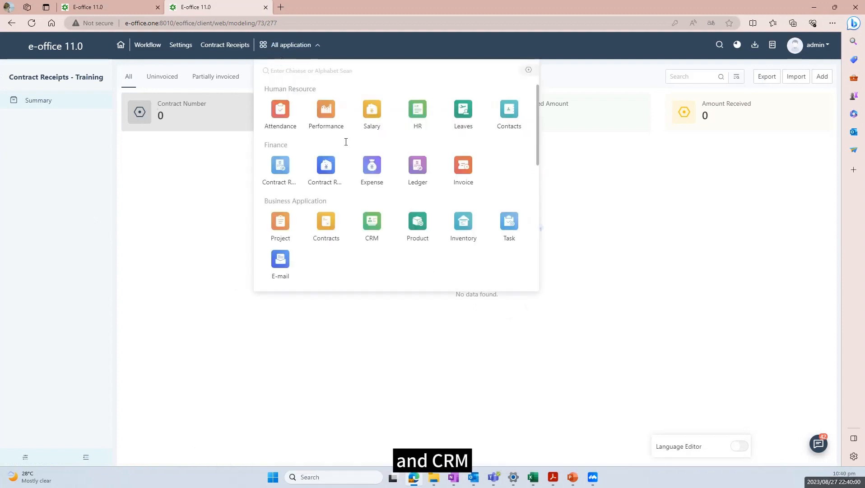
{"action": "left_click", "coordinate": [369, 219]}
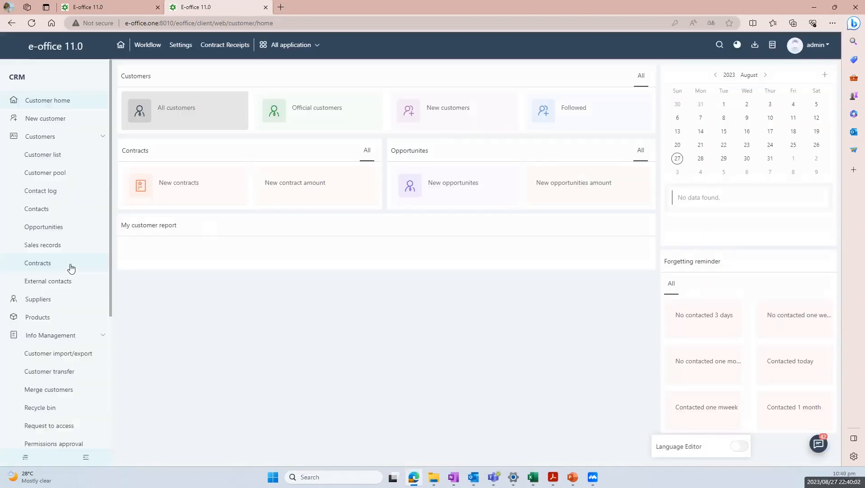
{"action": "left_click", "coordinate": [71, 265]}
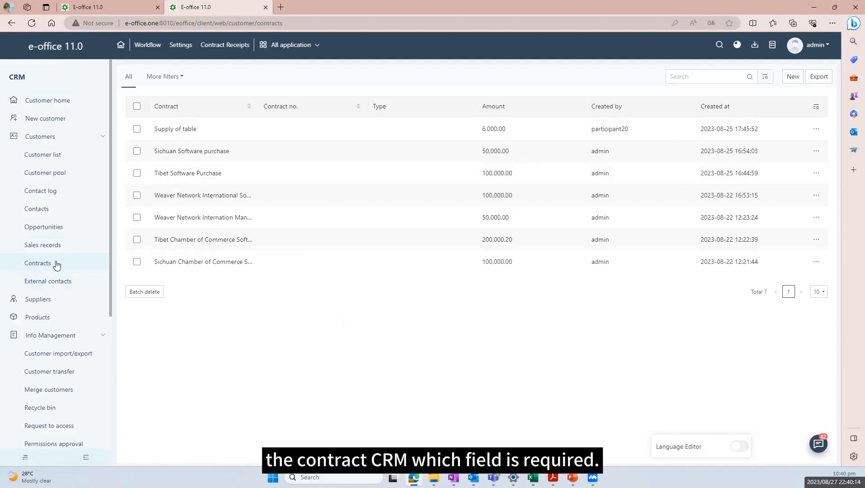
{"action": "left_click", "coordinate": [792, 76]}
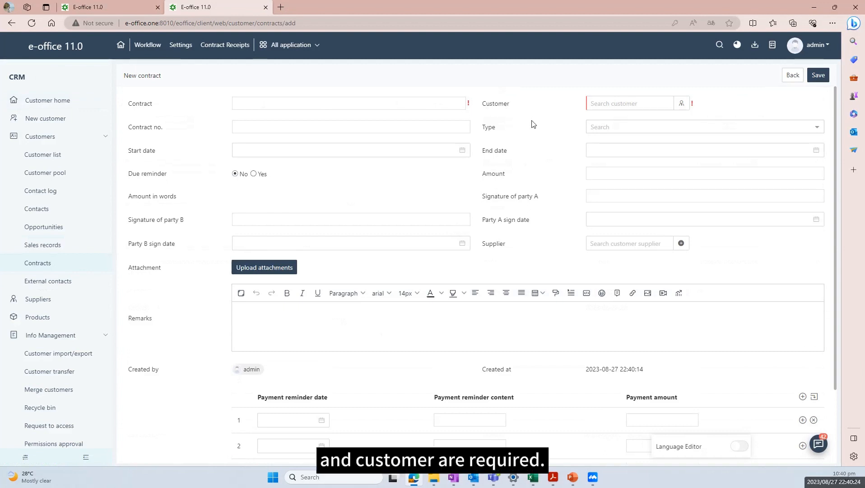
Create a new form from Workflow Form design, opening the form editor
{"action": "left_click", "coordinate": [311, 54]}
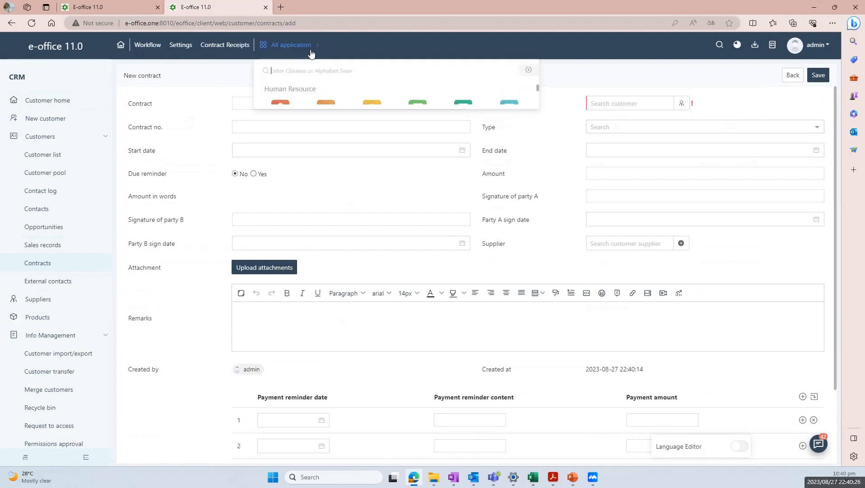
{"action": "scroll", "coordinate": [325, 168], "scroll_direction": "down", "scroll_amount": 3}
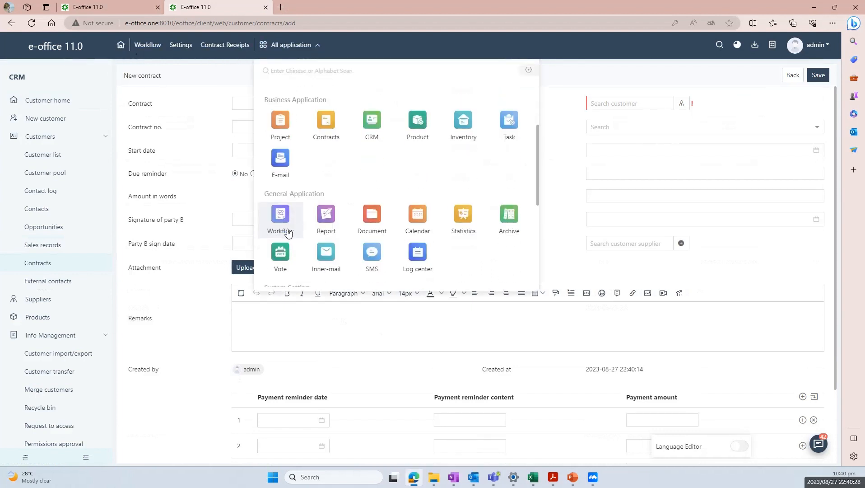
{"action": "left_click", "coordinate": [288, 199]}
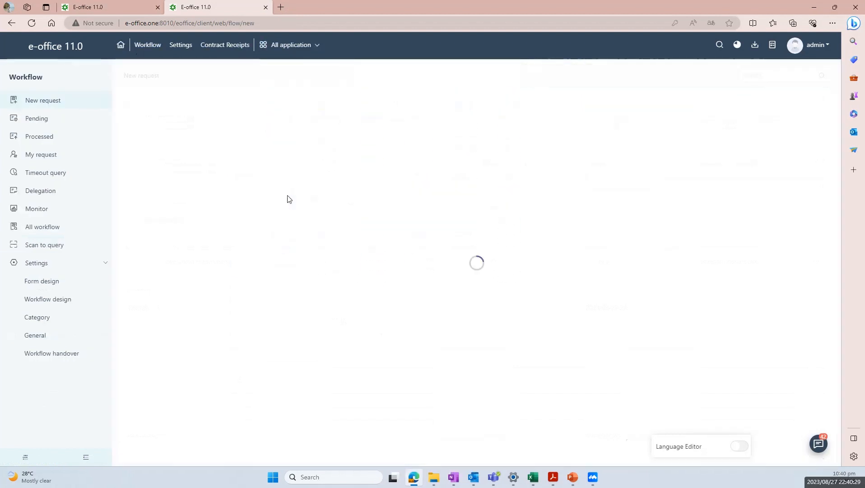
{"action": "left_click", "coordinate": [93, 283]}
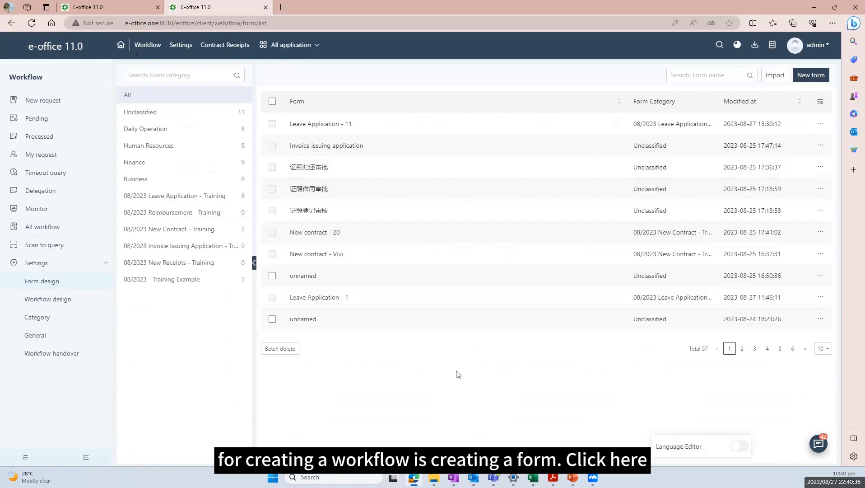
{"action": "left_click", "coordinate": [818, 75]}
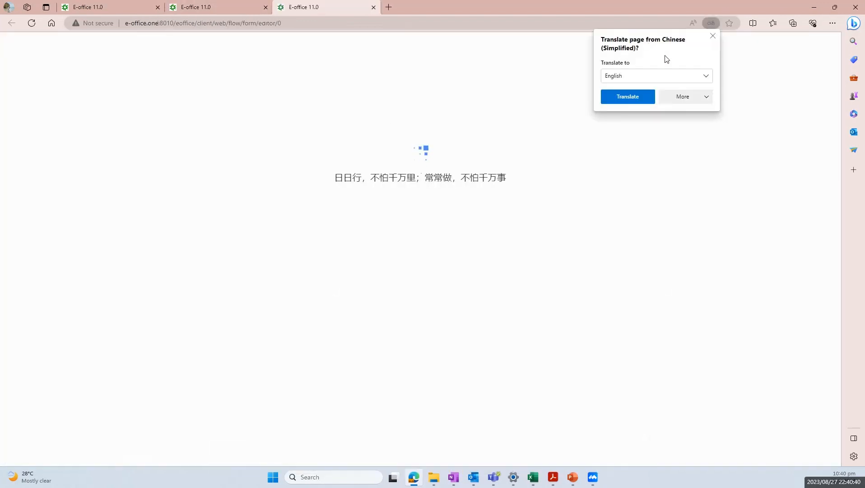
Insert a 5-row, 4-column table layout into the blank workflow form
{"action": "left_click", "coordinate": [713, 35]}
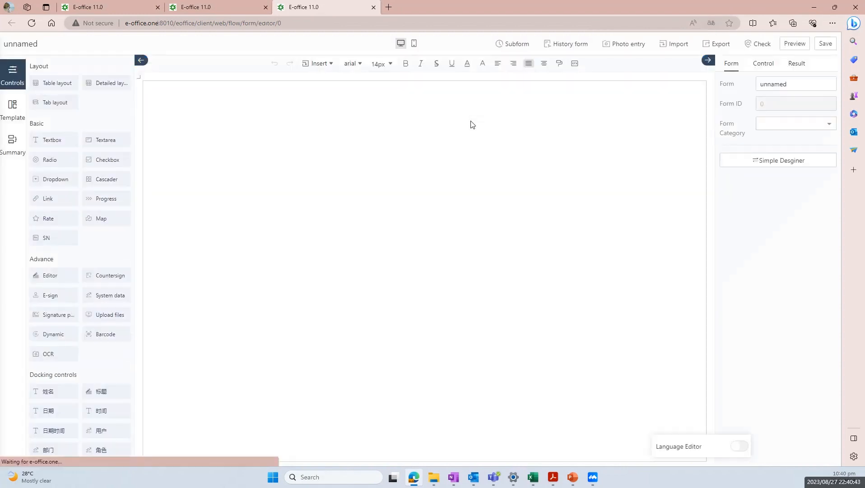
{"action": "left_click", "coordinate": [68, 84]}
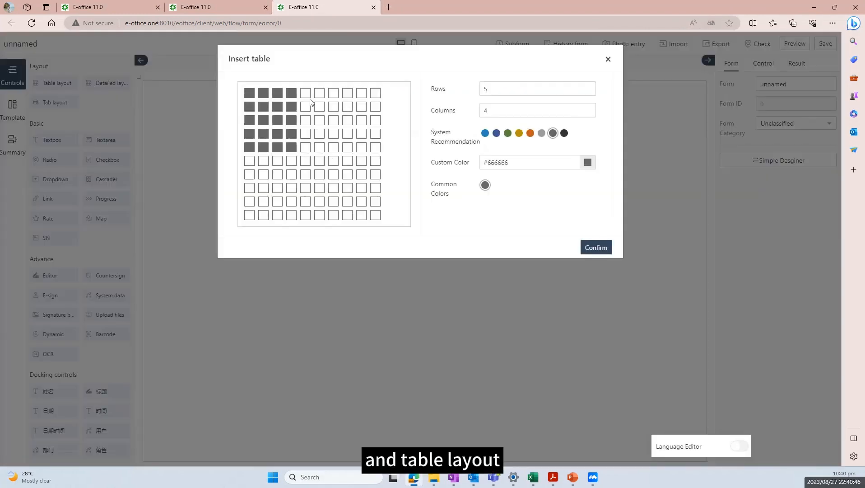
{"action": "double_click", "coordinate": [517, 88]}
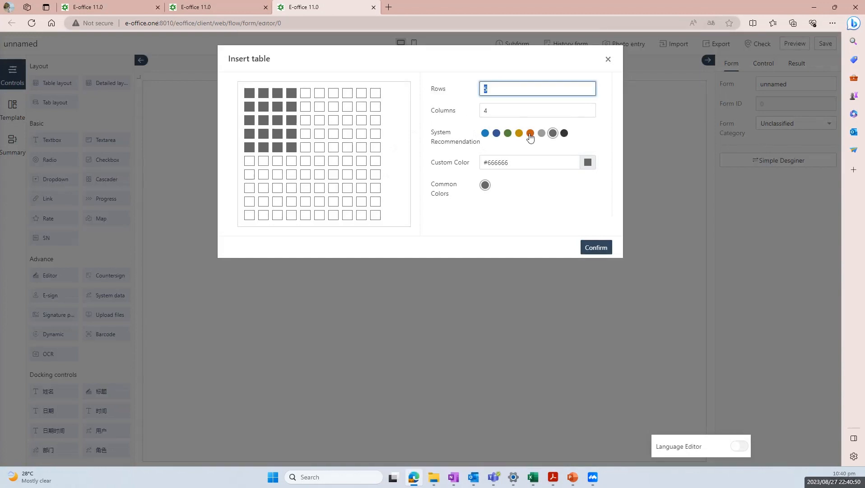
{"action": "left_click", "coordinate": [592, 248]}
{"action": "left_click_drag", "start_coordinate": [601, 92], "coordinate": [266, 91]}
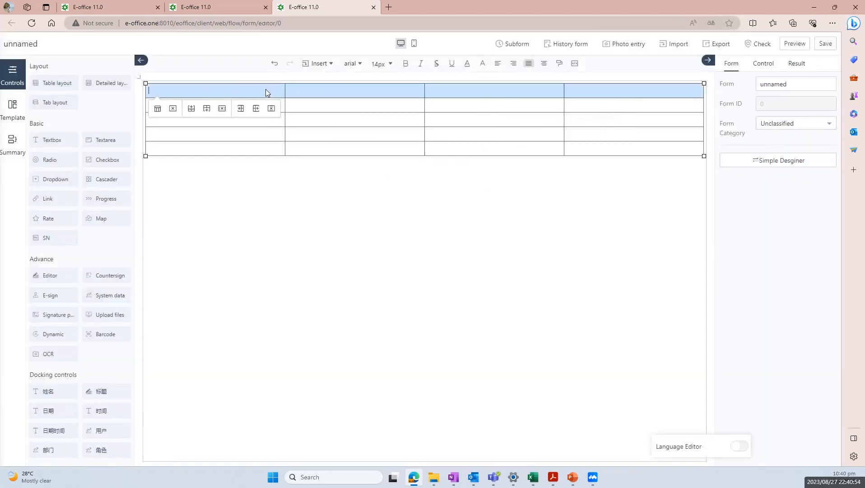
Merge the table's top row into one cell and enter the title 'New Contract'
{"action": "right_click", "coordinate": [286, 91]}
{"action": "mouse_move", "coordinate": [334, 141]}
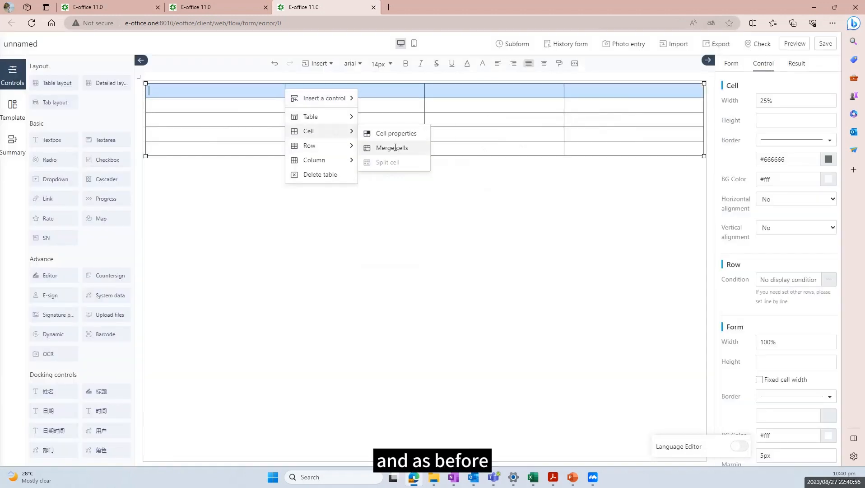
{"action": "left_click", "coordinate": [392, 146]}
{"action": "key", "text": "Caps_Lock"}
{"action": "type", "text": "C"}
{"action": "key", "text": "Caps_Lock"}
{"action": "key", "text": "BackSpace"}
{"action": "key", "text": "Caps_Lock"}
{"action": "type", "text": "N"}
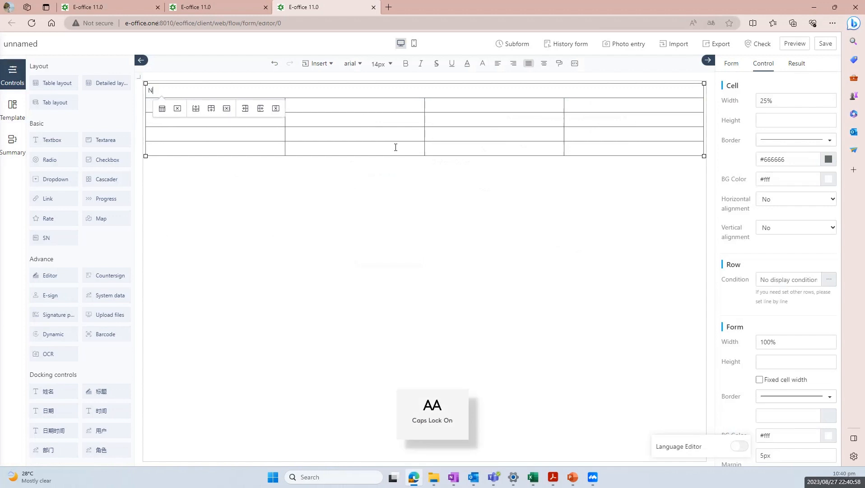
{"action": "key", "text": "Caps_Lock"}
{"action": "type", "text": "ew"}
{"action": "key", "text": "Caps_Lock"}
{"action": "type", "text": "C"}
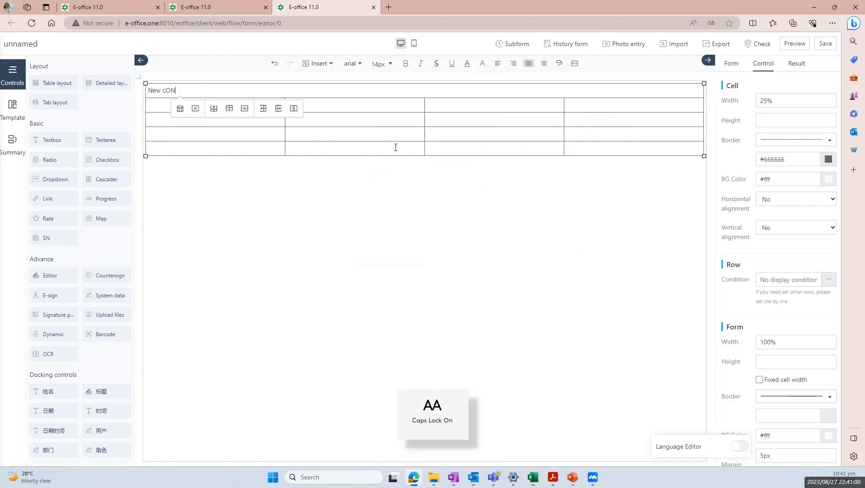
{"action": "key", "text": "Caps_Lock"}
{"action": "type", "text": "ontract"}
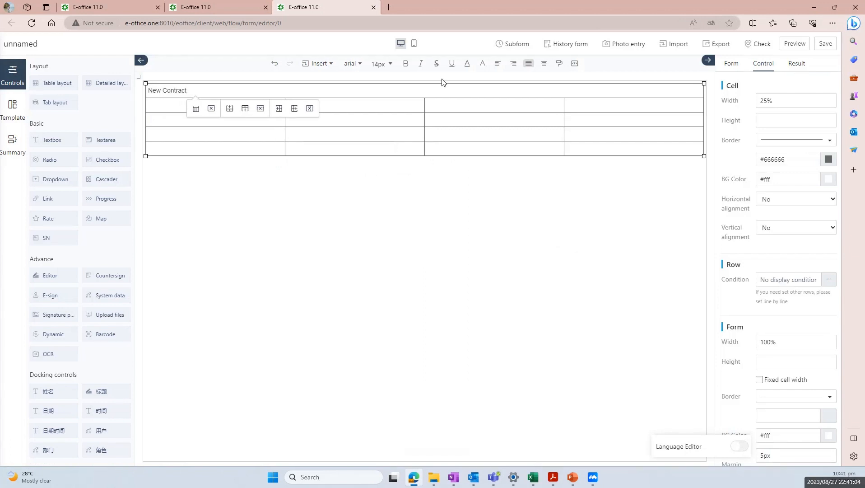
Centre and bold the title and give its row a light green (#E1F1D9) background
{"action": "left_click", "coordinate": [543, 64]}
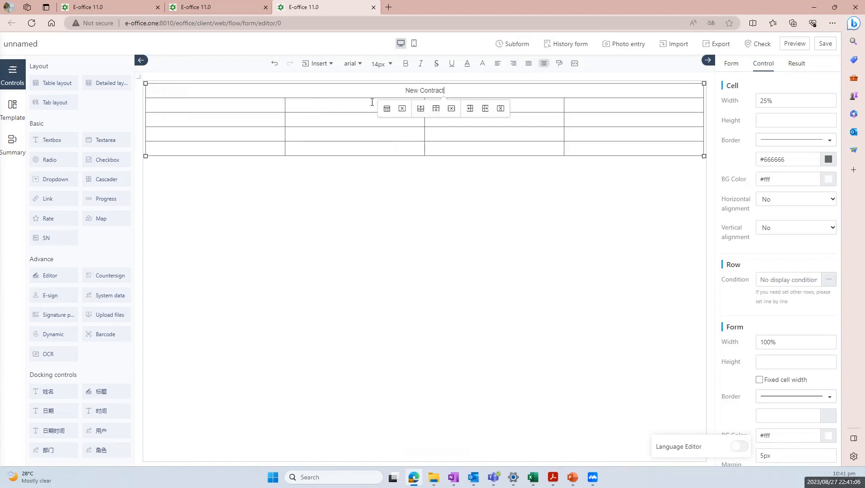
{"action": "left_click_drag", "start_coordinate": [456, 88], "coordinate": [411, 89]}
{"action": "left_click", "coordinate": [406, 63]}
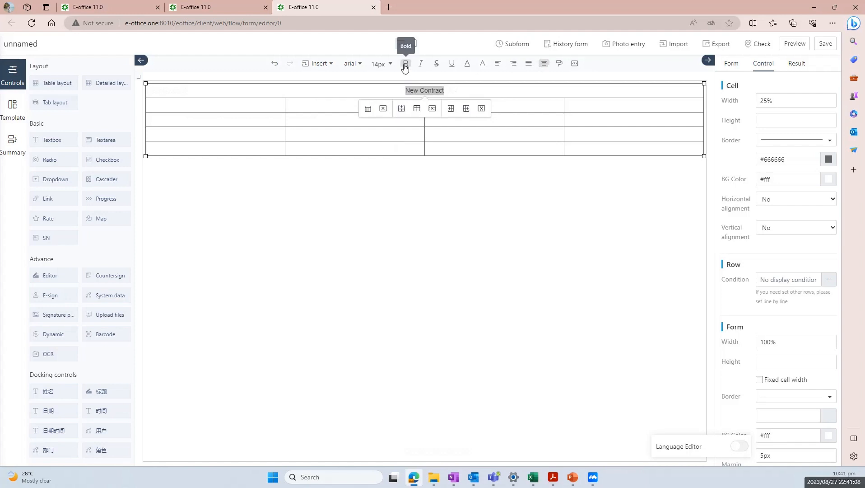
{"action": "left_click", "coordinate": [460, 91]}
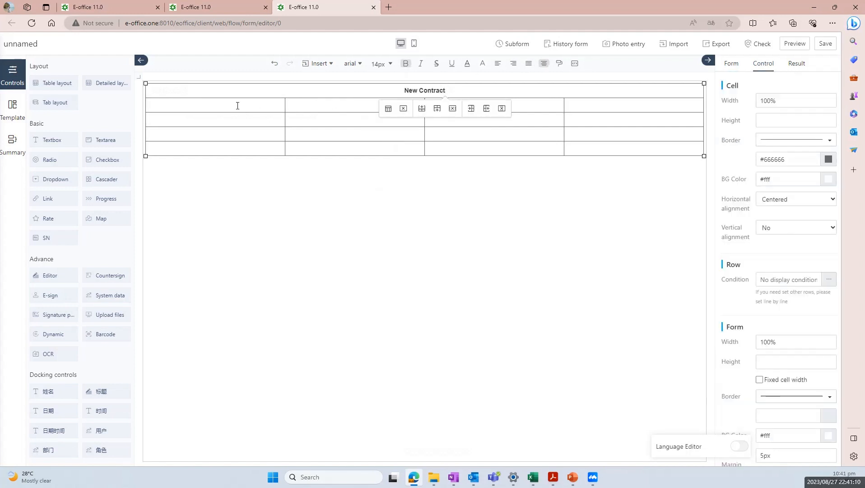
{"action": "key", "text": "Home"}
{"action": "left_click", "coordinate": [801, 175]}
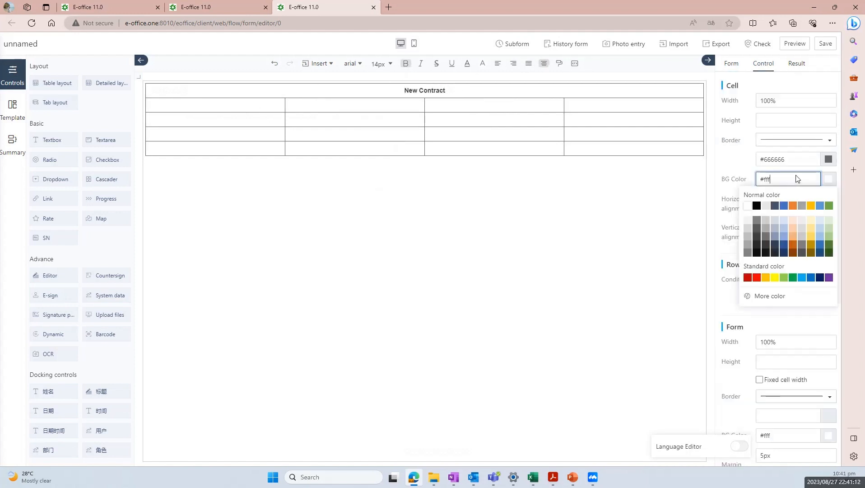
{"action": "left_click", "coordinate": [829, 220]}
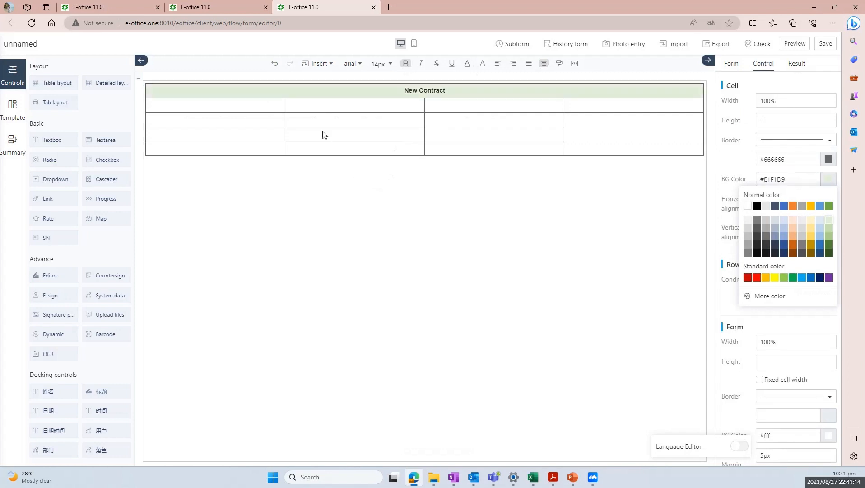
{"action": "left_click", "coordinate": [262, 109]}
{"action": "left_click", "coordinate": [263, 108]}
Label the first row's cells 'Contract name' and 'Contract No.'
{"action": "key", "text": "Caps_Lock"}
{"action": "type", "text": "Co"}
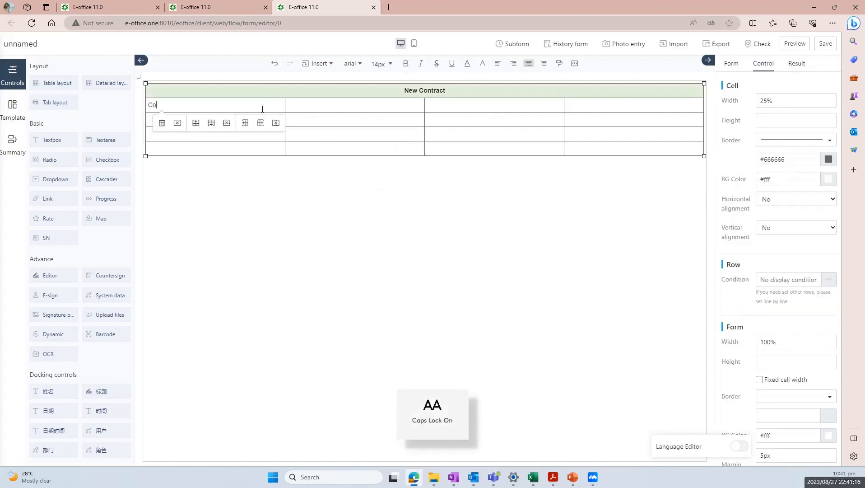
{"action": "key", "text": "Caps_Lock"}
{"action": "type", "text": "ontract"}
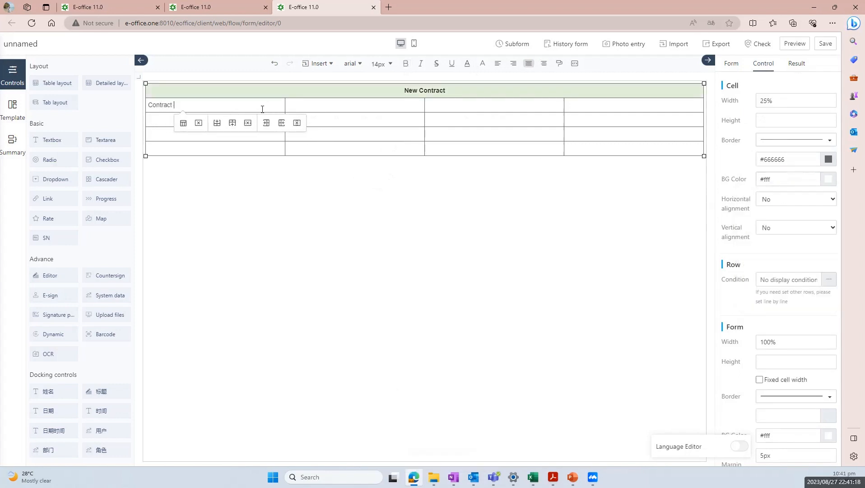
{"action": "key", "text": "Caps_Lock"}
{"action": "key", "text": "Caps_Lock"}
{"action": "type", "text": "name"}
{"action": "key", "text": "Tab"}
{"action": "key", "text": "Tab"}
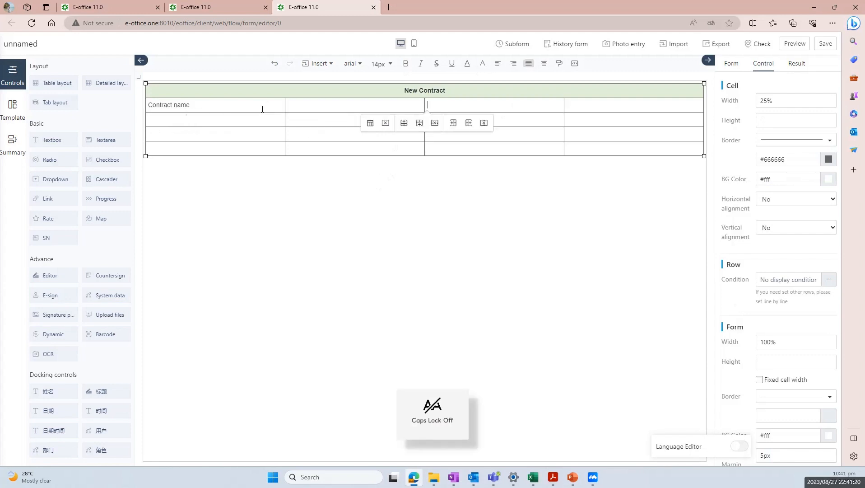
{"action": "key", "text": "Caps_Lock"}
{"action": "type", "text": "C"}
{"action": "key", "text": "Caps_Lock"}
{"action": "type", "text": "ontract"}
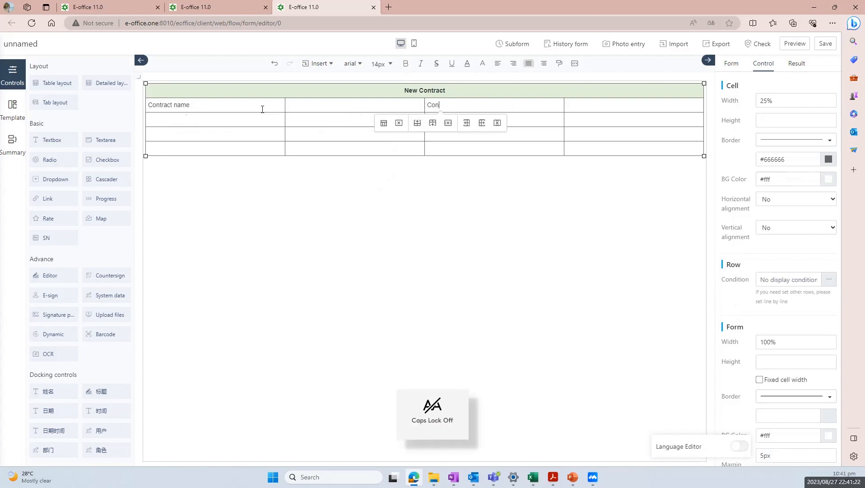
{"action": "key", "text": "Caps_Lock"}
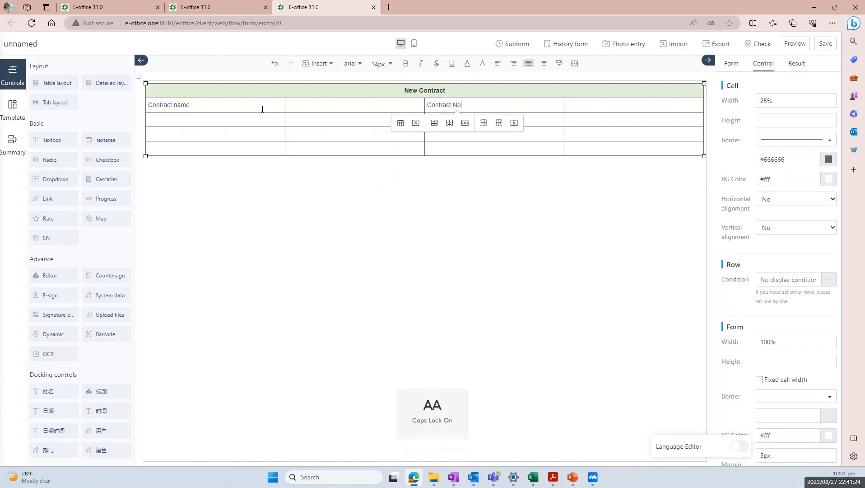
{"action": "type", "text": "N"}
{"action": "key", "text": "Caps_Lock"}
{"action": "type", "text": "o."}
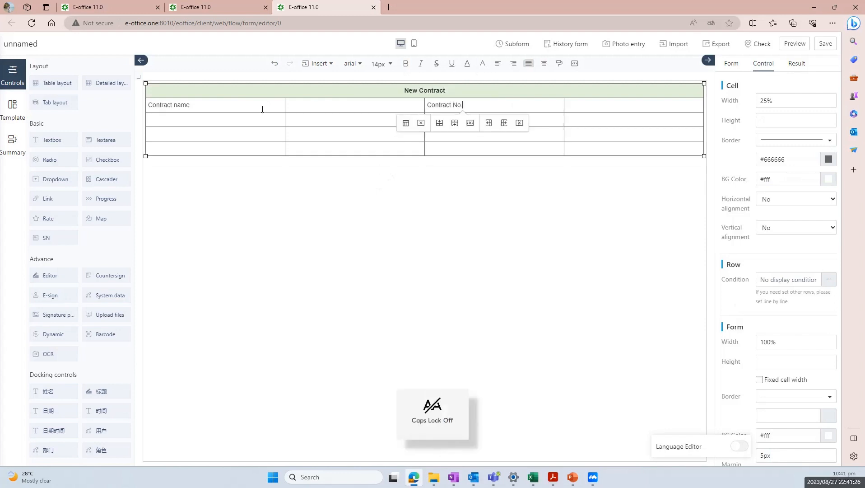
Label the second row's cells 'Client' and 'Amount'
{"action": "left_click", "coordinate": [254, 118]}
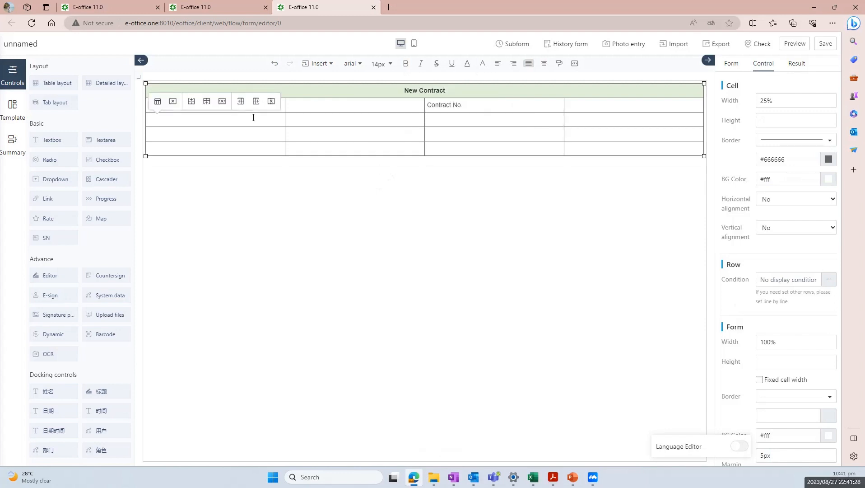
{"action": "key", "text": "Caps_Lock"}
{"action": "type", "text": "C"}
{"action": "key", "text": "Caps_Lock"}
{"action": "type", "text": "lient"}
{"action": "key", "text": "Tab"}
{"action": "key", "text": "Tab"}
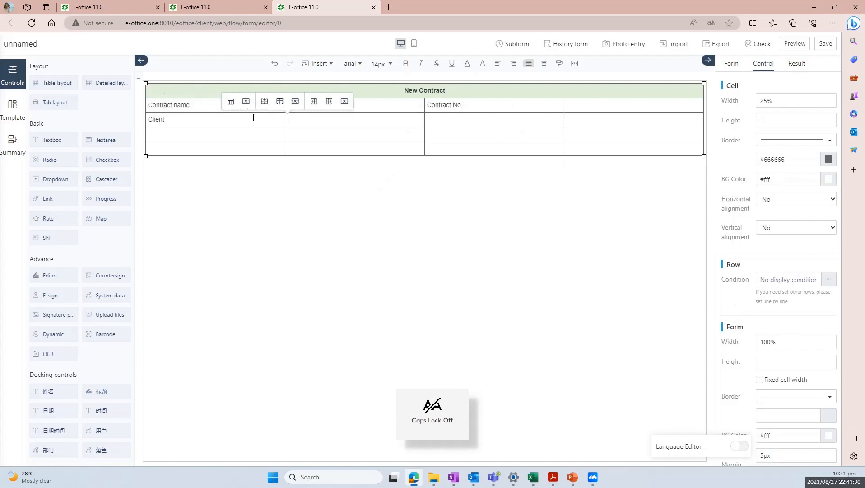
{"action": "key", "text": "Caps_Lock"}
{"action": "type", "text": "A"}
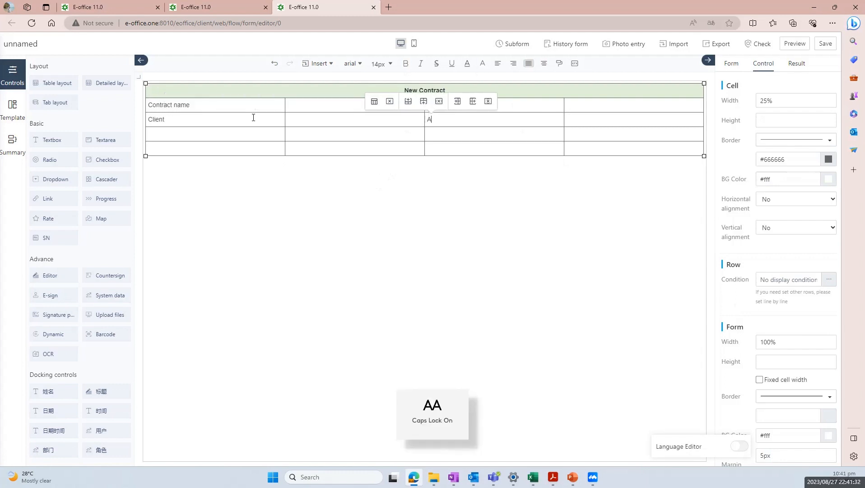
{"action": "key", "text": "Caps_Lock"}
{"action": "type", "text": "mop"}
{"action": "key", "text": "BackSpace"}
{"action": "type", "text": "unt"}
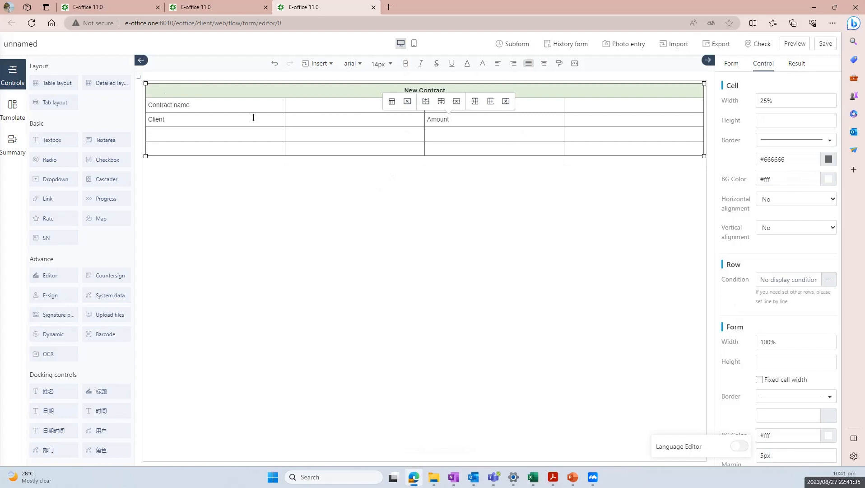
{"action": "key", "text": "Tab"}
{"action": "key", "text": "Tab"}
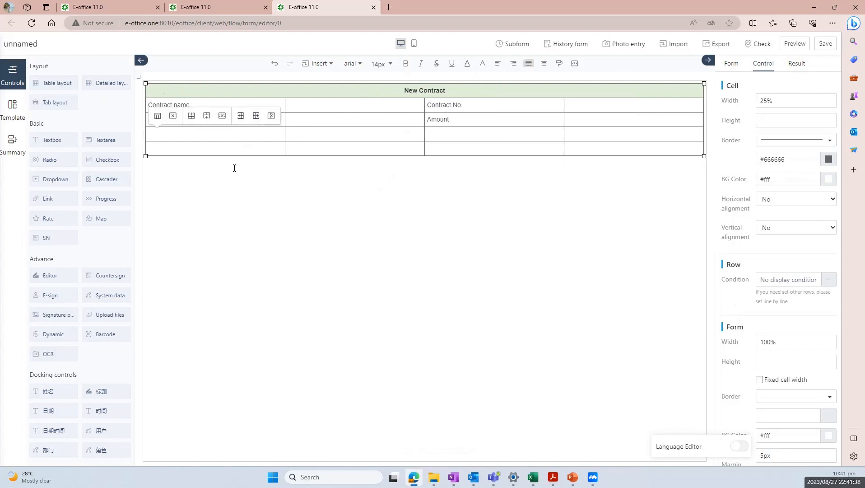
Label the third row's cells 'Invoiced status' and 'Collection status'
{"action": "key", "text": "Caps_Lock"}
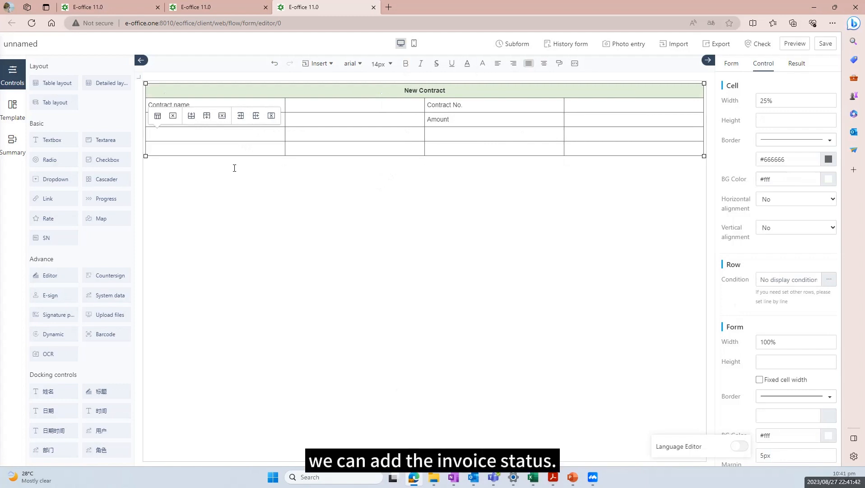
{"action": "key", "text": "Caps_Lock"}
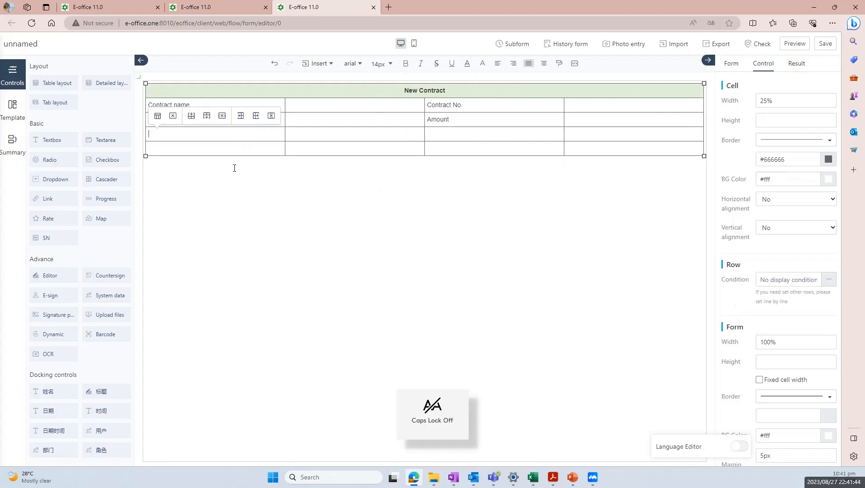
{"action": "key", "text": "Tab"}
{"action": "key", "text": "Caps_Lock"}
{"action": "left_click", "coordinate": [212, 133]}
{"action": "type", "text": "I"}
{"action": "key", "text": "Caps_Lock"}
{"action": "type", "text": "nvoiced "}
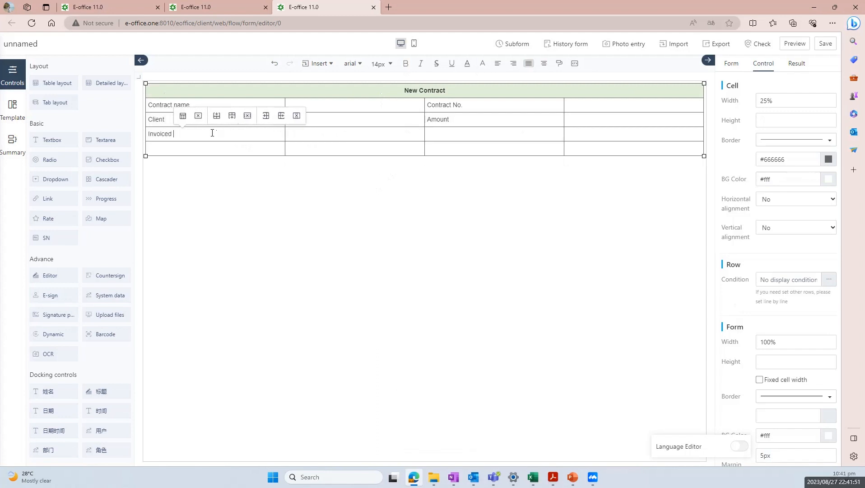
{"action": "type", "text": "status"}
{"action": "key", "text": "Tab"}
{"action": "key", "text": "Tab"}
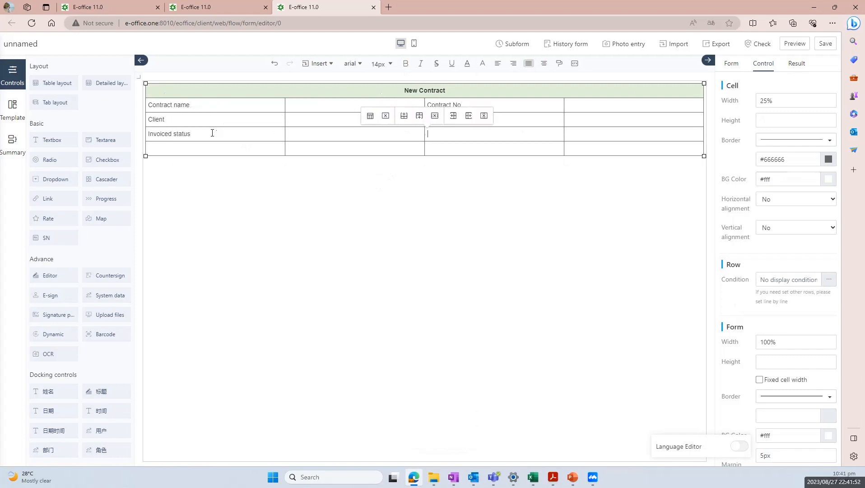
{"action": "key", "text": "Caps_Lock"}
{"action": "type", "text": "Co"}
{"action": "key", "text": "Caps_Lock"}
{"action": "type", "text": "olle"}
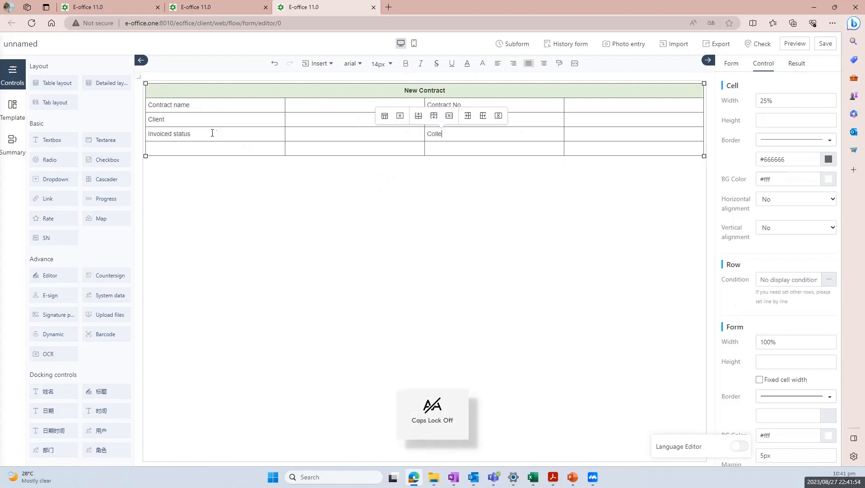
{"action": "type", "text": "ction status"}
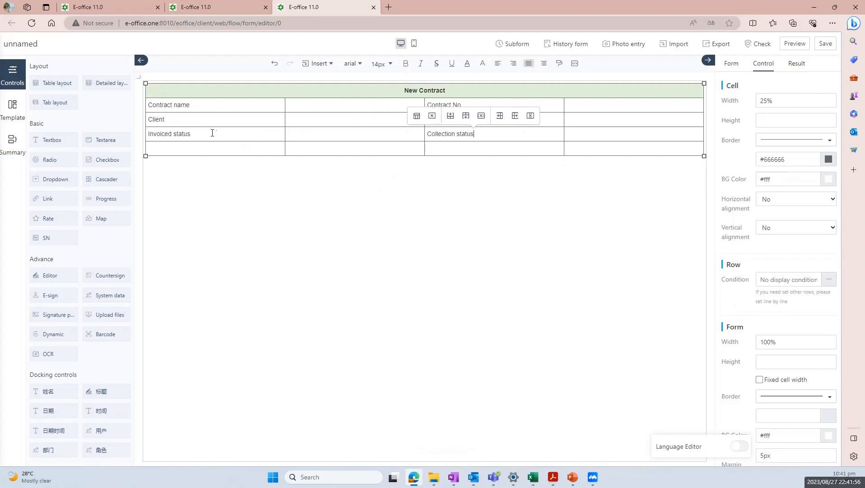
Delete the empty fourth row of the table
{"action": "left_click", "coordinate": [238, 146]}
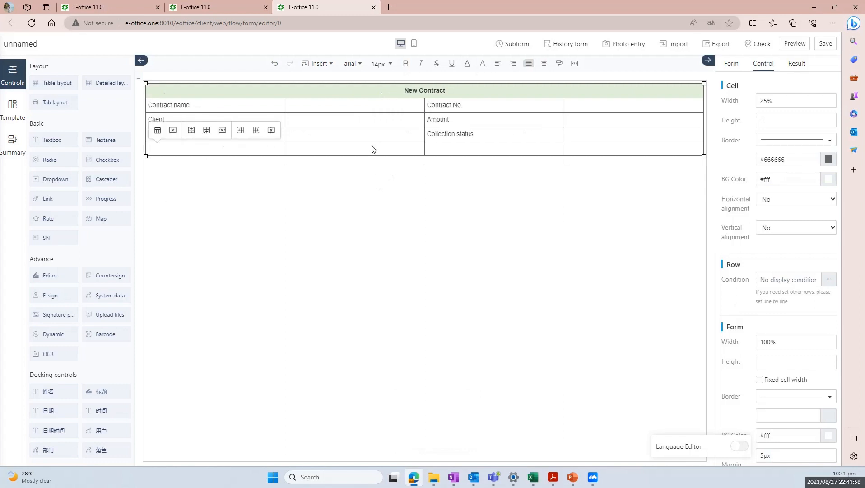
{"action": "left_click", "coordinate": [552, 147], "text": "shift"}
{"action": "left_click", "coordinate": [576, 142], "text": "shift"}
{"action": "right_click", "coordinate": [558, 154]}
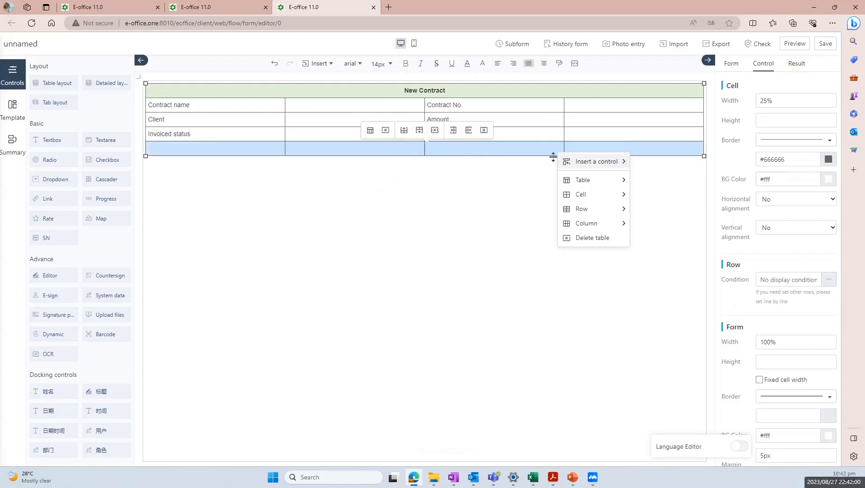
{"action": "mouse_move", "coordinate": [594, 211]}
{"action": "left_click", "coordinate": [650, 240]}
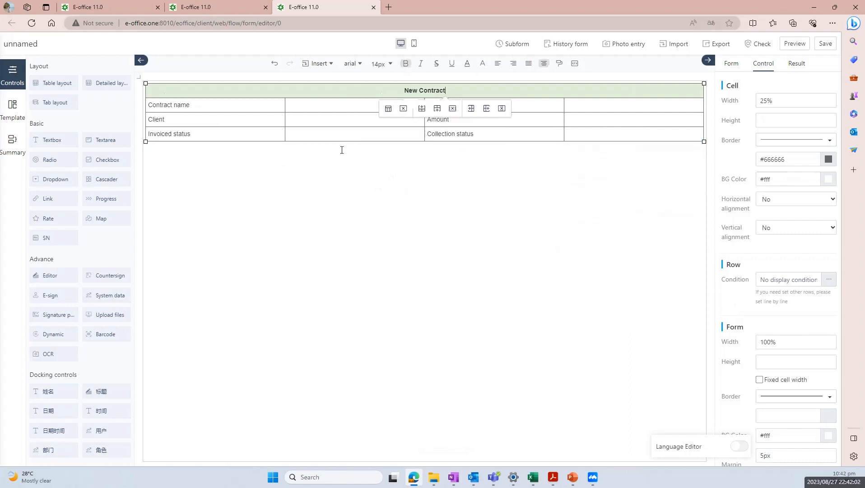
{"action": "left_click", "coordinate": [318, 107]}
Add a full-width Textbox beside Contract name and name it 'Contract name'
{"action": "left_click", "coordinate": [53, 139]}
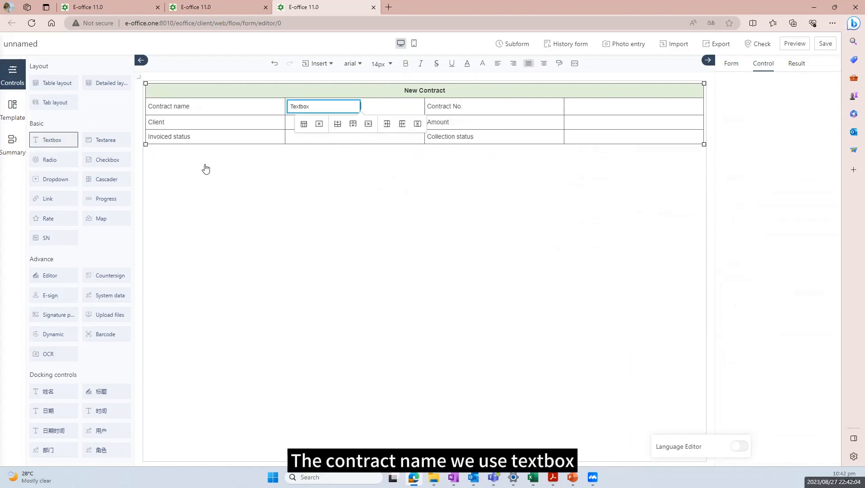
{"action": "left_click", "coordinate": [829, 344]}
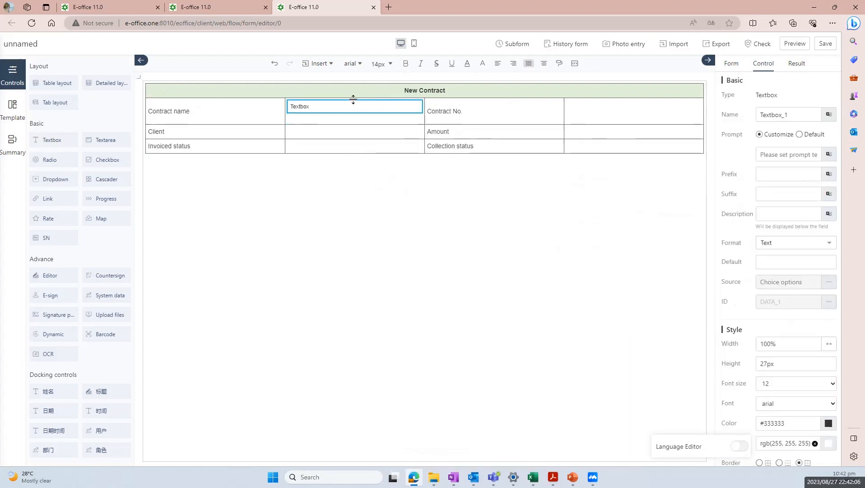
{"action": "left_click", "coordinate": [332, 174]}
{"action": "left_click", "coordinate": [326, 111]}
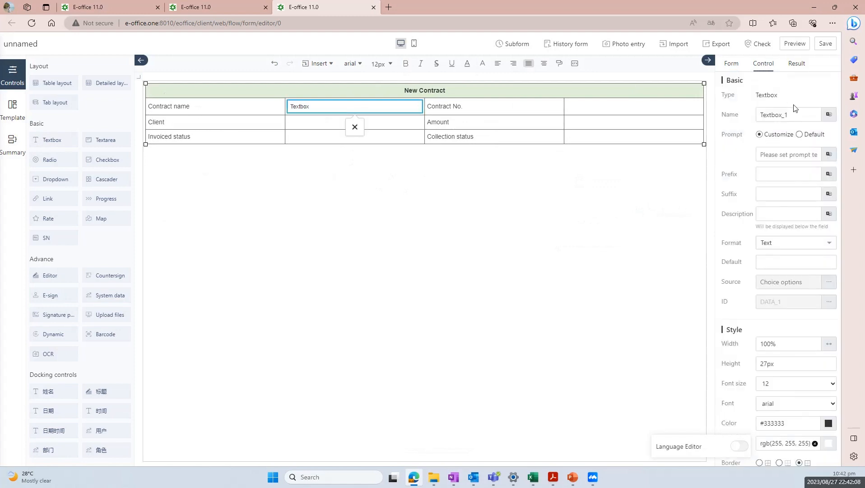
{"action": "left_click_drag", "start_coordinate": [789, 114], "coordinate": [739, 119]}
{"action": "key", "text": "Caps_Lock"}
{"action": "type", "text": "C"}
{"action": "key", "text": "Caps_Lock"}
{"action": "type", "text": "ontr"}
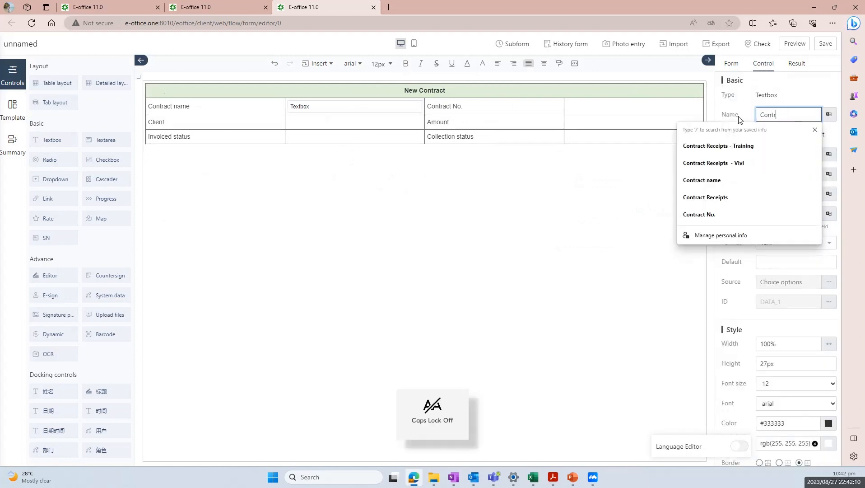
{"action": "type", "text": "act name"}
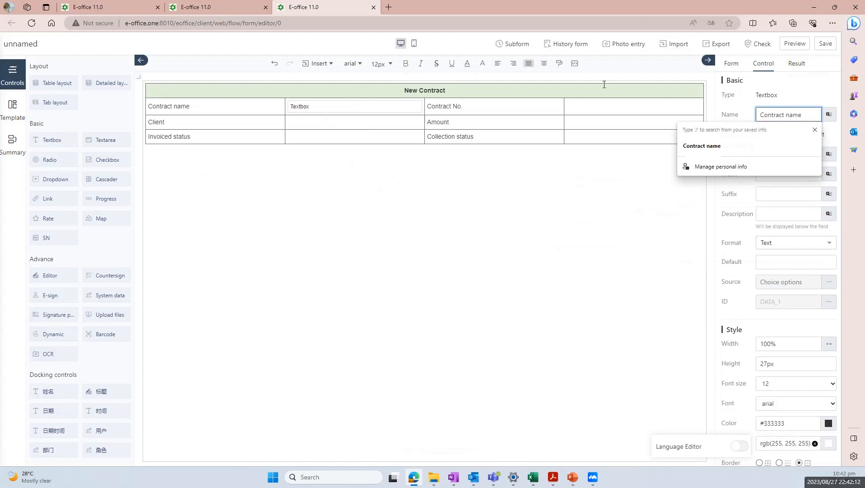
Add a full-width Textbox beside Contract No. and name it 'Contract No.'
{"action": "left_click", "coordinate": [587, 110]}
{"action": "left_click", "coordinate": [52, 139]}
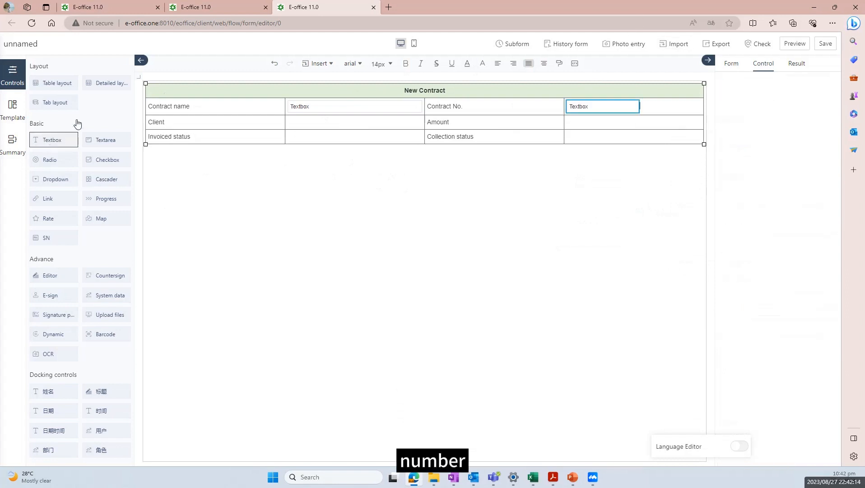
{"action": "left_click", "coordinate": [829, 344]}
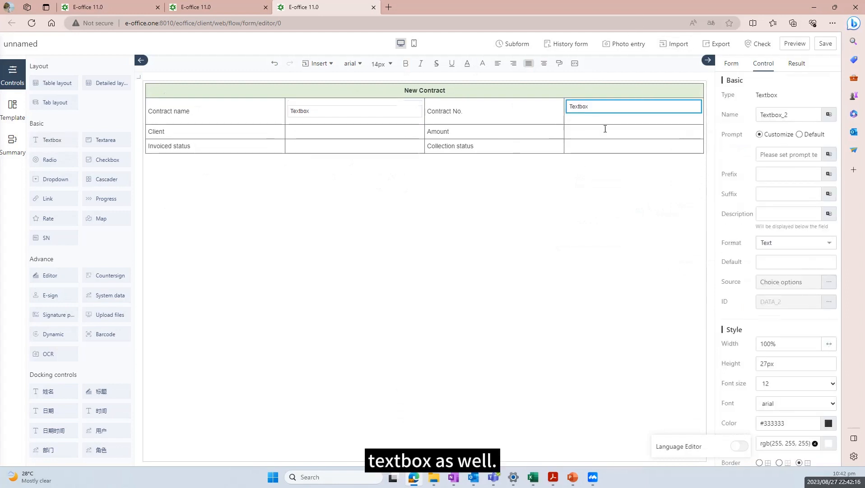
{"action": "left_click", "coordinate": [555, 210]}
{"action": "left_click", "coordinate": [582, 109]}
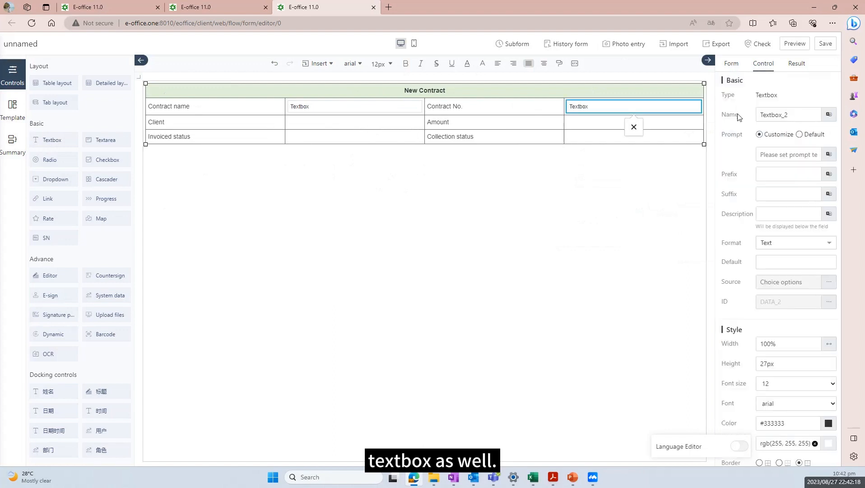
{"action": "double_click", "coordinate": [773, 114]}
{"action": "key", "text": "Caps_Lock"}
{"action": "type", "text": "C"}
{"action": "key", "text": "Caps_Lock"}
{"action": "type", "text": "ontra"}
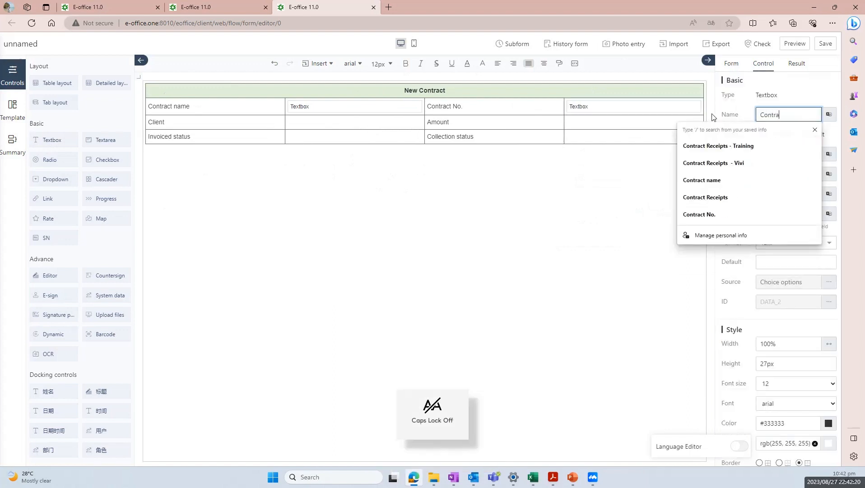
{"action": "type", "text": "ct number"}
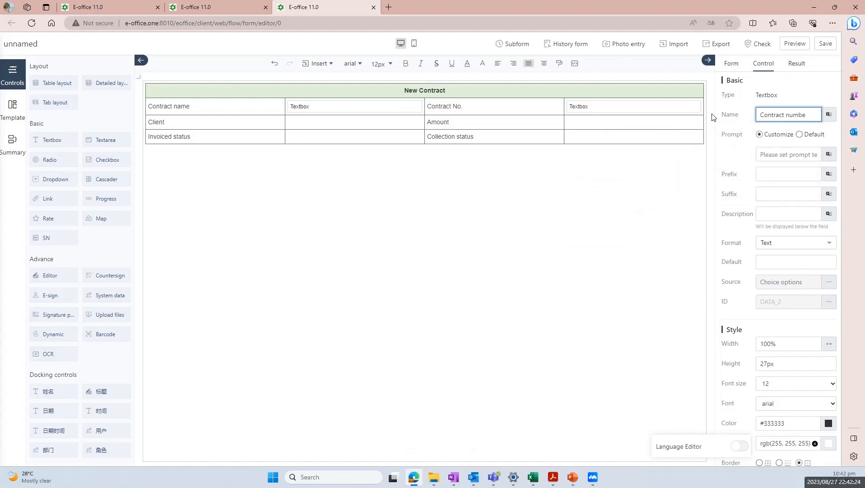
{"action": "key", "text": "BackSpace"}
{"action": "key", "text": "BackSpace"}
{"action": "key", "text": "Caps_Lock"}
{"action": "type", "text": "N"}
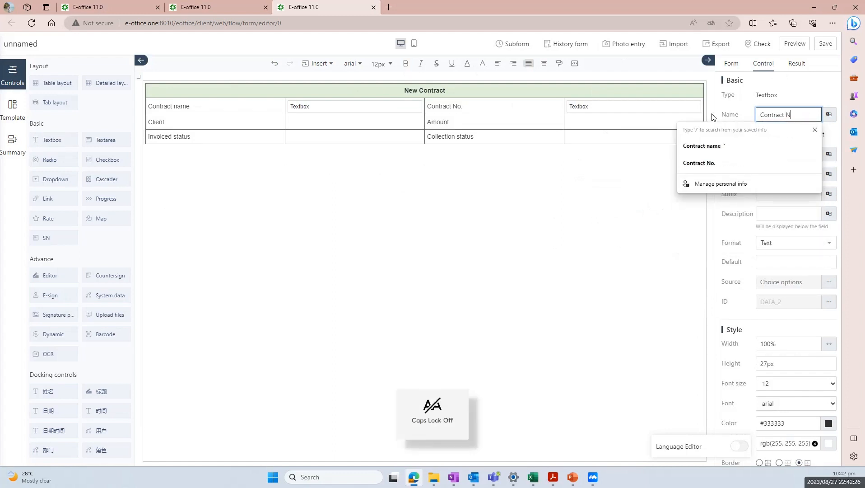
{"action": "key", "text": "Caps_Lock"}
{"action": "type", "text": "o."}
{"action": "left_click", "coordinate": [356, 120]}
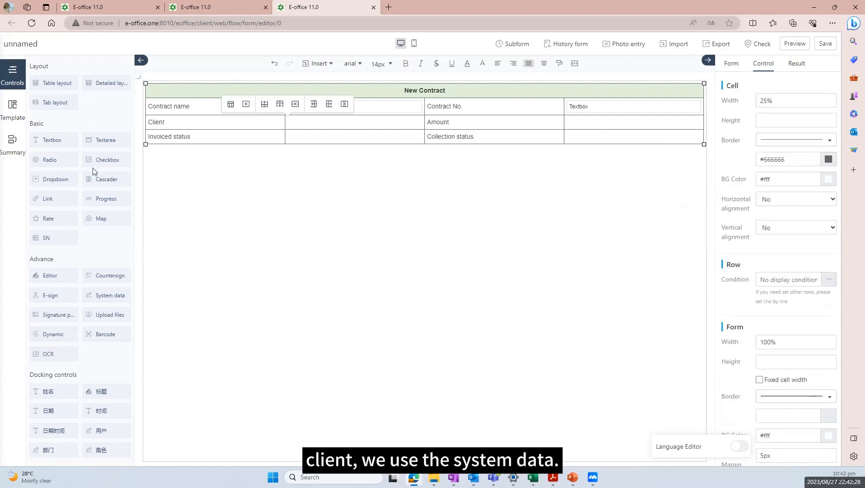
Insert a full-width System data field beside Client, sourced from CRM Customer records
{"action": "left_click", "coordinate": [118, 296]}
{"action": "left_click", "coordinate": [829, 281]}
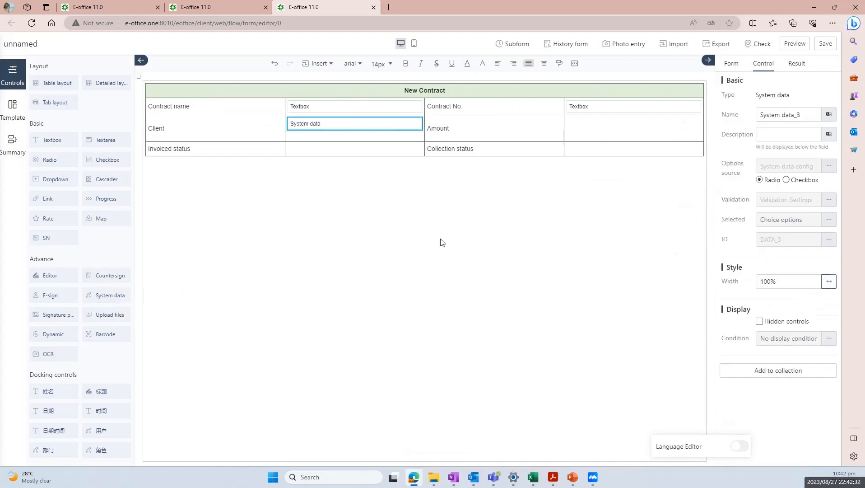
{"action": "left_click", "coordinate": [440, 241]}
{"action": "left_click", "coordinate": [343, 124]}
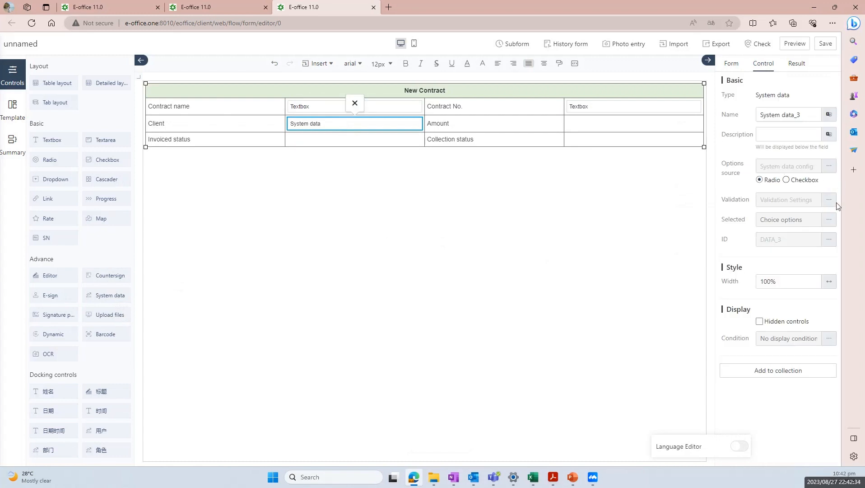
{"action": "left_click", "coordinate": [829, 166]}
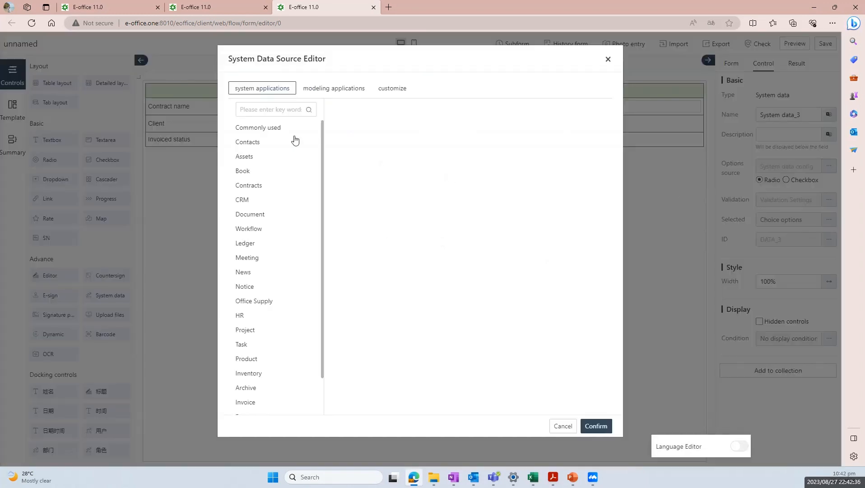
{"action": "left_click", "coordinate": [269, 202]}
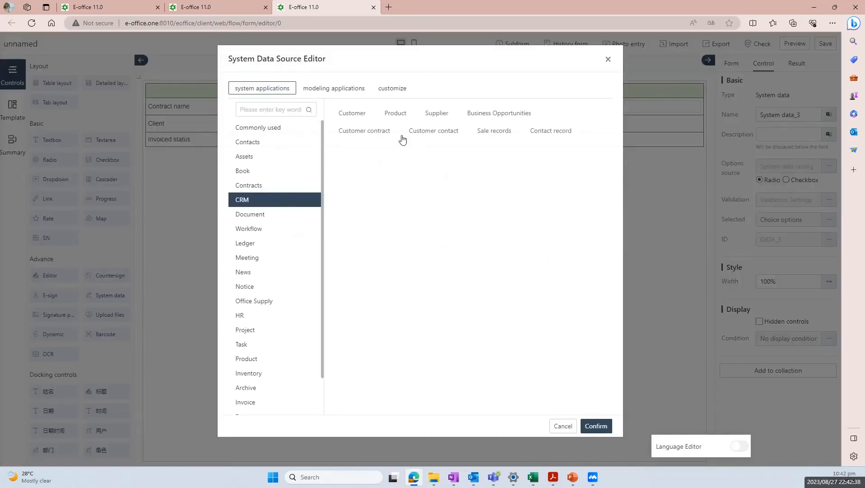
{"action": "left_click", "coordinate": [359, 116]}
{"action": "left_click", "coordinate": [596, 426]}
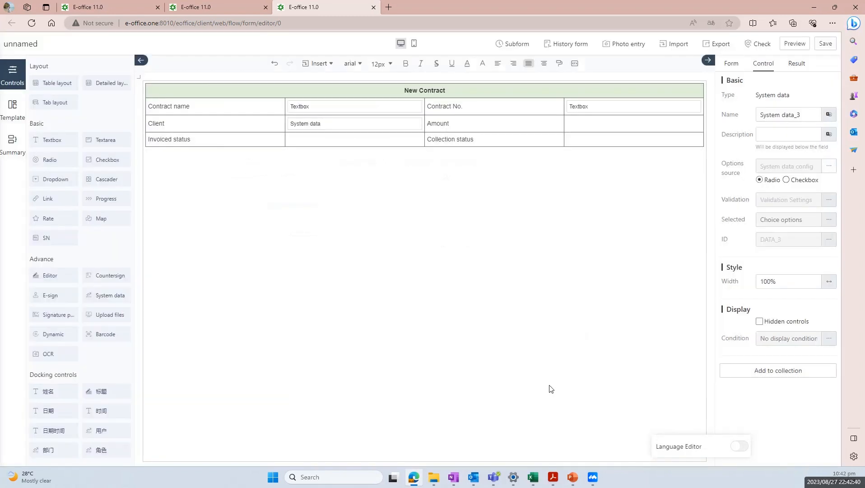
Rename the system data field to 'Client'
{"action": "left_click", "coordinate": [348, 125]}
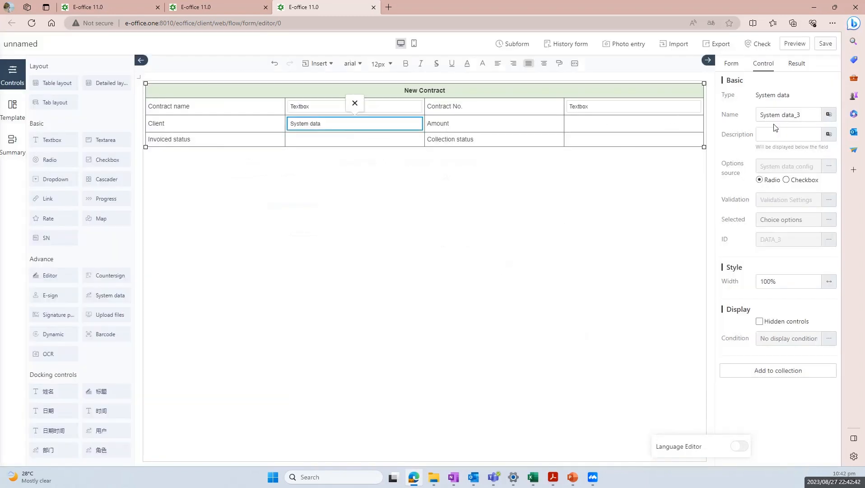
{"action": "left_click_drag", "start_coordinate": [803, 114], "coordinate": [737, 118]}
{"action": "type", "text": "C"}
{"action": "key", "text": "Caps_Lock"}
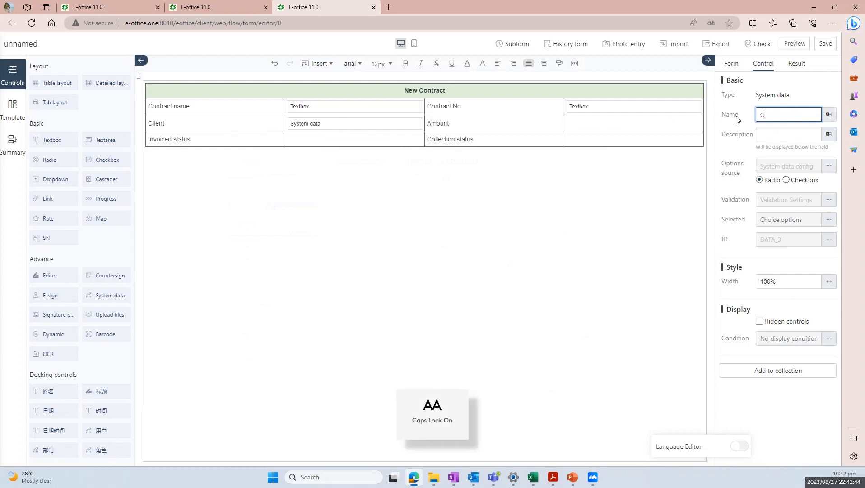
{"action": "type", "text": "lient"}
{"action": "left_click", "coordinate": [614, 128]}
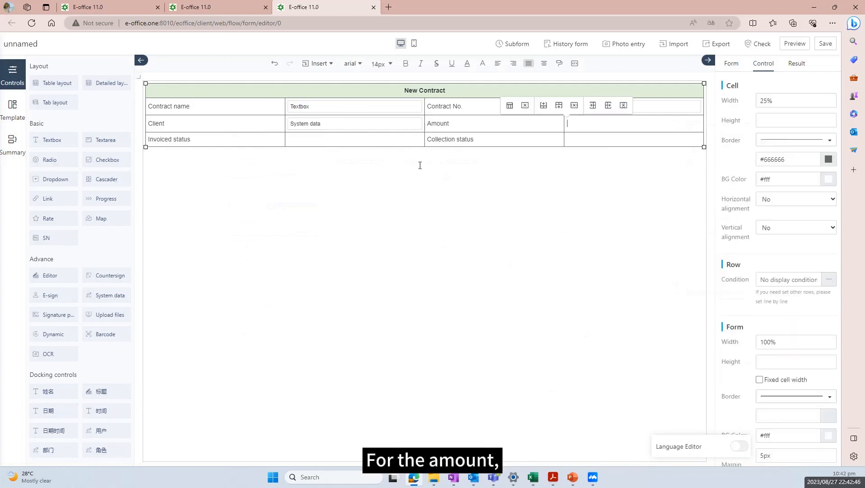
Add a full-width Textbox named 'Amount' with Number format and rounding enabled
{"action": "left_click", "coordinate": [55, 144]}
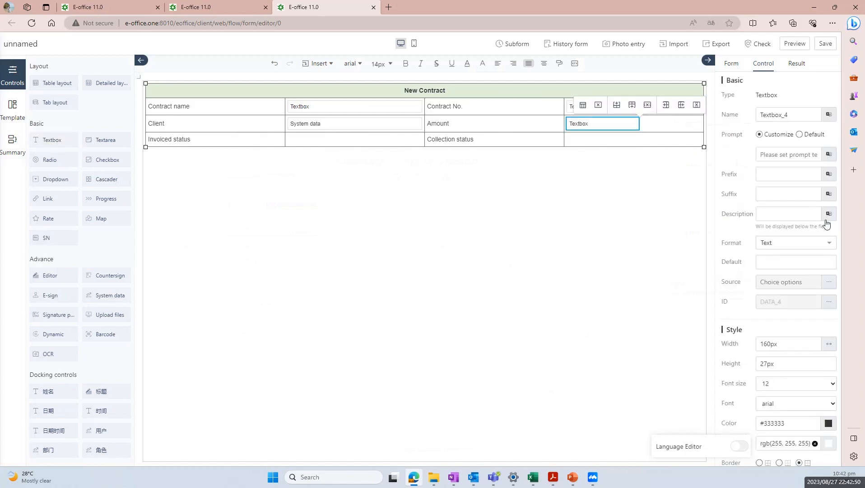
{"action": "left_click", "coordinate": [831, 348]}
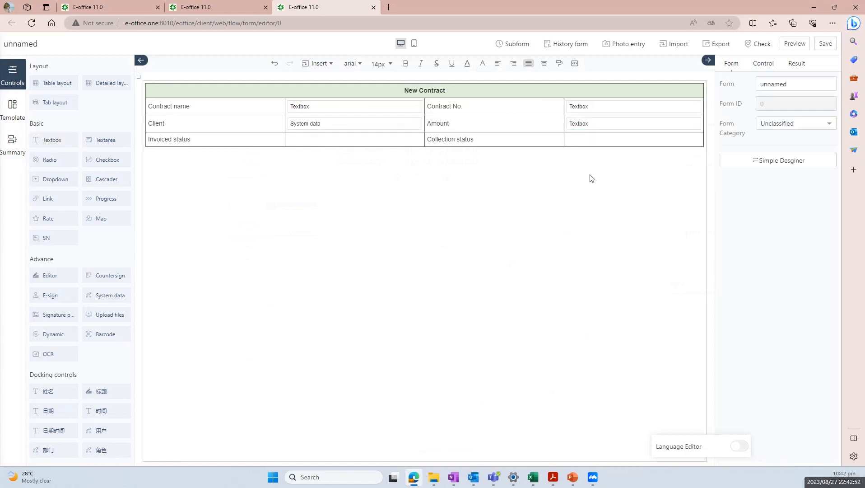
{"action": "left_click", "coordinate": [593, 127]}
{"action": "double_click", "coordinate": [797, 115]}
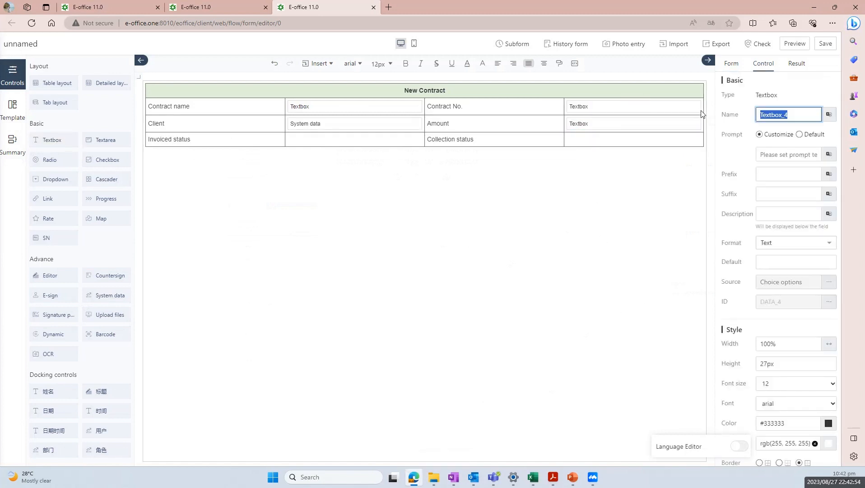
{"action": "type", "text": "Amount"}
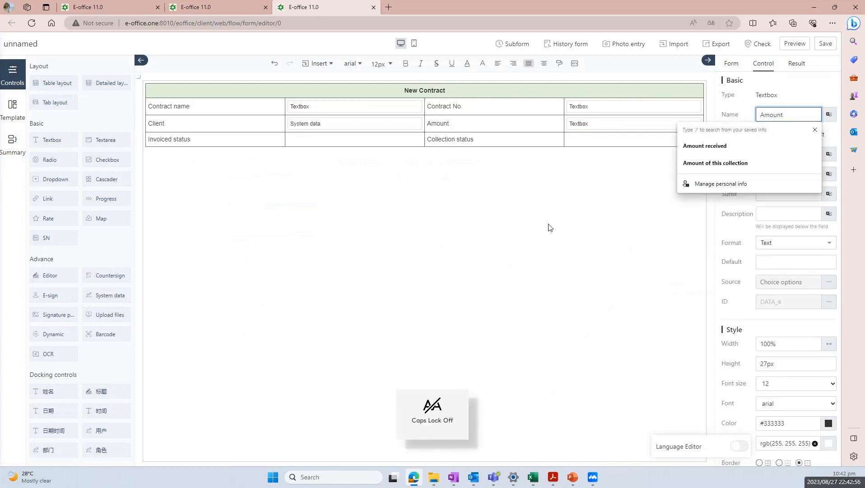
{"action": "left_click", "coordinate": [550, 228]}
{"action": "left_click", "coordinate": [616, 123]}
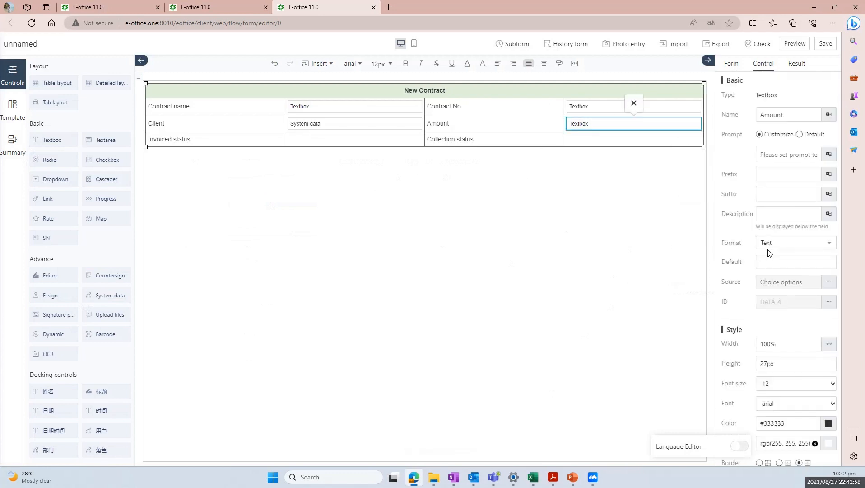
{"action": "left_click", "coordinate": [768, 244]}
{"action": "left_click", "coordinate": [791, 282]}
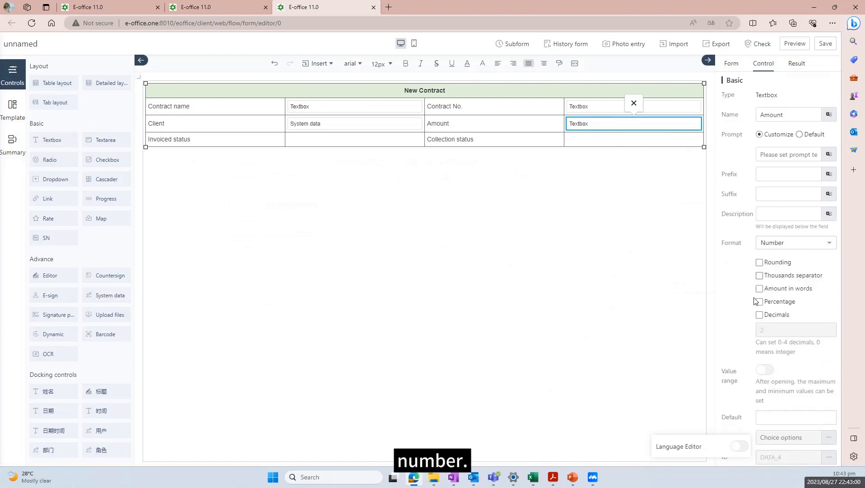
{"action": "left_click", "coordinate": [760, 263]}
{"action": "left_click", "coordinate": [552, 327]}
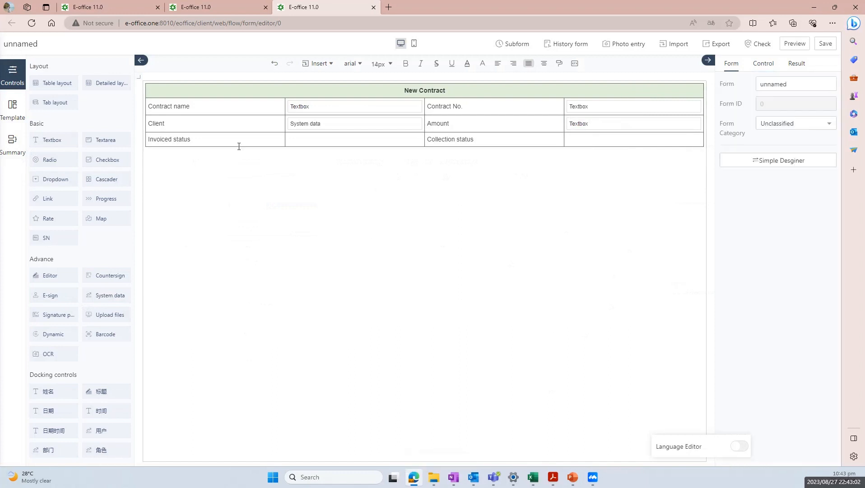
{"action": "left_click", "coordinate": [317, 142]}
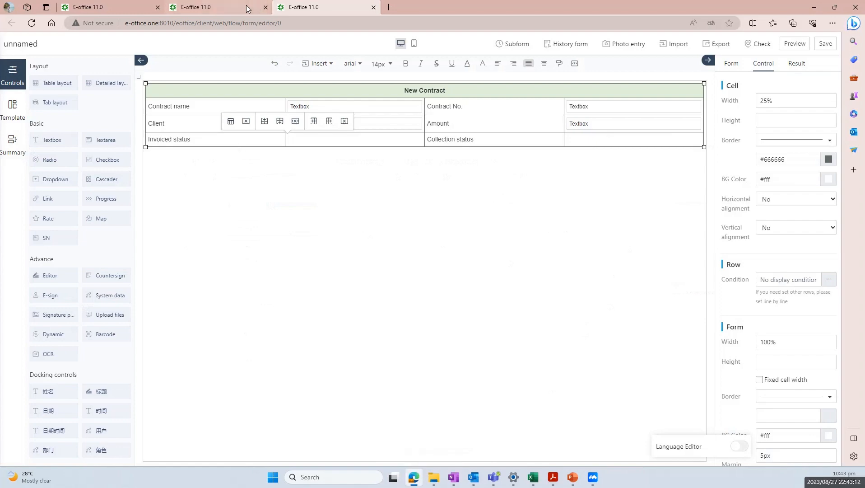
Open the Contract Receipts - Training Summary form design and review the Invoiced status dropdown options
{"action": "left_click", "coordinate": [228, 6]}
{"action": "left_click", "coordinate": [107, 2]}
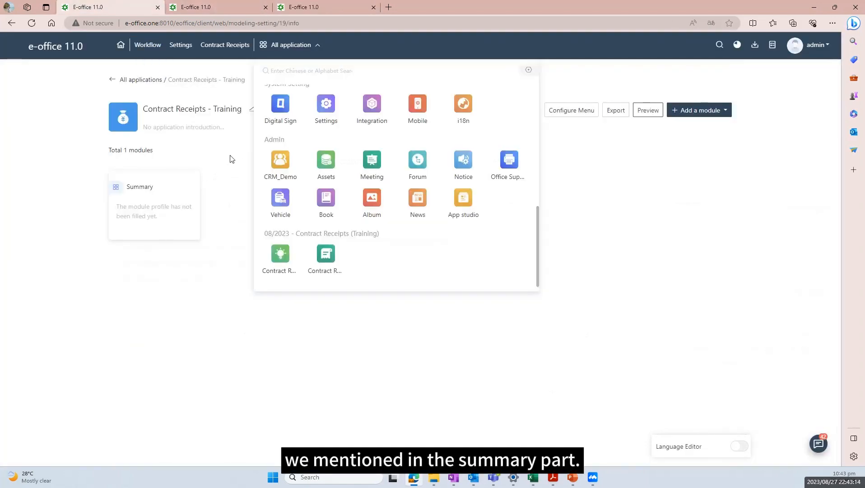
{"action": "left_click", "coordinate": [189, 208]}
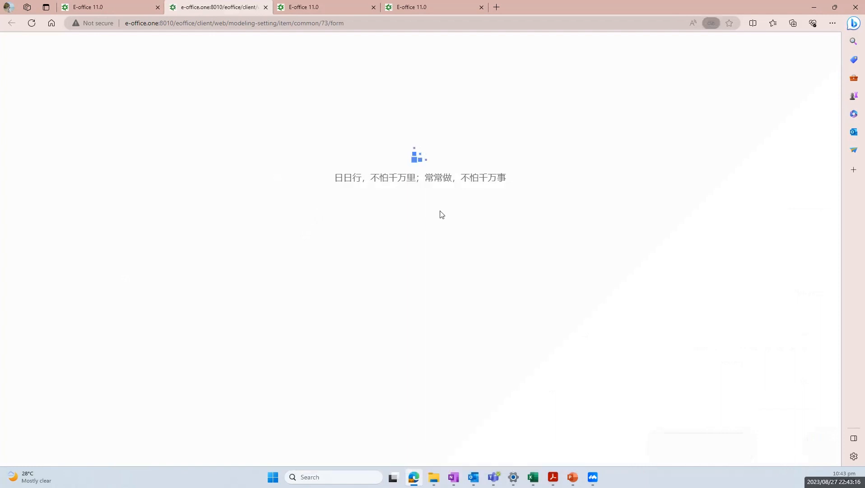
{"action": "left_click", "coordinate": [713, 36]}
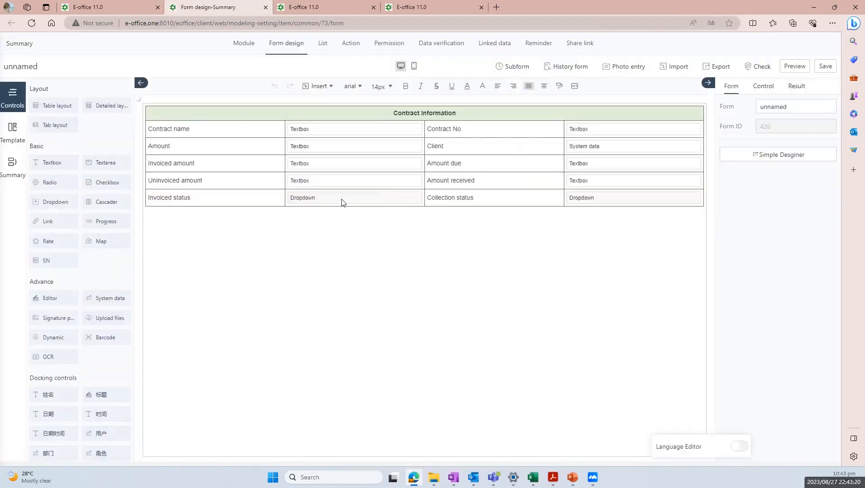
{"action": "left_click", "coordinate": [375, 204]}
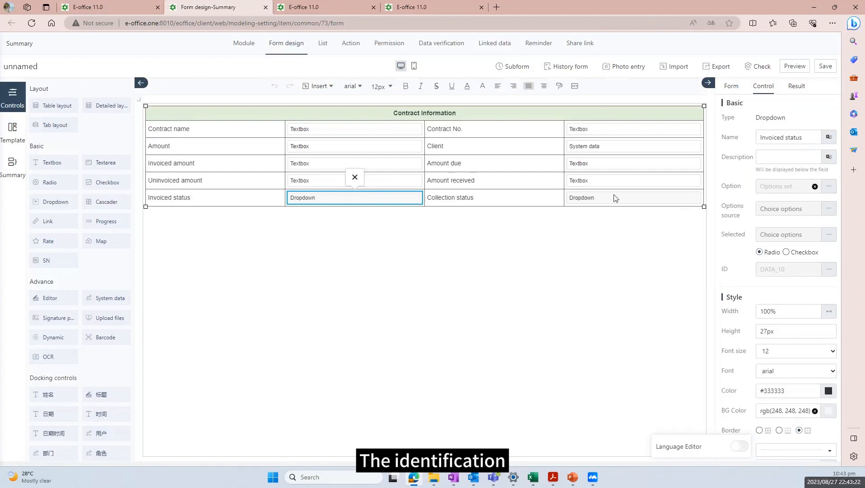
{"action": "left_click", "coordinate": [615, 198]}
{"action": "left_click", "coordinate": [360, 202]}
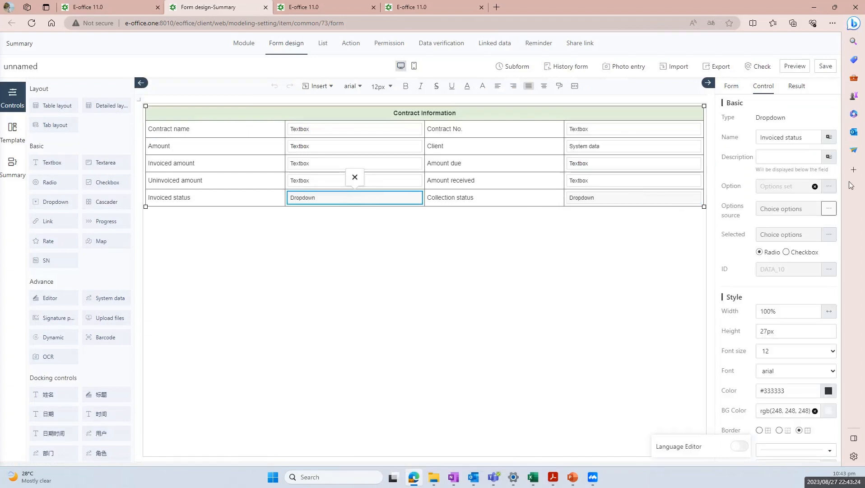
{"action": "left_click", "coordinate": [829, 186]}
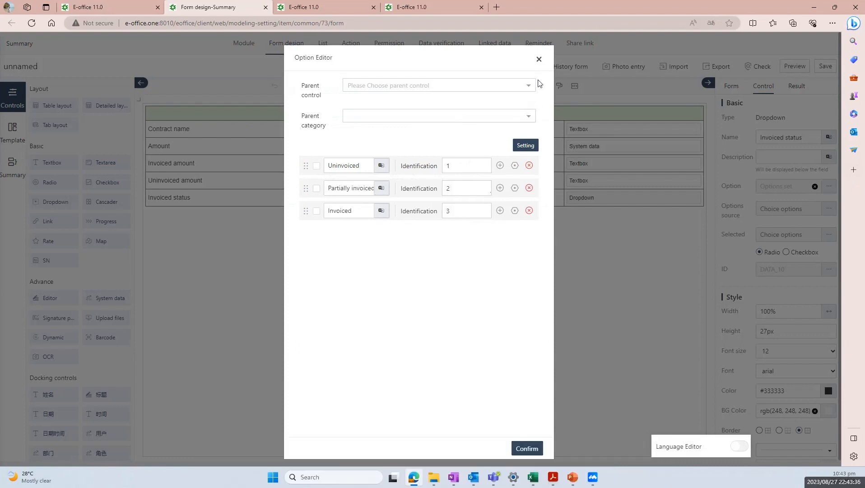
{"action": "left_click", "coordinate": [539, 60]}
Switch back to the New Contract form editor
{"action": "left_click", "coordinate": [344, 1]}
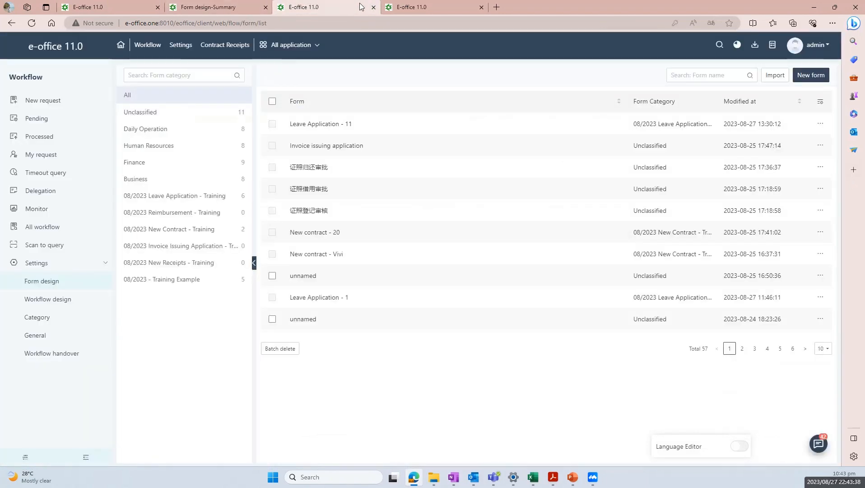
{"action": "left_click", "coordinate": [406, 5]}
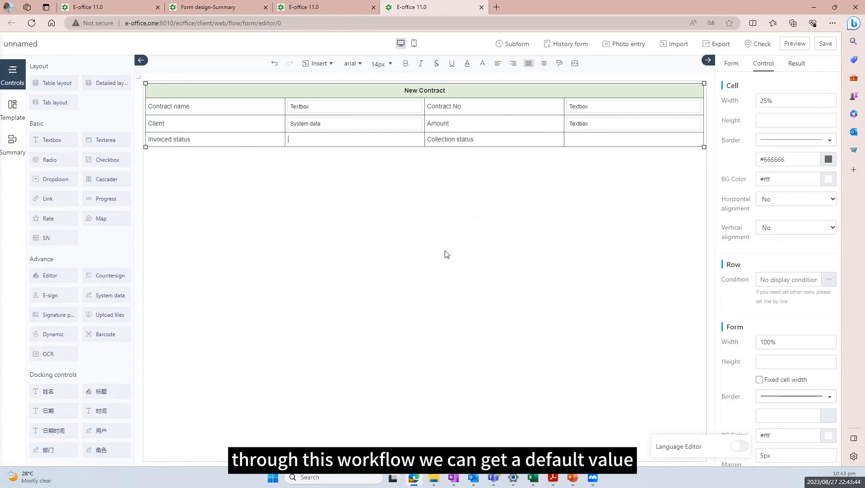
{"action": "left_click", "coordinate": [327, 3]}
{"action": "left_click", "coordinate": [217, 7]}
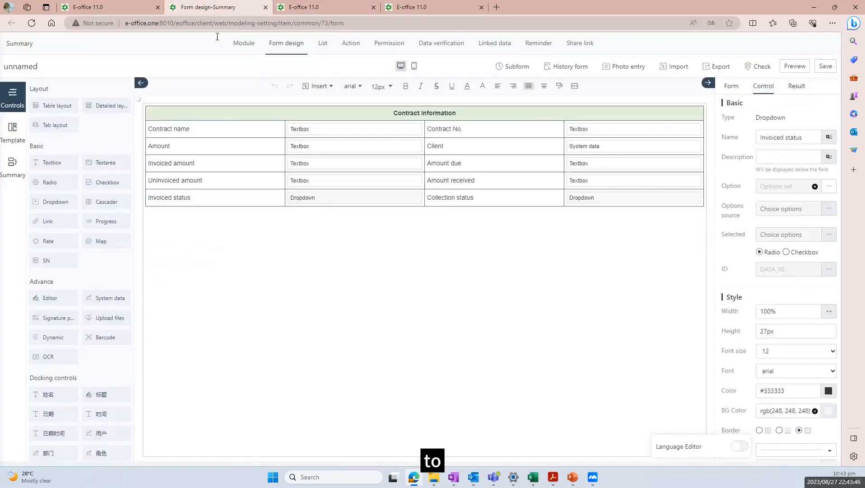
{"action": "left_click", "coordinate": [108, 6]}
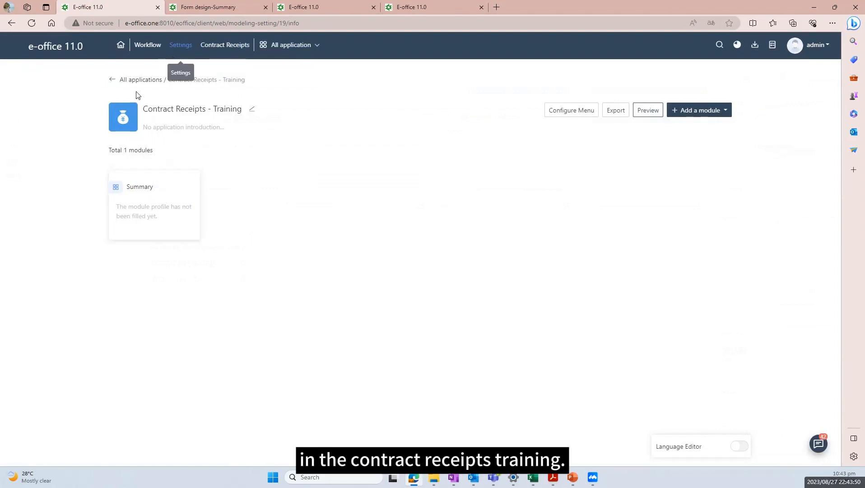
{"action": "left_click", "coordinate": [431, 9]}
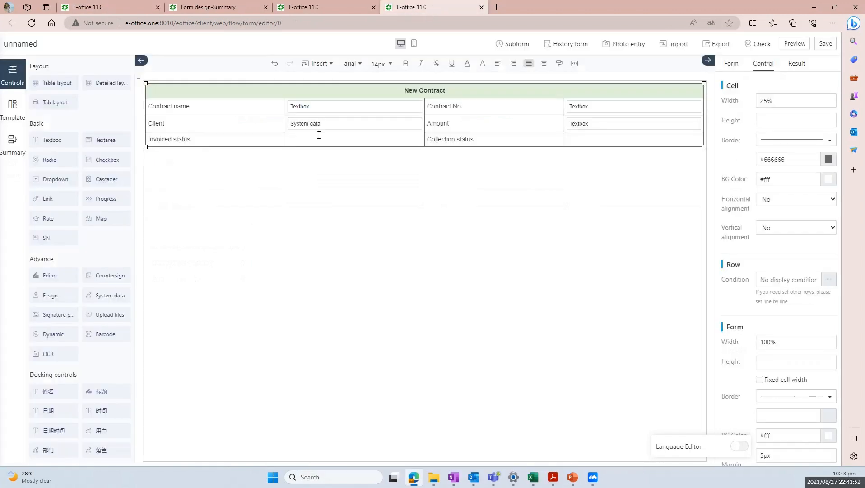
Add a full-width text field named Invoiced status with default value 1 to the Invoiced status cell
{"action": "left_click", "coordinate": [54, 140]}
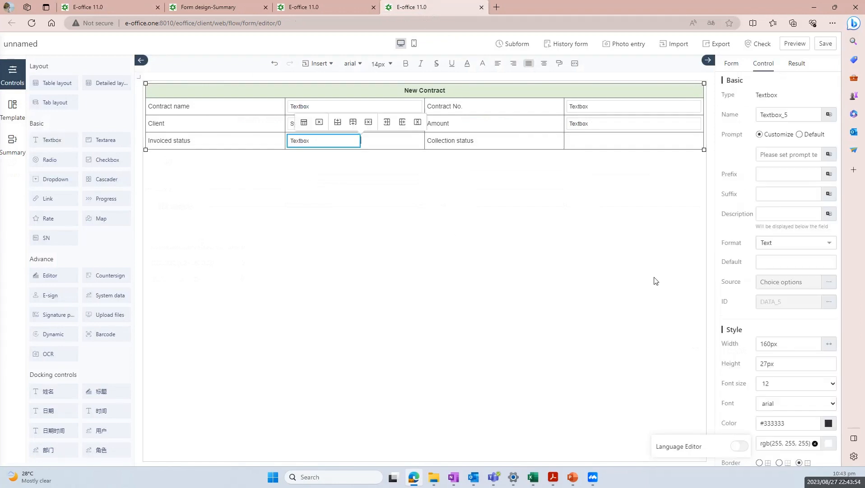
{"action": "left_click", "coordinate": [829, 344]}
{"action": "left_click", "coordinate": [394, 287]}
{"action": "left_click", "coordinate": [320, 140]}
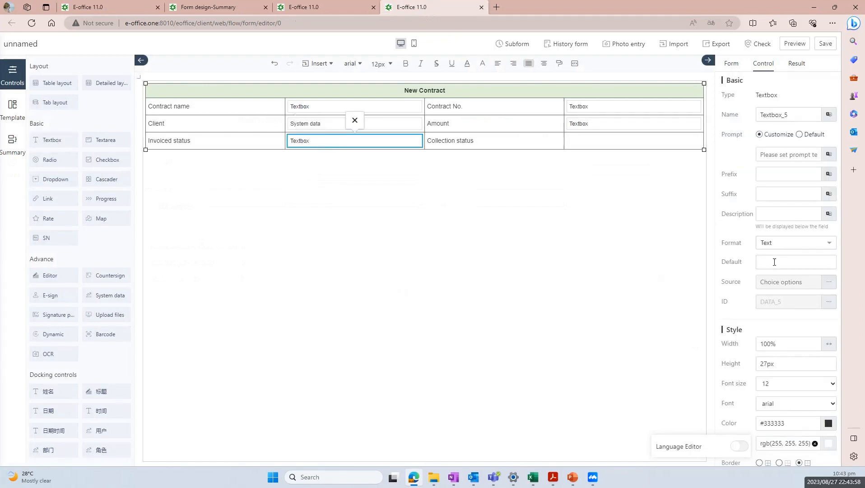
{"action": "left_click", "coordinate": [774, 262]}
{"action": "type", "text": "1"}
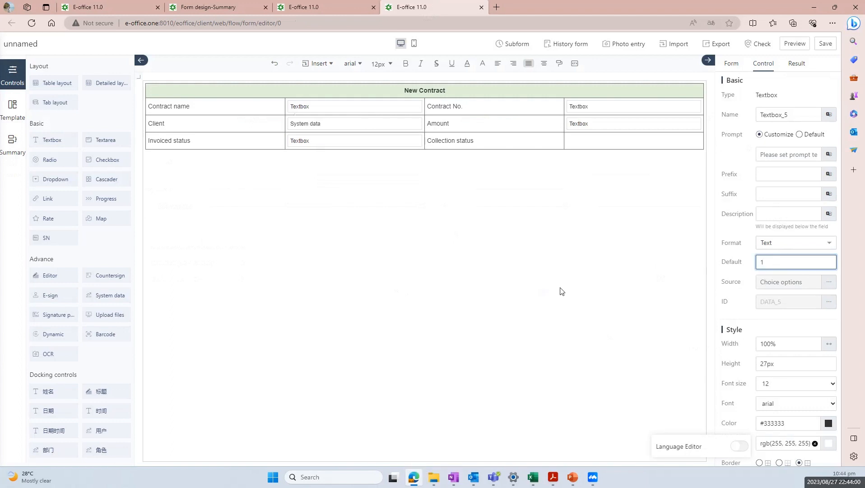
{"action": "left_click", "coordinate": [546, 285]}
{"action": "left_click", "coordinate": [411, 145]}
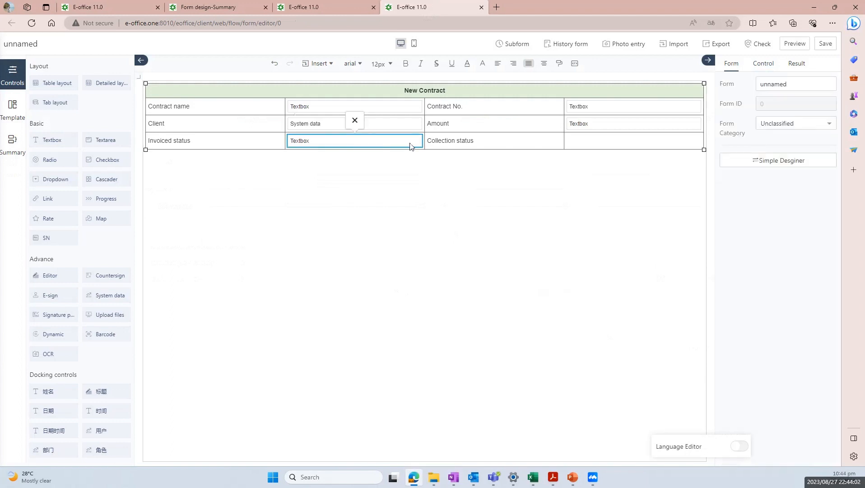
{"action": "left_click_drag", "start_coordinate": [799, 115], "coordinate": [734, 115]}
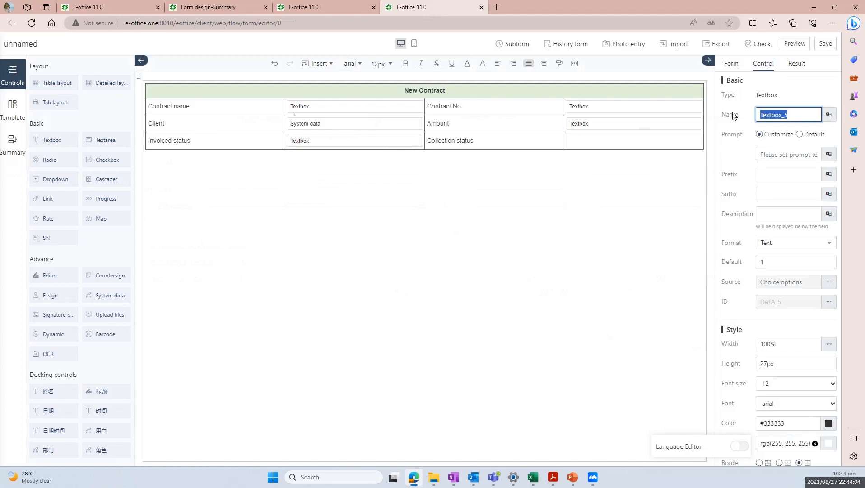
{"action": "key", "text": "Caps_Lock"}
{"action": "type", "text": "I"}
{"action": "key", "text": "Caps_Lock"}
{"action": "type", "text": "nvoic"}
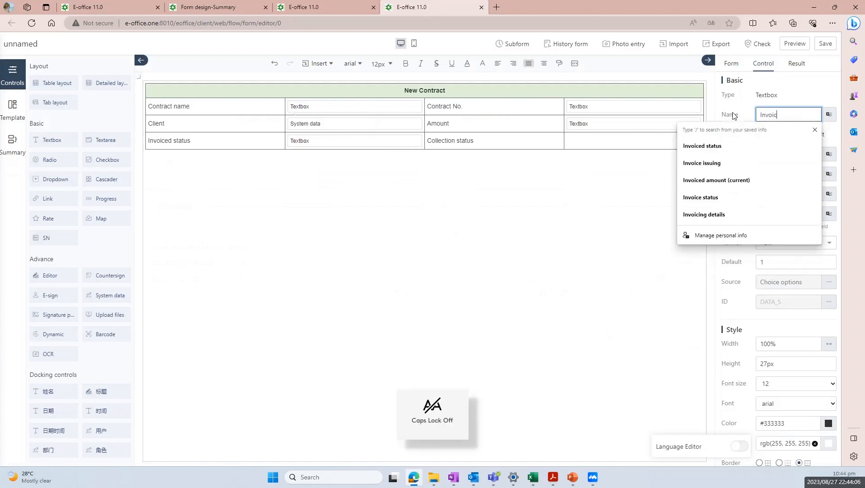
{"action": "type", "text": "ed status"}
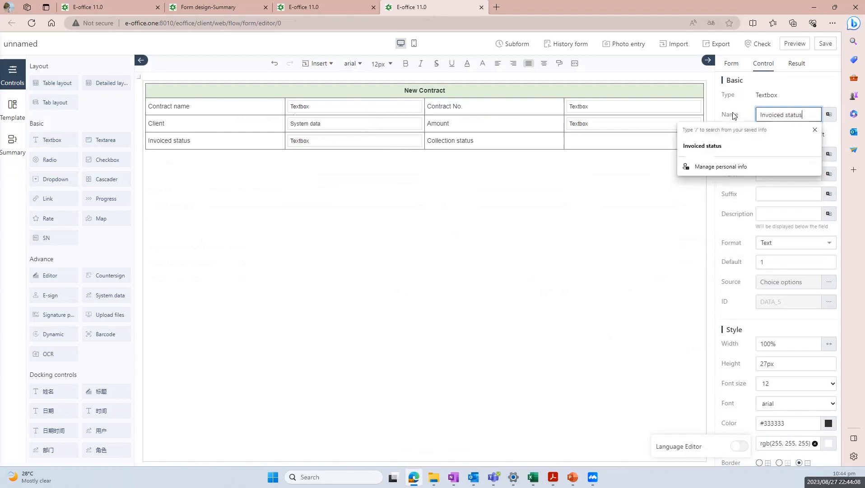
Add a textbox named Collection status with default value 1 to the Collection status cell
{"action": "left_click", "coordinate": [584, 141]}
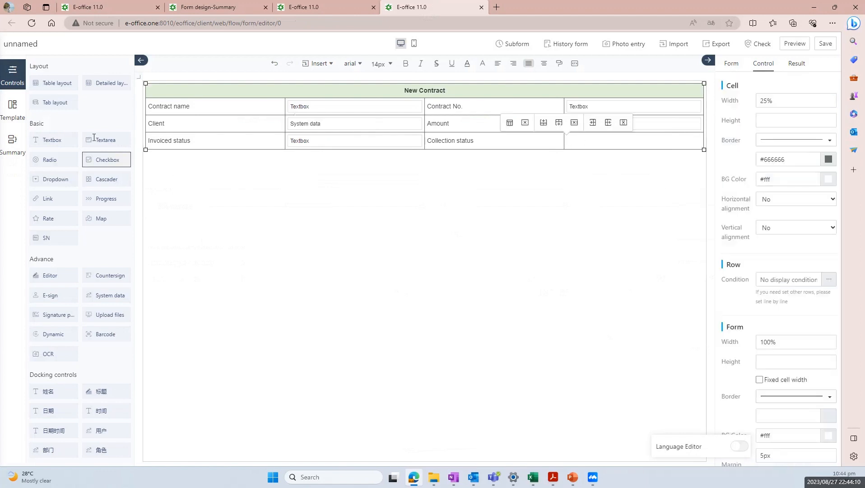
{"action": "left_click", "coordinate": [65, 140]}
{"action": "left_click", "coordinate": [771, 260]}
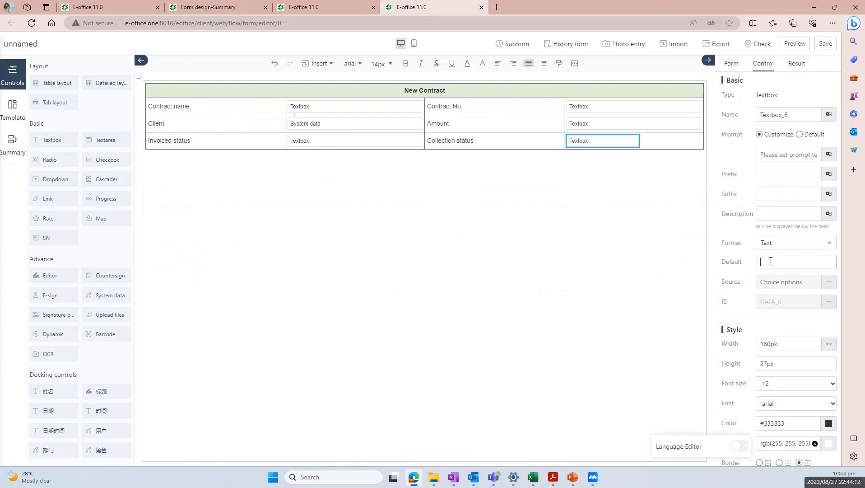
{"action": "left_click_drag", "start_coordinate": [802, 117], "coordinate": [740, 118]}
{"action": "key", "text": "Caps_Lock"}
{"action": "type", "text": "Collection status"}
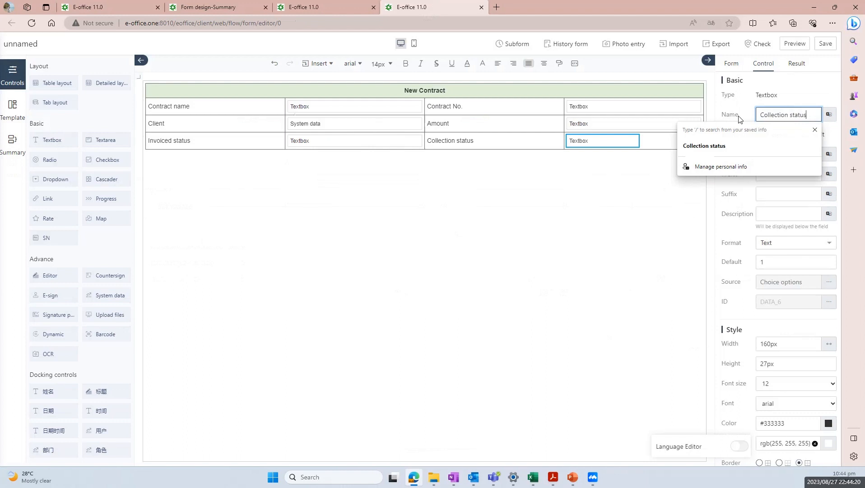
{"action": "left_click", "coordinate": [508, 247]}
Save the form and preview it, with both status fields pre-filled with 1
{"action": "left_click", "coordinate": [826, 44]}
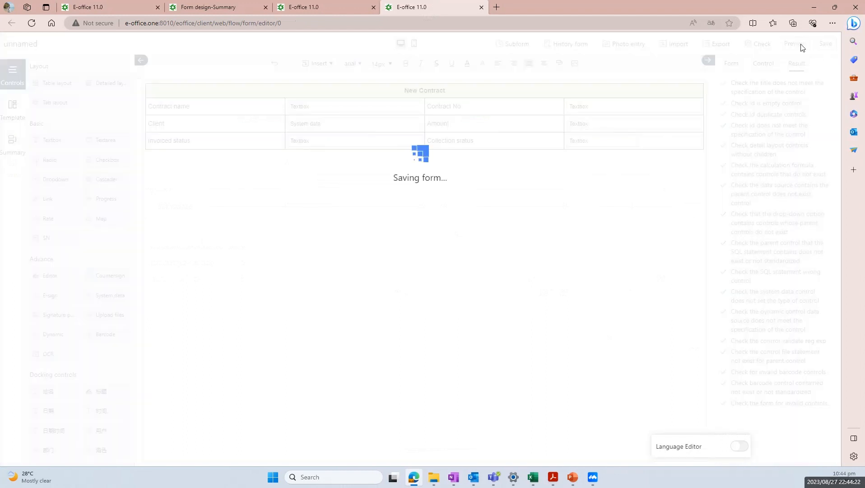
{"action": "left_click", "coordinate": [797, 44]}
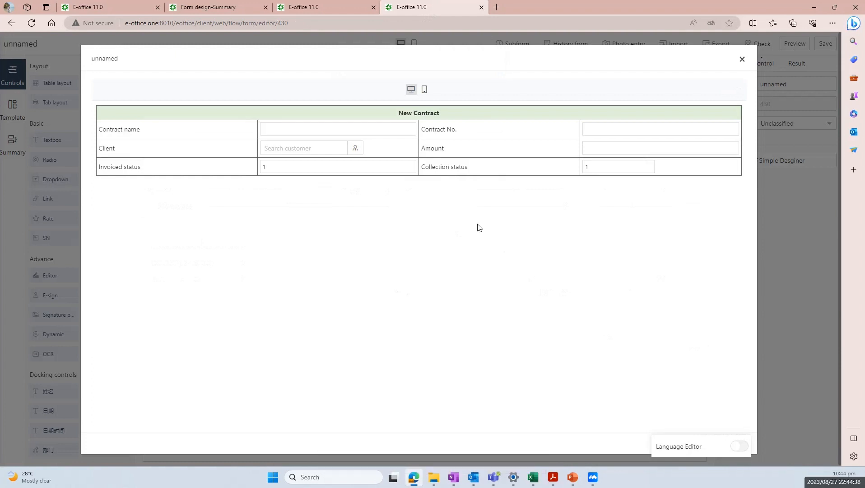
Close the preview and stretch the Collection status textbox to 100% width
{"action": "left_click", "coordinate": [743, 60]}
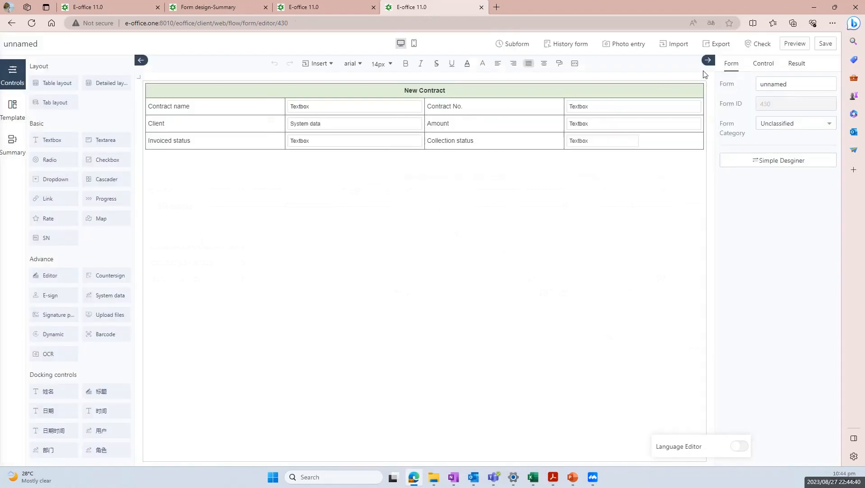
{"action": "left_click", "coordinate": [594, 144]}
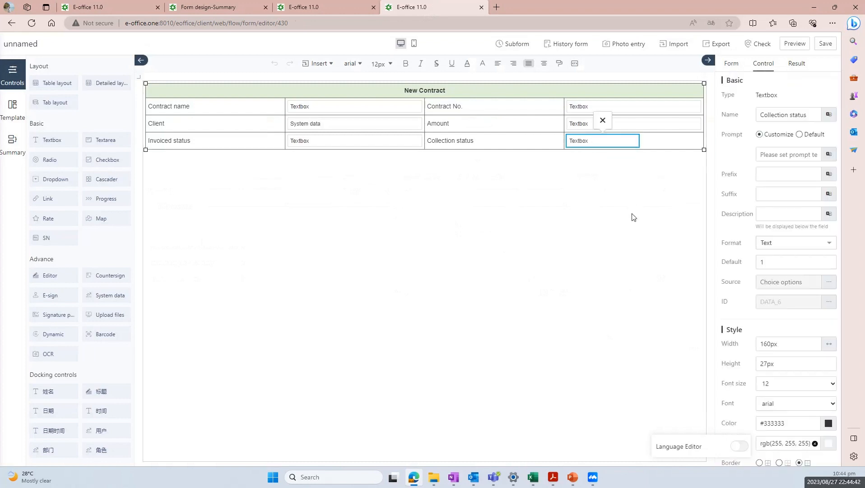
{"action": "left_click", "coordinate": [829, 343]}
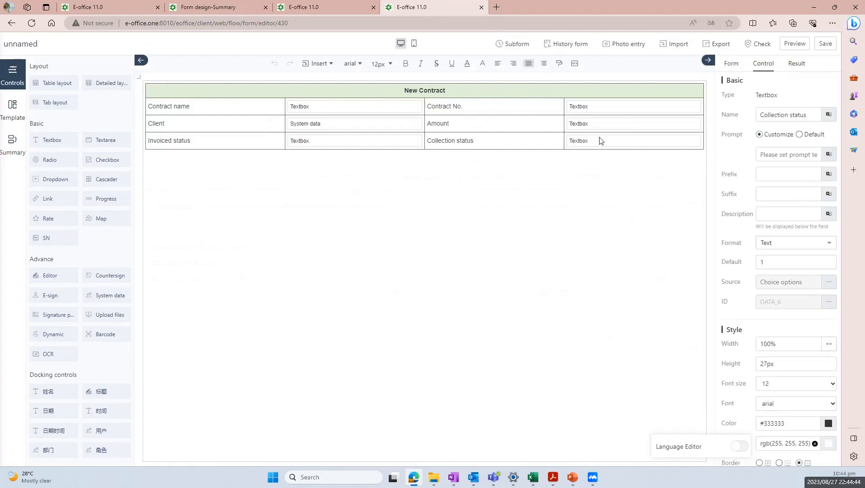
{"action": "left_click", "coordinate": [589, 141]}
{"action": "left_click", "coordinate": [508, 136]}
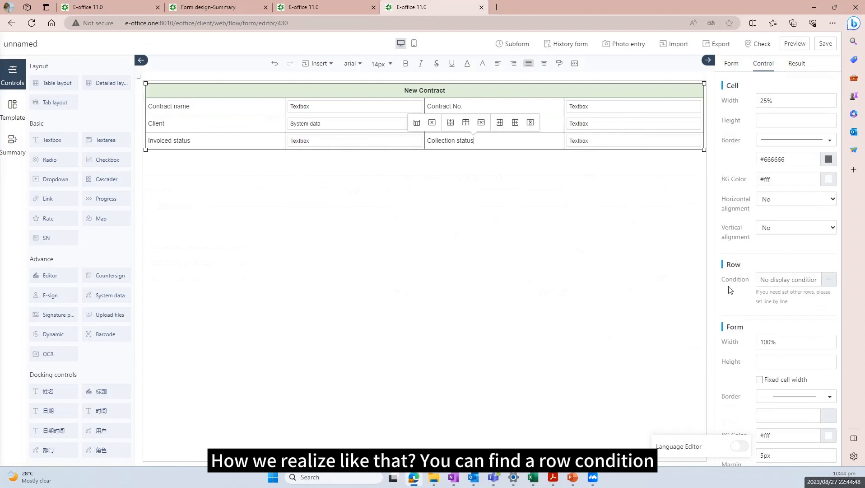
Set the status row's display condition to Contract name = 0
{"action": "left_click", "coordinate": [829, 279]}
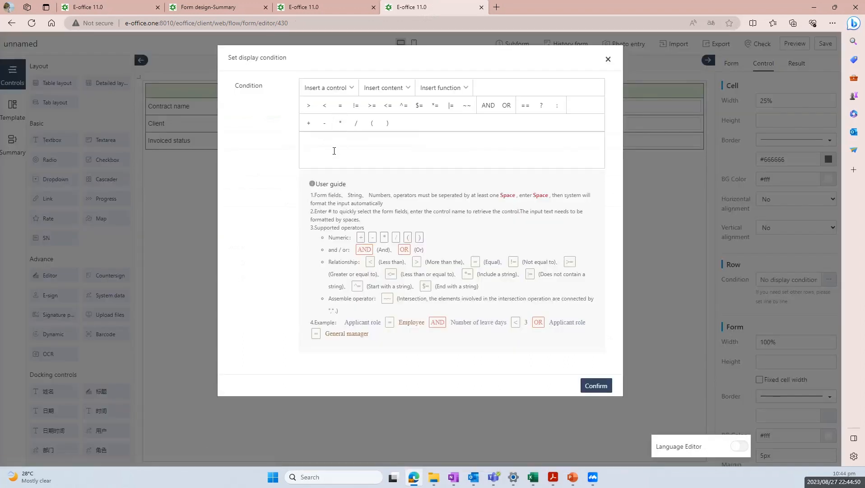
{"action": "left_click", "coordinate": [336, 89]}
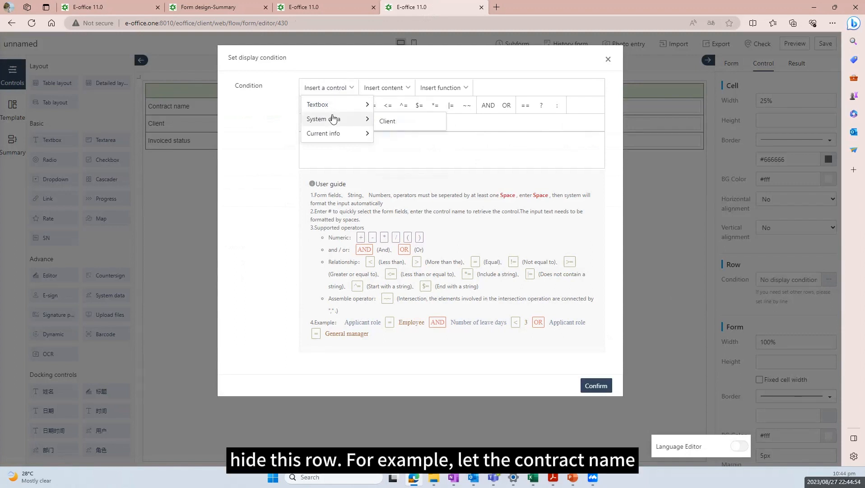
{"action": "mouse_move", "coordinate": [338, 105]}
{"action": "left_click", "coordinate": [409, 107]}
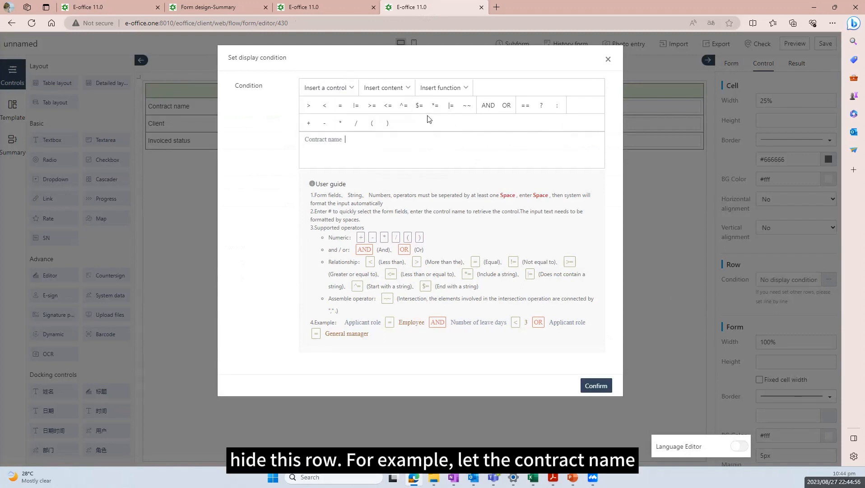
{"action": "left_click", "coordinate": [340, 107]}
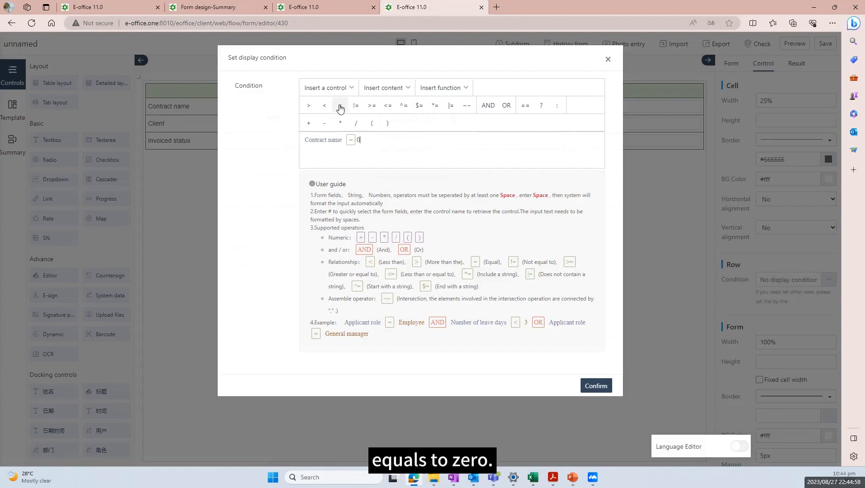
{"action": "left_click", "coordinate": [595, 386]}
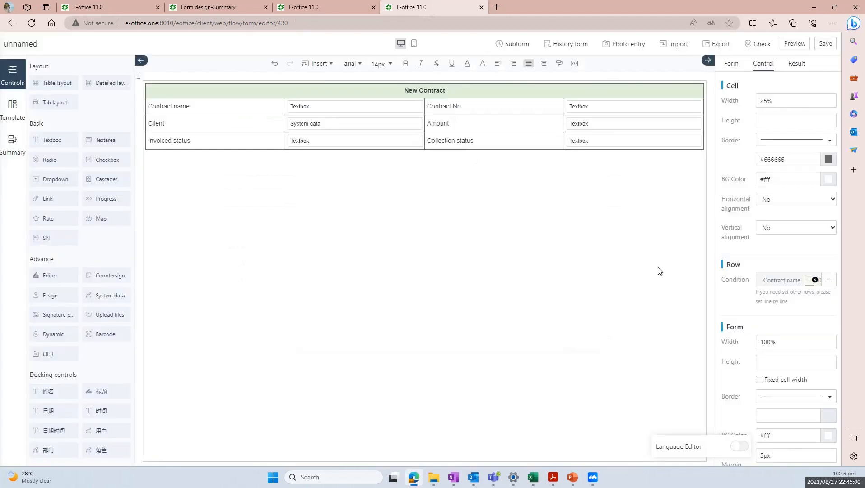
Save the form and preview it to confirm the status row is hidden
{"action": "left_click", "coordinate": [820, 51]}
{"action": "left_click", "coordinate": [805, 45]}
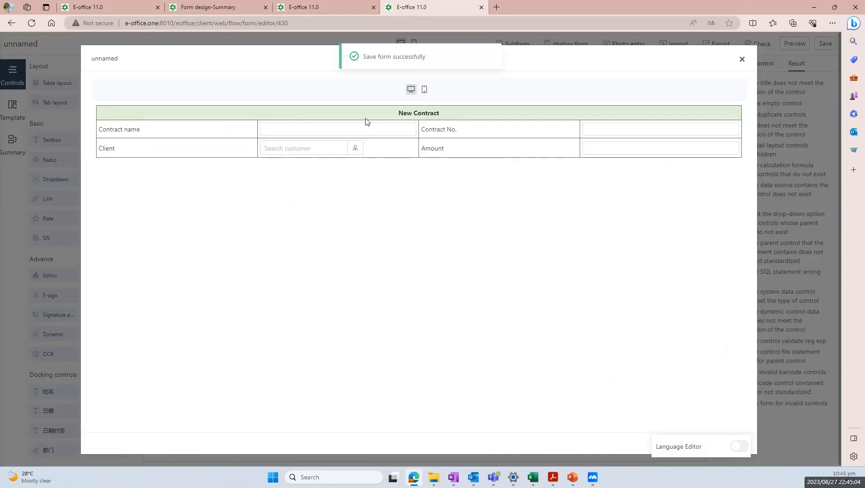
{"action": "left_click", "coordinate": [743, 60]}
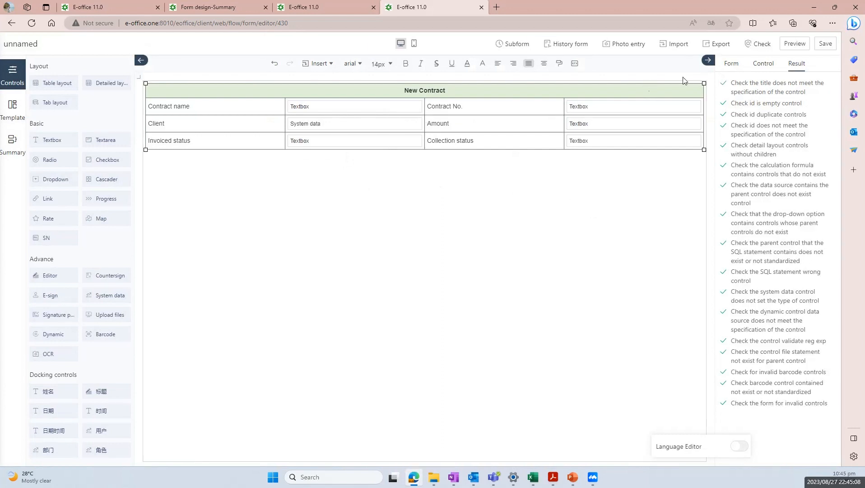
{"action": "left_click", "coordinate": [732, 64]}
Replace the form name 'unnamed' with 'New Contract - Training', choose the Finance category, and save
{"action": "left_click_drag", "start_coordinate": [797, 85], "coordinate": [717, 85]}
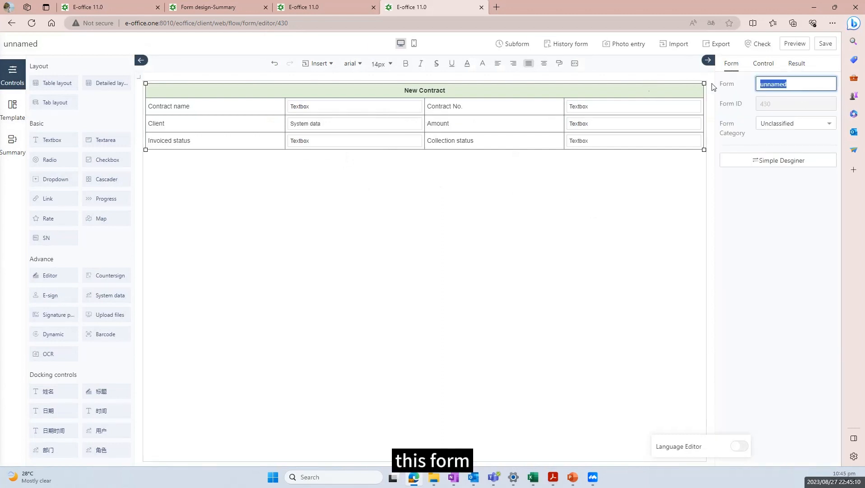
{"action": "key", "text": "Caps_Lock"}
{"action": "type", "text": "New"}
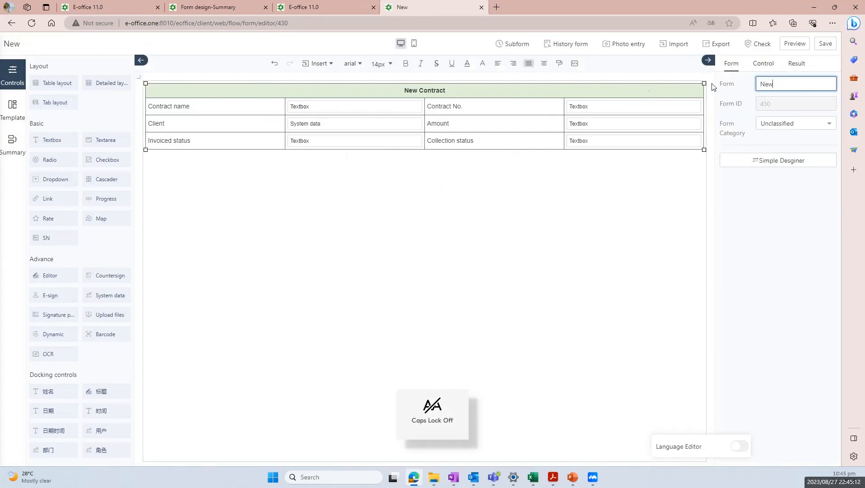
{"action": "type", "text": " Contractr"}
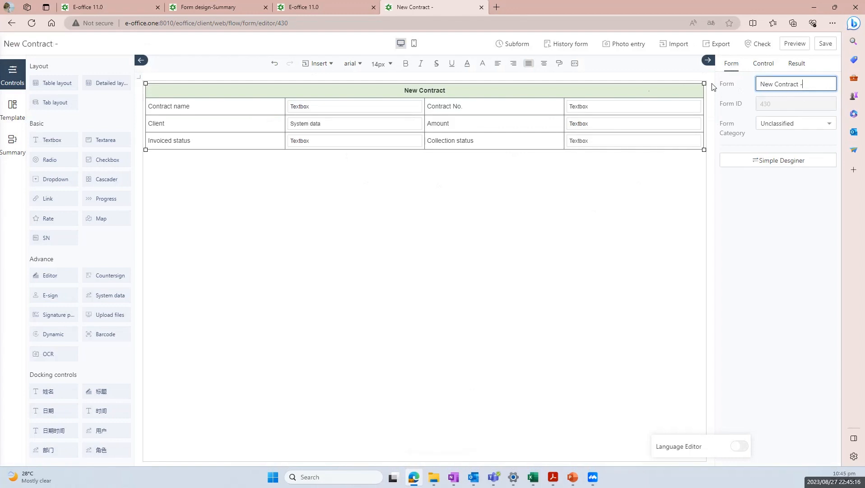
{"action": "key", "text": "Caps_Lock"}
{"action": "type", "text": "Tr"}
{"action": "key", "text": "Caps_Lock"}
{"action": "type", "text": "raining"}
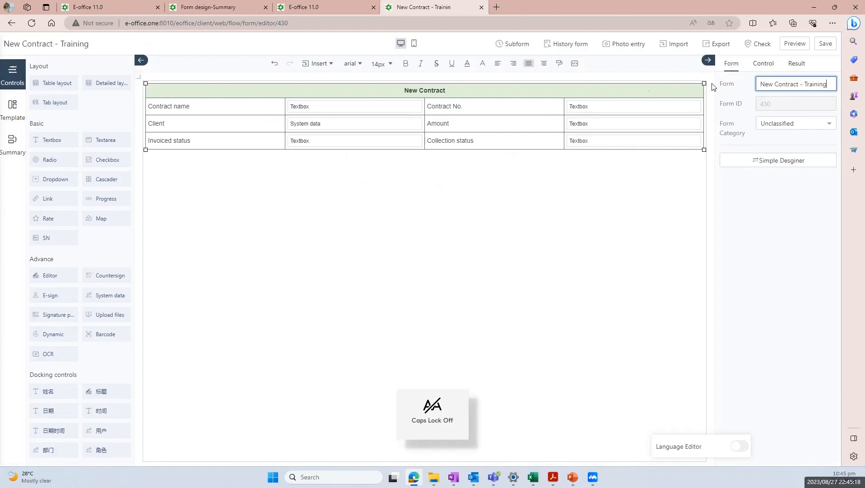
{"action": "left_click", "coordinate": [776, 124]}
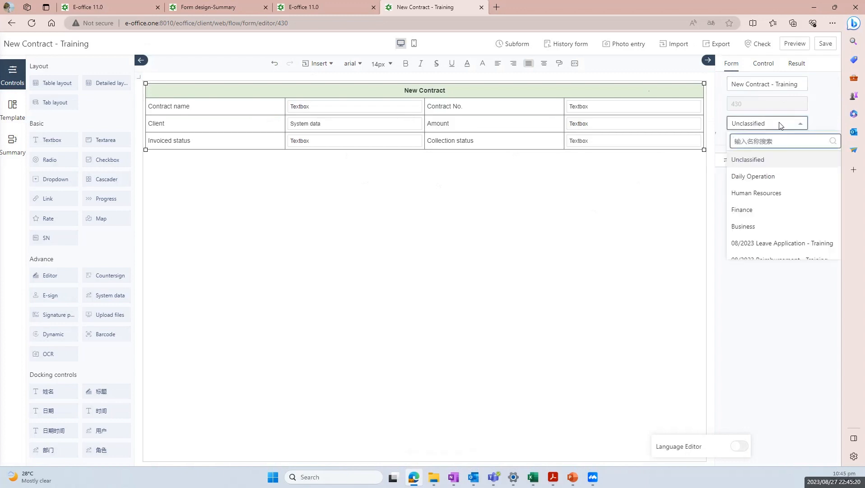
{"action": "left_click", "coordinate": [753, 210]}
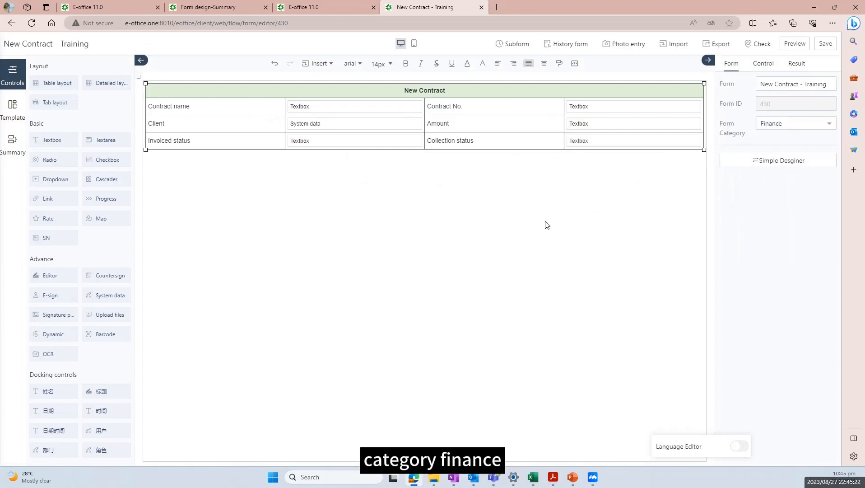
{"action": "left_click", "coordinate": [832, 47]}
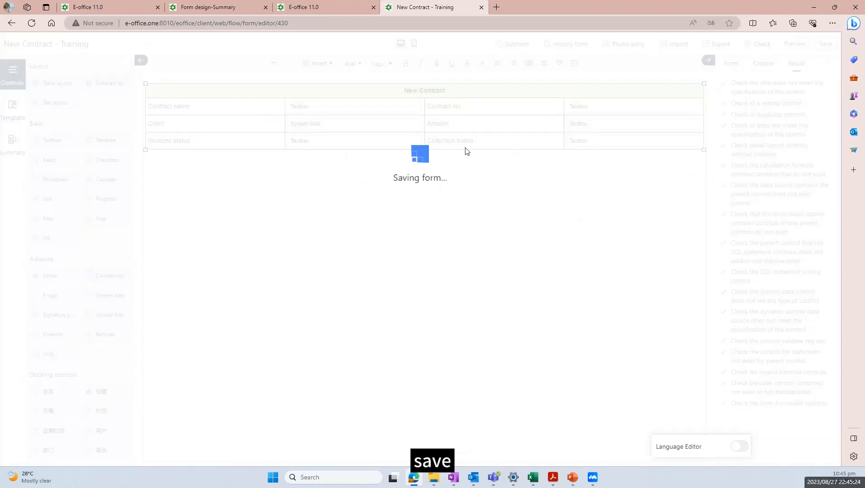
Start a new workflow from the workflow designs list and name it 'New Contract - Training'
{"action": "left_click", "coordinate": [482, 8]}
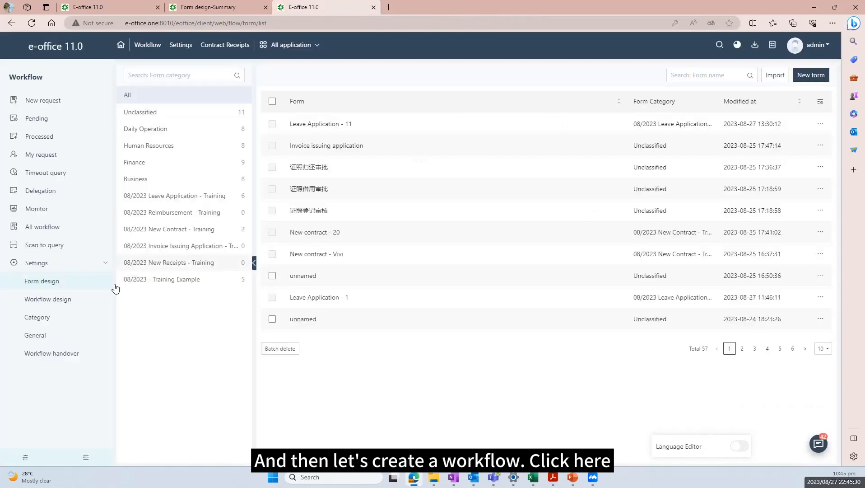
{"action": "left_click", "coordinate": [79, 301]}
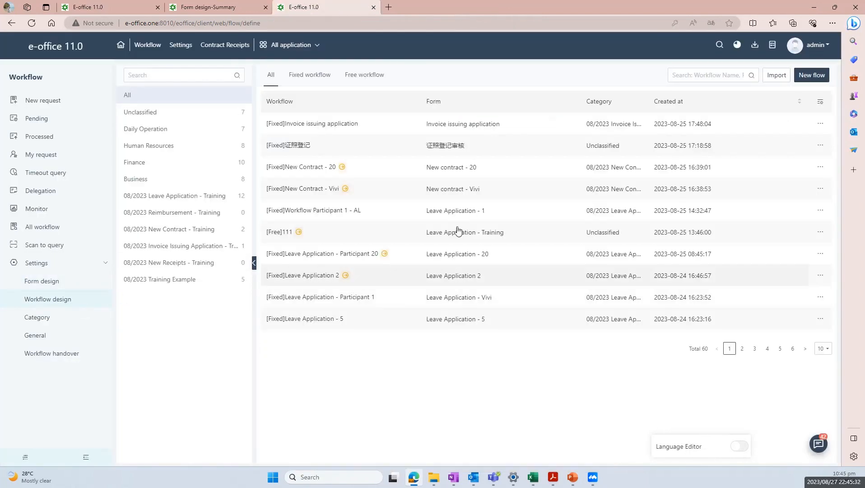
{"action": "left_click", "coordinate": [812, 75]}
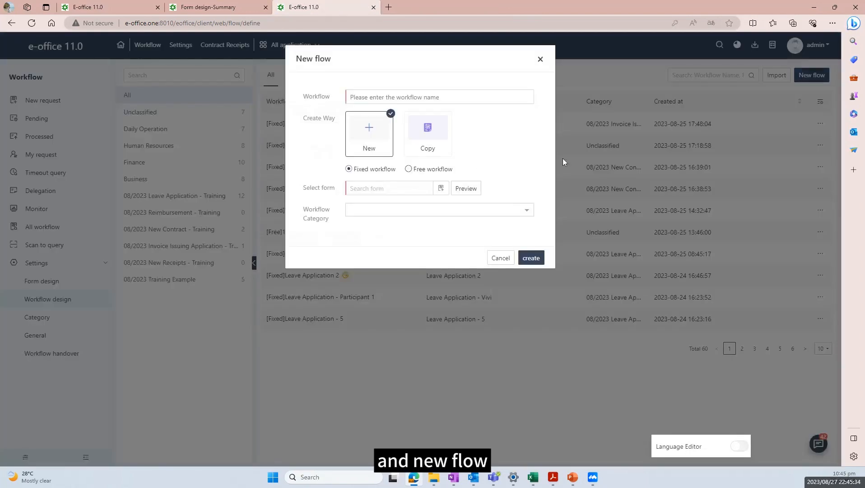
{"action": "left_click", "coordinate": [362, 95]}
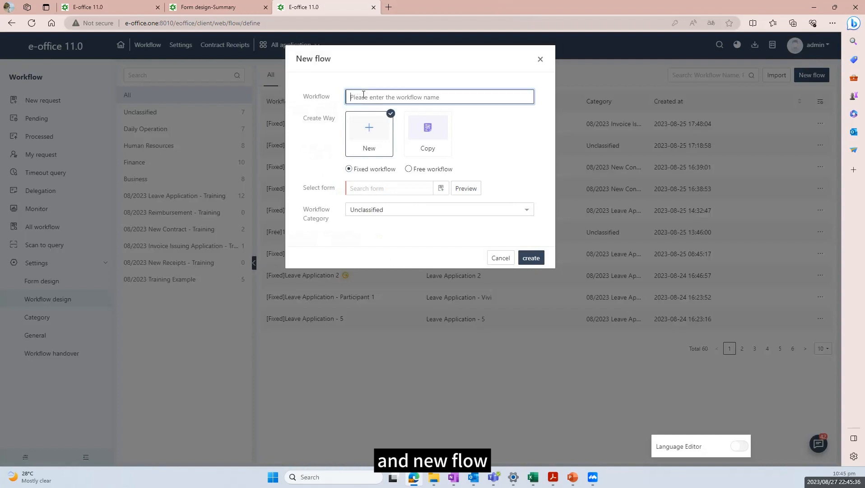
{"action": "key", "text": "Caps_Lock"}
{"action": "type", "text": "c"}
{"action": "key", "text": "BackSpace"}
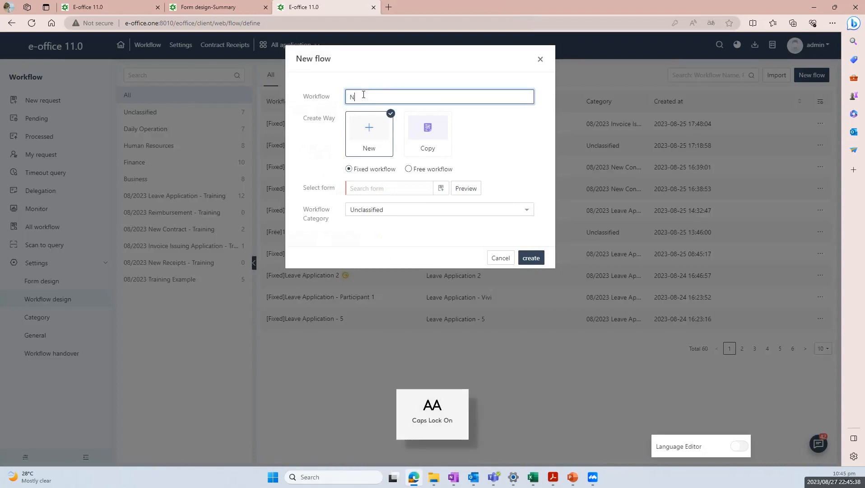
{"action": "type", "text": "New Contract -"}
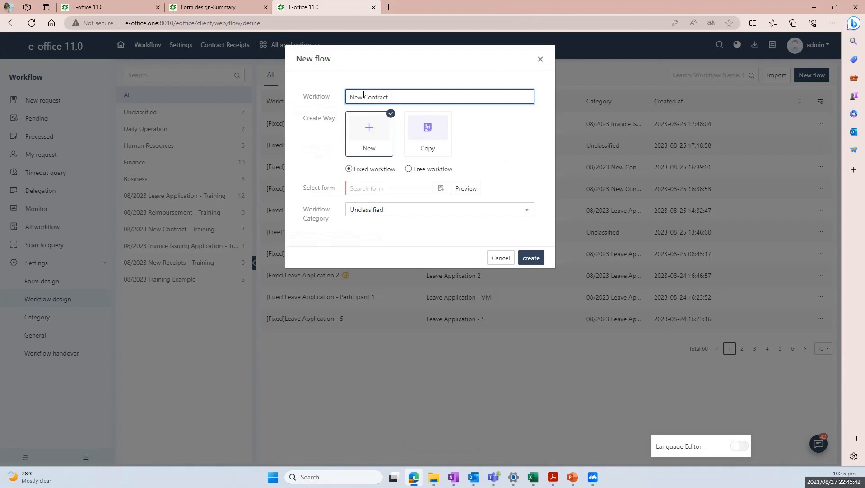
{"action": "key", "text": "Caps_Lock"}
{"action": "type", "text": "T"}
{"action": "key", "text": "Caps_Lock"}
{"action": "type", "text": "raining"}
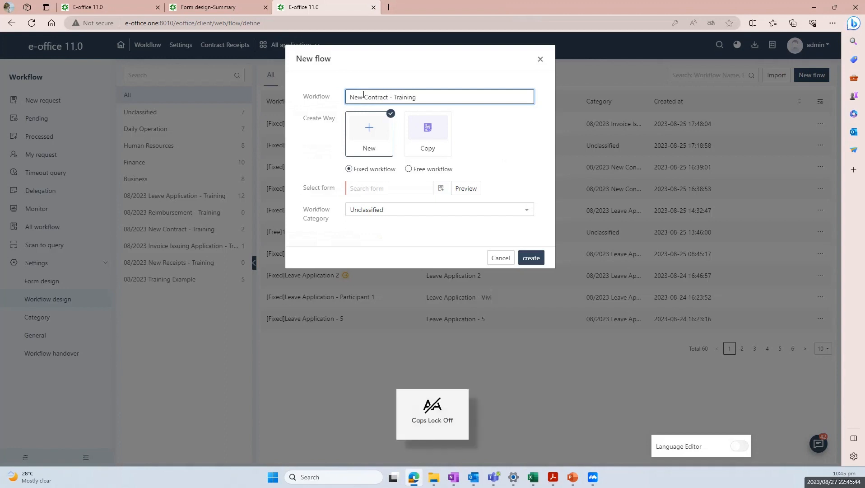
Attach the Finance form New Contract - Training, file the workflow under Finance, then create and open it
{"action": "left_click", "coordinate": [441, 189]}
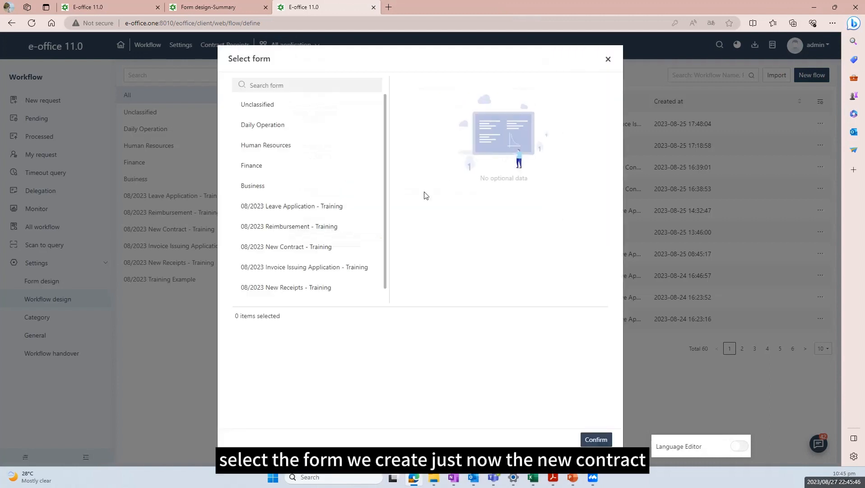
{"action": "left_click", "coordinate": [311, 166]}
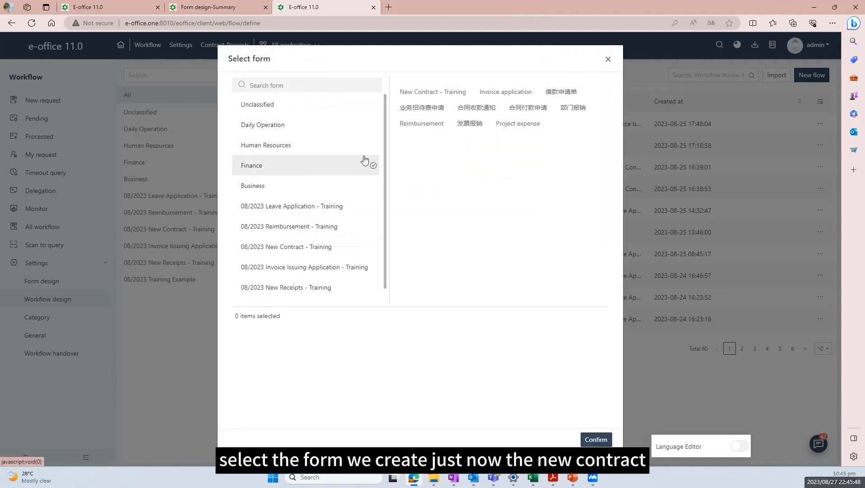
{"action": "left_click", "coordinate": [429, 94]}
{"action": "left_click", "coordinate": [595, 440]}
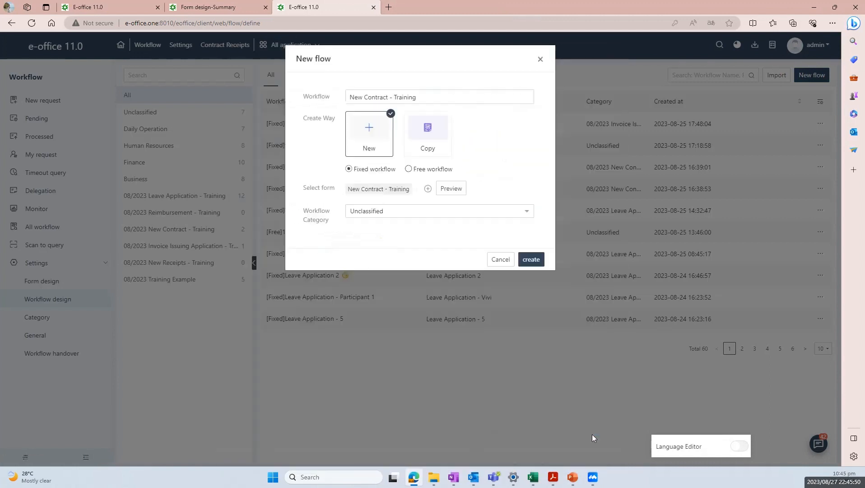
{"action": "left_click", "coordinate": [405, 212]}
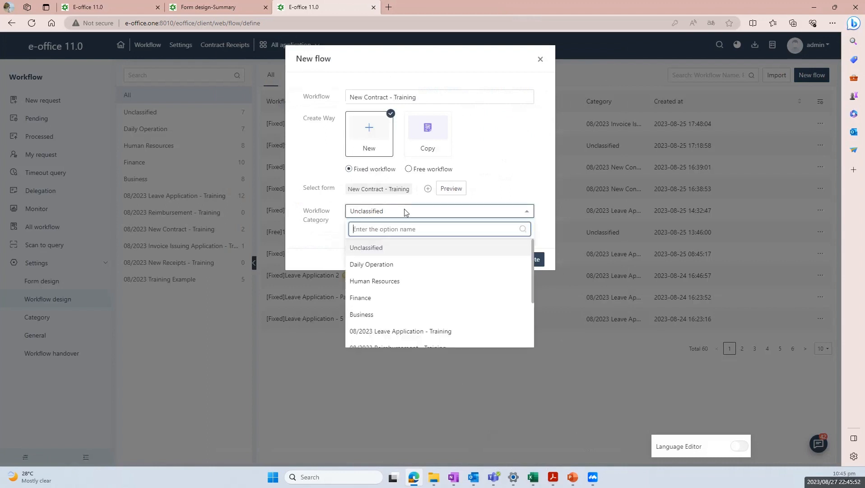
{"action": "left_click", "coordinate": [392, 298]}
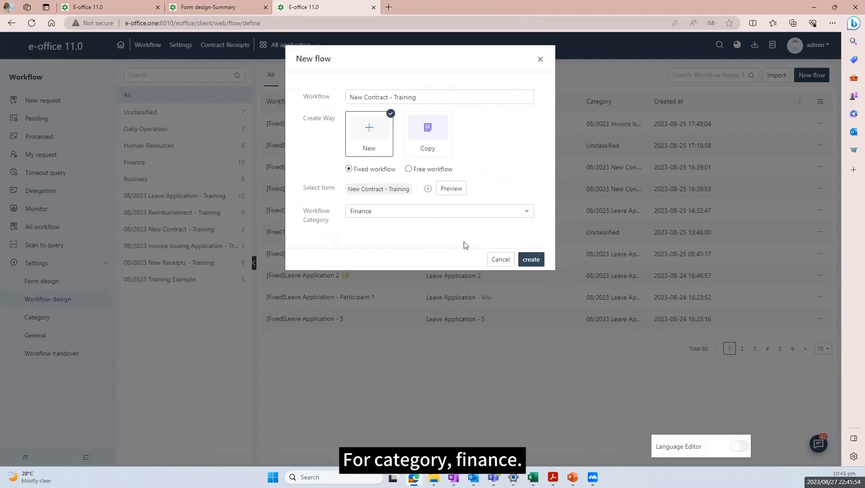
{"action": "left_click", "coordinate": [535, 259]}
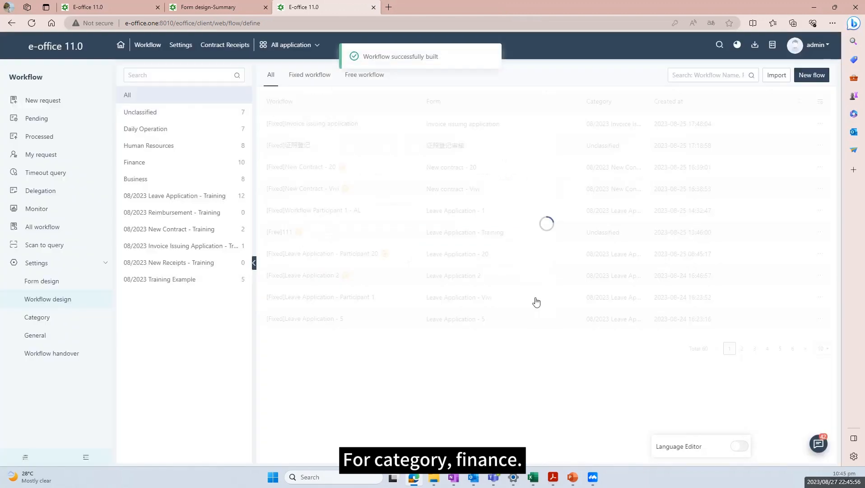
{"action": "left_click", "coordinate": [342, 125]}
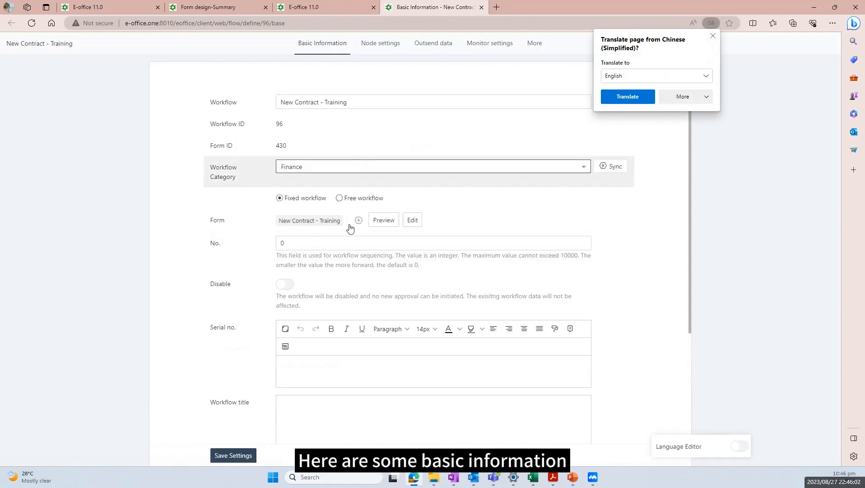
Set the serial number rule to [DATE][RUN_SEQ6|000001], a 6-digit running sequence
{"action": "scroll", "coordinate": [344, 346], "scroll_direction": "down", "scroll_amount": 3}
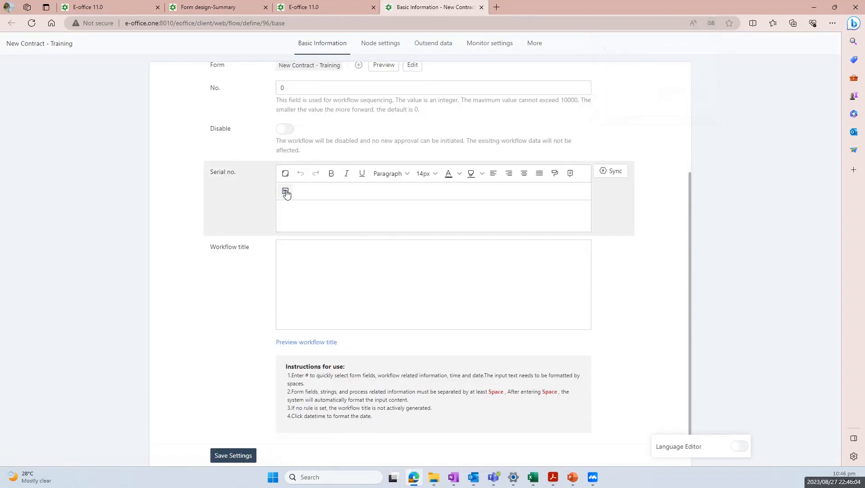
{"action": "left_click", "coordinate": [286, 191]}
{"action": "left_click_drag", "start_coordinate": [351, 142], "coordinate": [312, 142]}
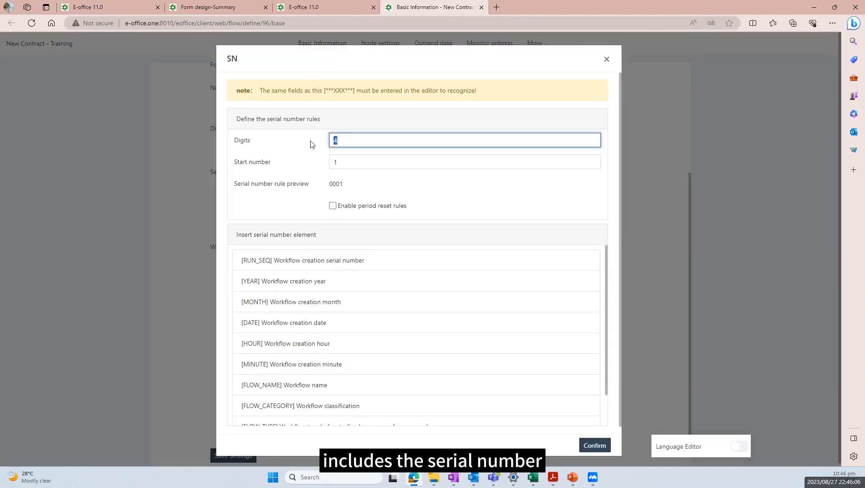
{"action": "type", "text": "6"}
{"action": "scroll", "coordinate": [320, 293], "scroll_direction": "down", "scroll_amount": 1}
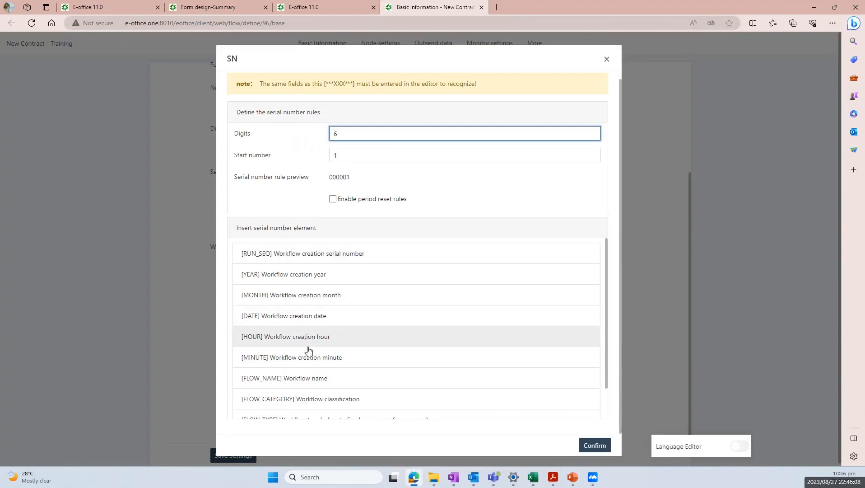
{"action": "left_click", "coordinate": [291, 252]}
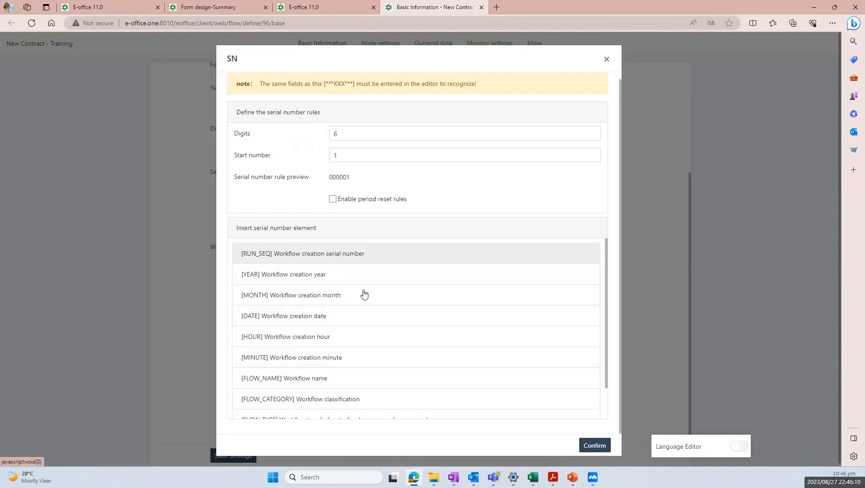
{"action": "left_click", "coordinate": [592, 446]}
{"action": "left_click", "coordinate": [359, 262]}
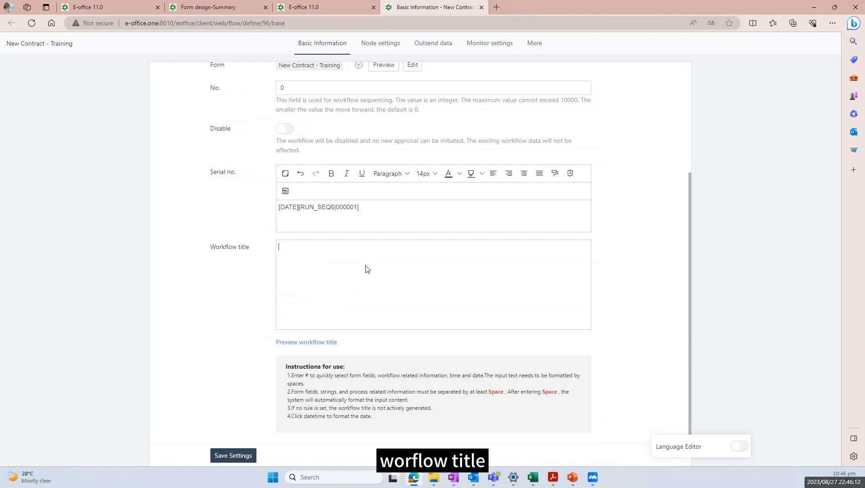
Set the workflow title to Contract name _ Date time, save the settings, and preview the title
{"action": "type", "text": "#"}
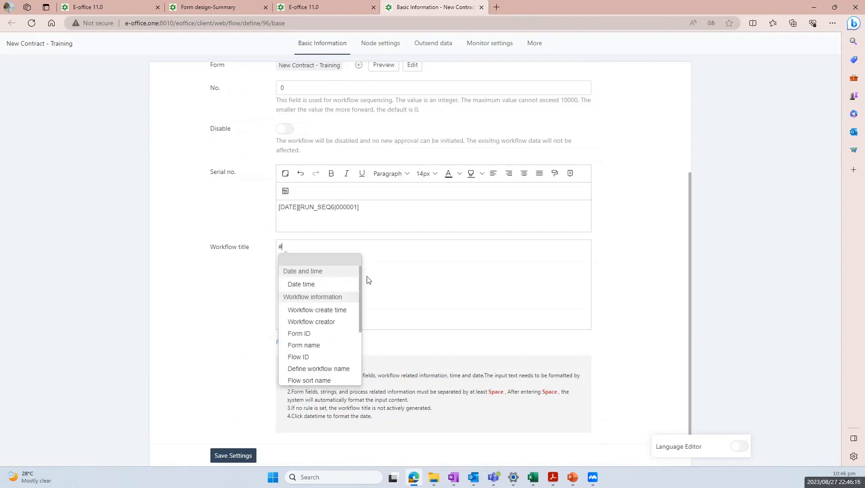
{"action": "scroll", "coordinate": [337, 328], "scroll_direction": "down", "scroll_amount": 2}
{"action": "scroll", "coordinate": [336, 327], "scroll_direction": "up", "scroll_amount": 2}
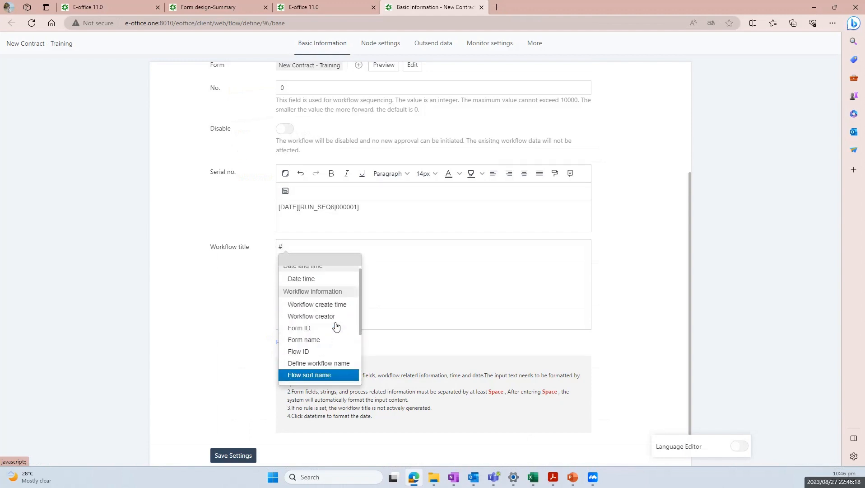
{"action": "scroll", "coordinate": [332, 307], "scroll_direction": "down", "scroll_amount": 2}
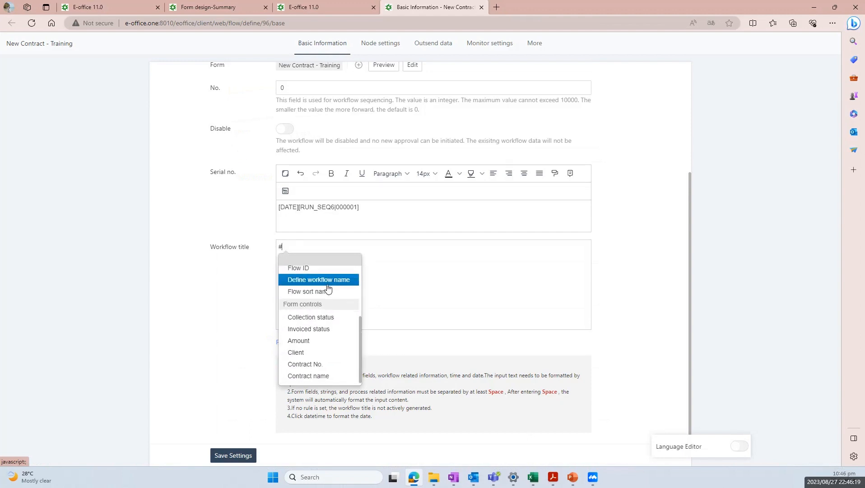
{"action": "left_click", "coordinate": [328, 376]}
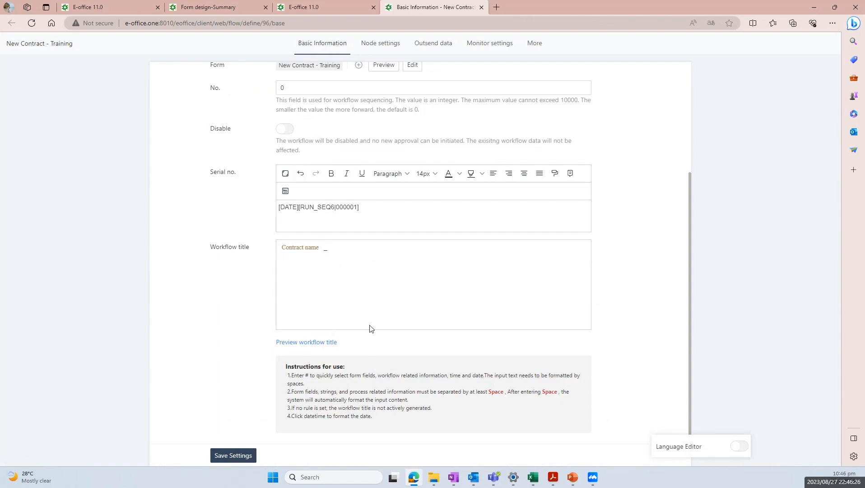
{"action": "type", "text": "_ #"}
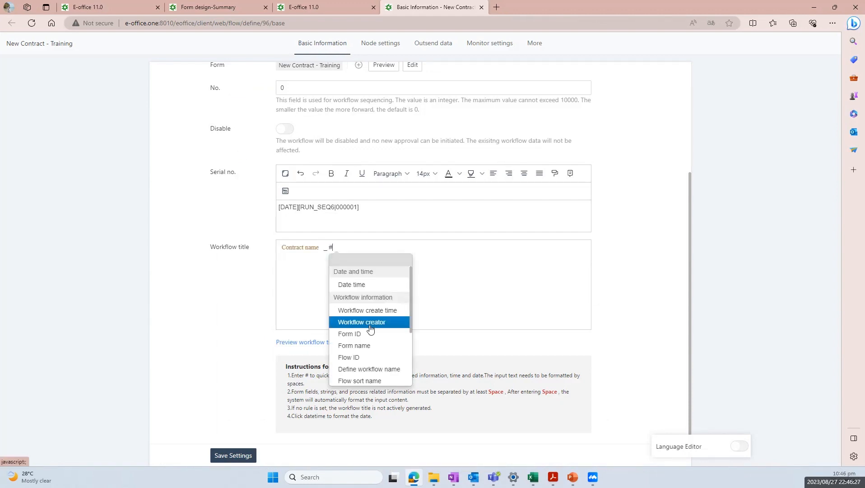
{"action": "left_click", "coordinate": [369, 288]}
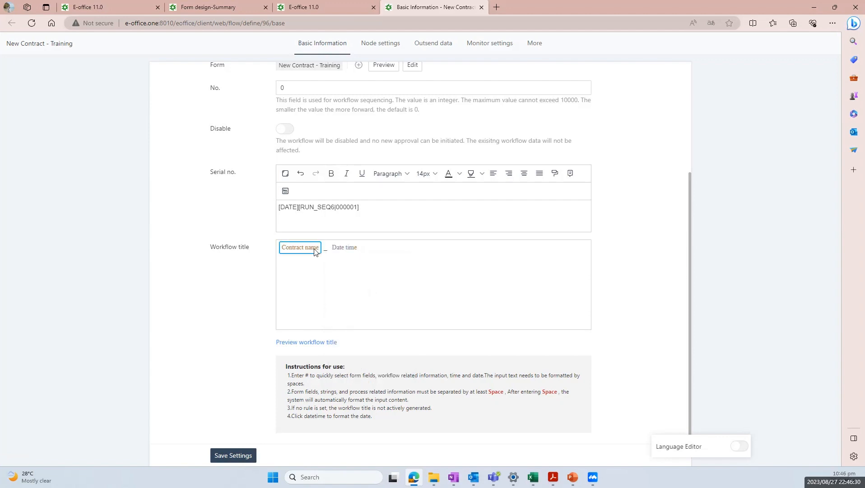
{"action": "type", "text": "#"}
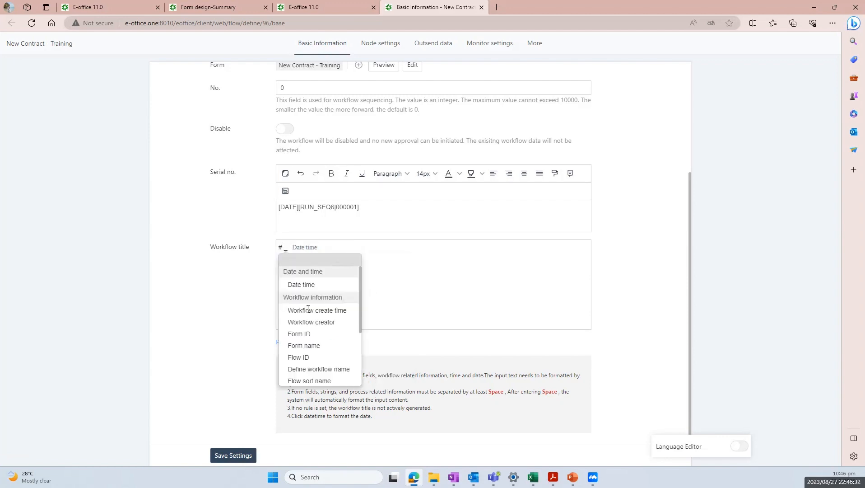
{"action": "scroll", "coordinate": [320, 343], "scroll_direction": "down", "scroll_amount": 5}
{"action": "left_click", "coordinate": [321, 370]}
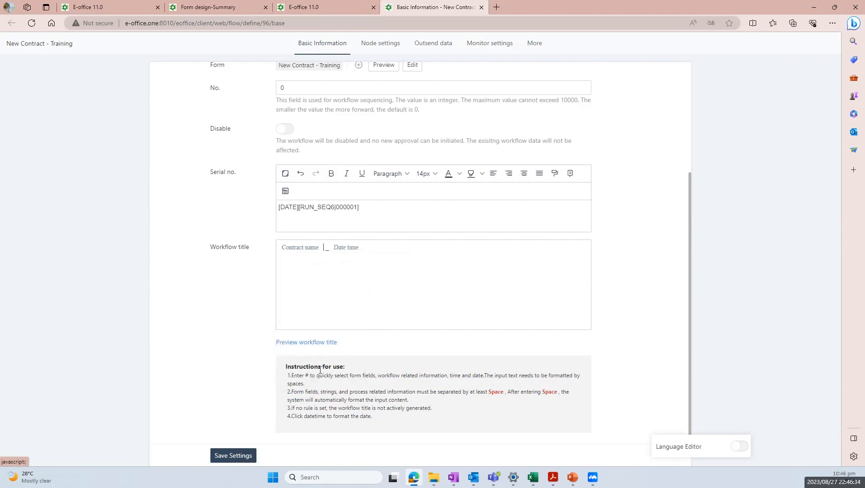
{"action": "left_click", "coordinate": [243, 454]}
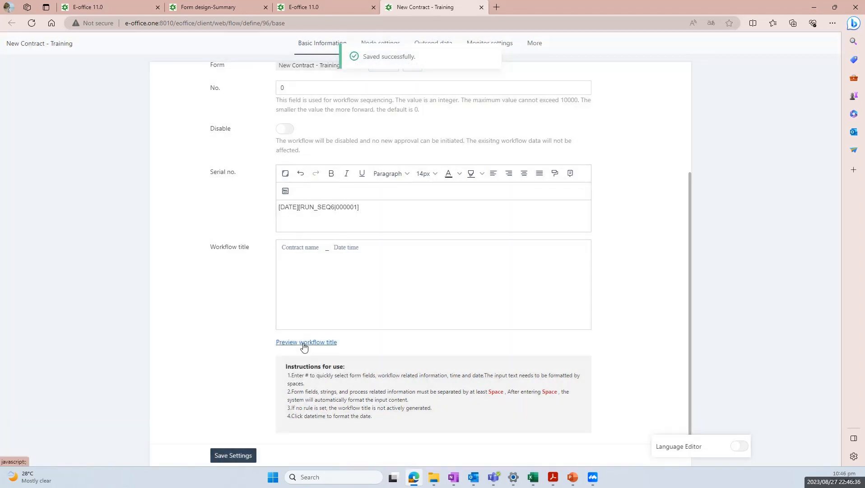
{"action": "left_click", "coordinate": [304, 342]}
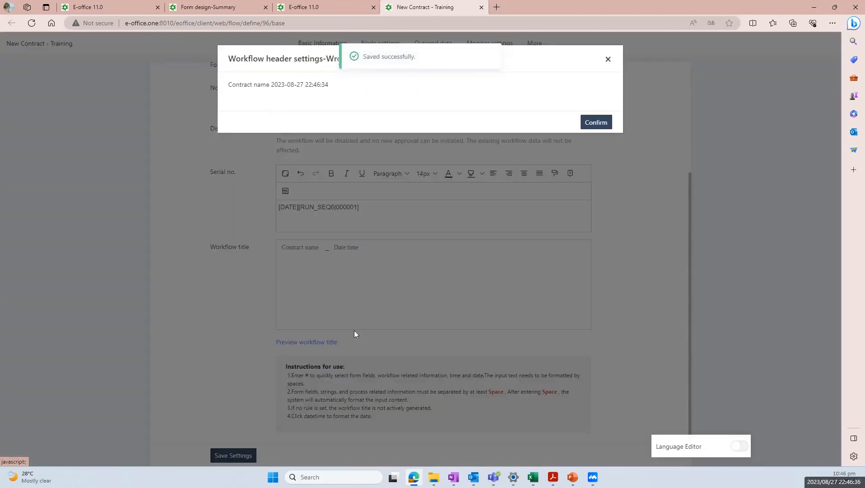
Make All staff the Start node's handling users, save, and show its field permissions
{"action": "left_click", "coordinate": [606, 56]}
{"action": "scroll", "coordinate": [411, 133], "scroll_direction": "up", "scroll_amount": 3}
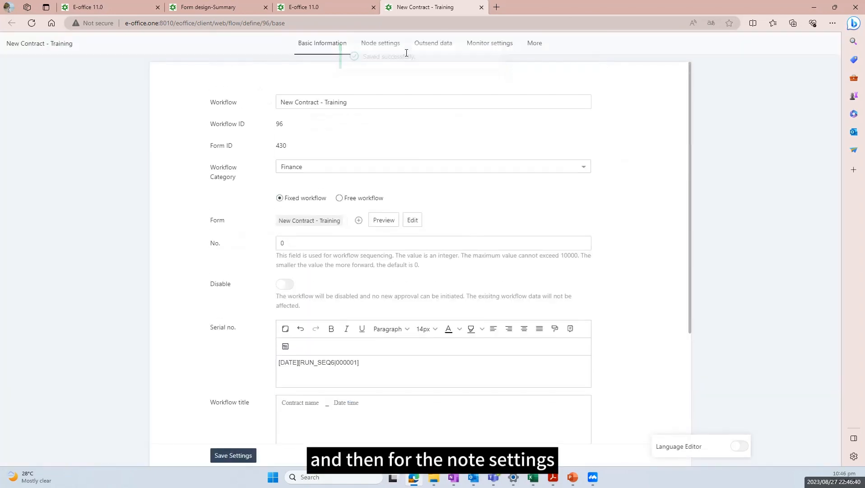
{"action": "left_click", "coordinate": [385, 45]}
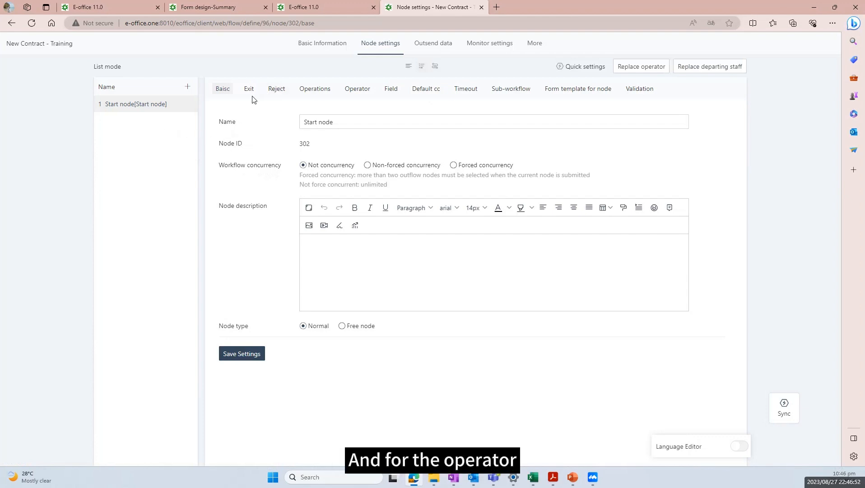
{"action": "left_click", "coordinate": [302, 94]}
{"action": "left_click", "coordinate": [351, 89]}
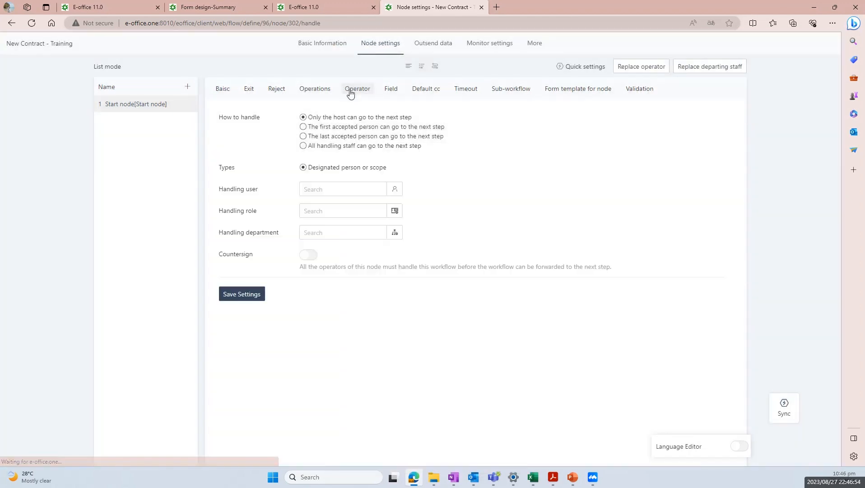
{"action": "left_click", "coordinate": [392, 189]}
{"action": "left_click", "coordinate": [355, 83]}
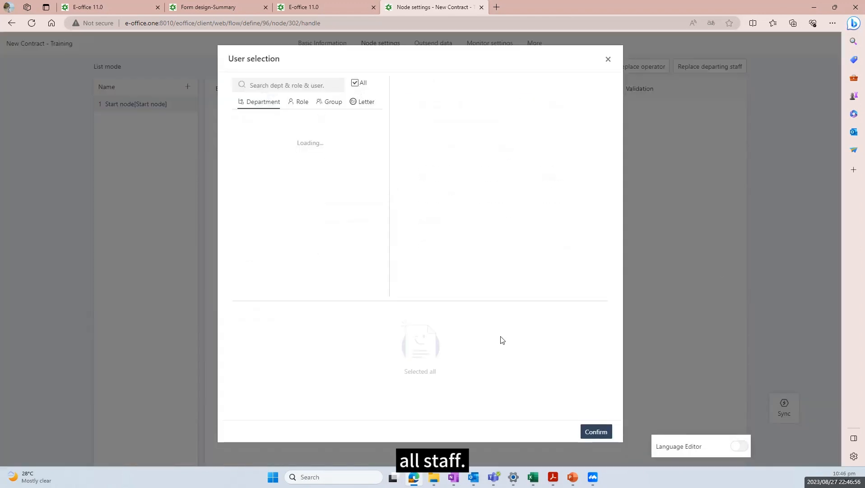
{"action": "left_click", "coordinate": [584, 431]}
{"action": "left_click", "coordinate": [259, 296]}
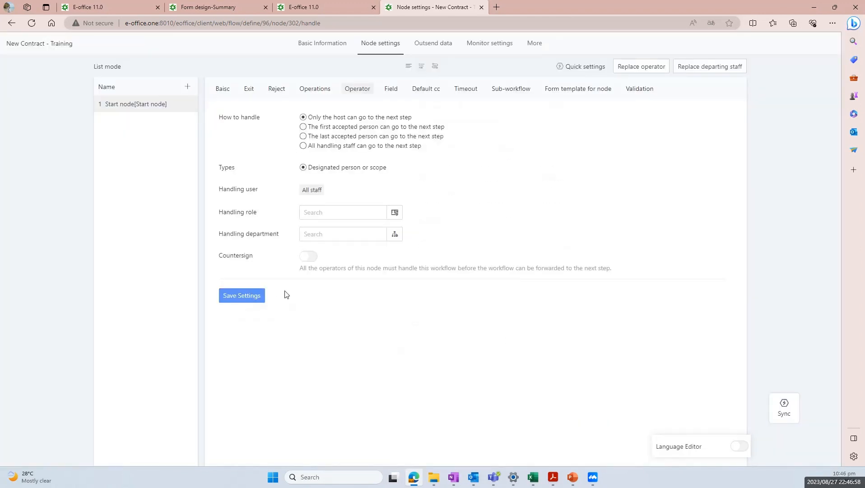
{"action": "left_click", "coordinate": [391, 89]}
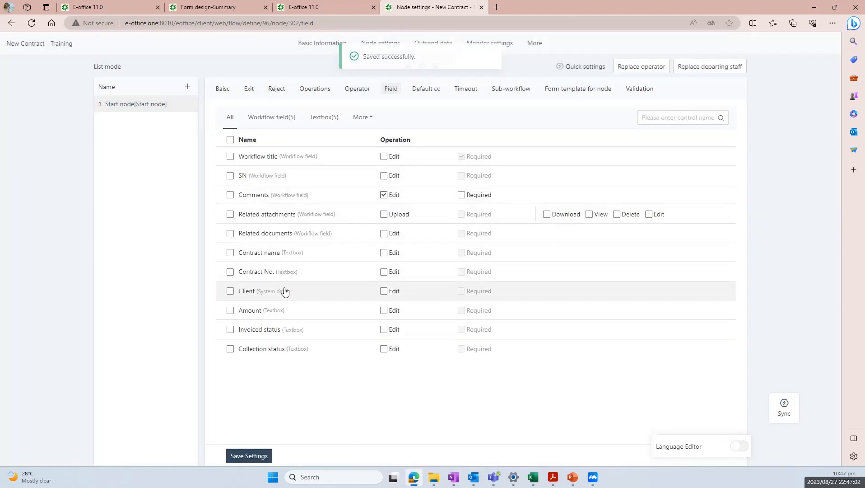
At the start node, make Contract name, Contract No. and Client required and Amount editable
{"action": "left_click", "coordinate": [230, 253]}
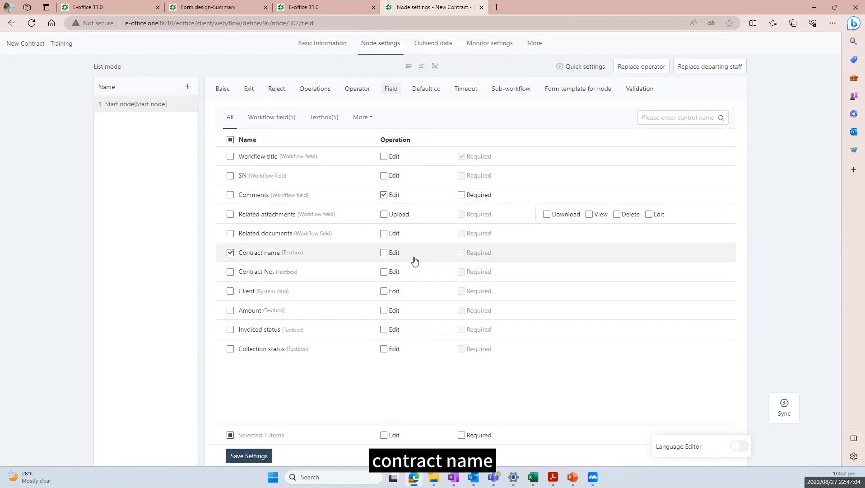
{"action": "left_click", "coordinate": [385, 253]}
{"action": "left_click", "coordinate": [461, 253]}
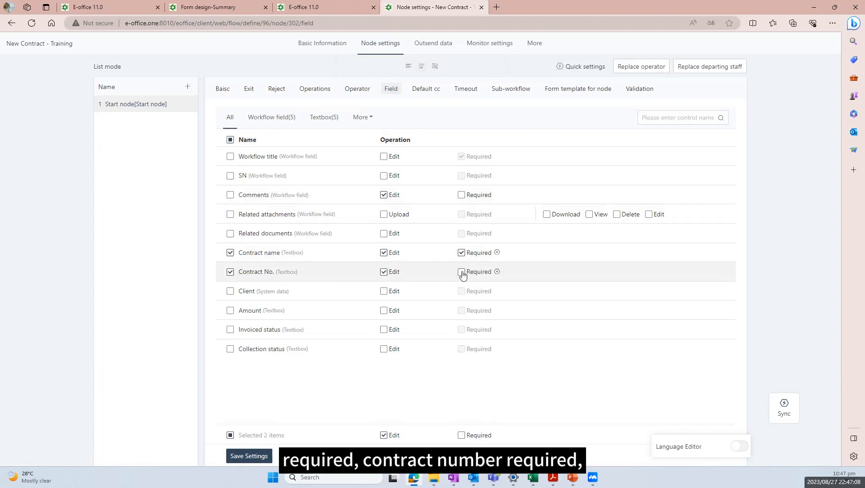
{"action": "left_click", "coordinate": [462, 272]}
{"action": "left_click", "coordinate": [384, 292]}
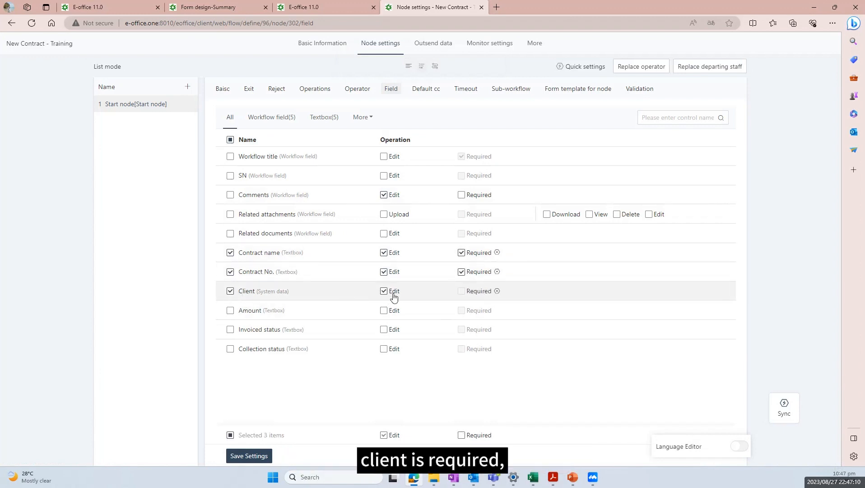
{"action": "left_click", "coordinate": [461, 292]}
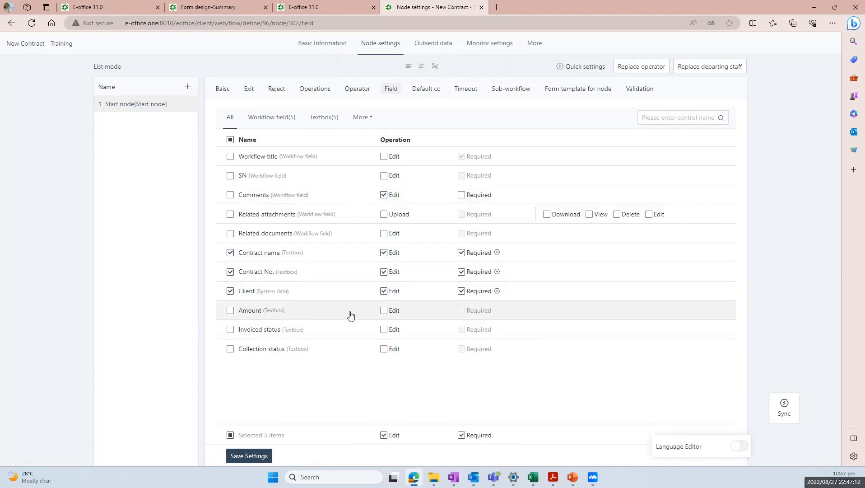
{"action": "left_click", "coordinate": [384, 311]}
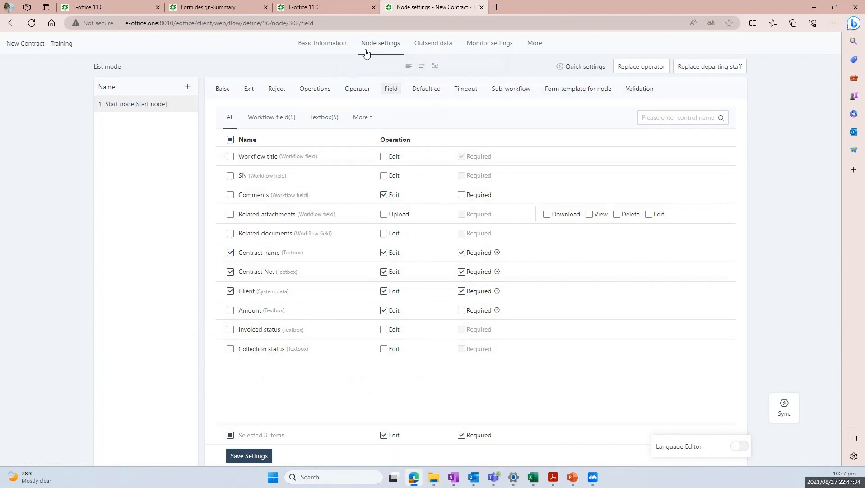
{"action": "left_click", "coordinate": [429, 46]}
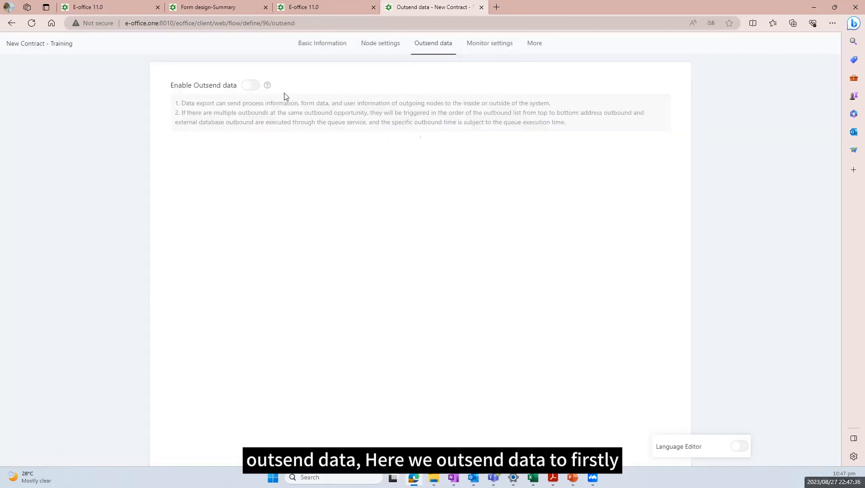
Enable outsend data and create a 'To CRM' outsend from the start node to CRM Contract manager
{"action": "left_click", "coordinate": [253, 88]}
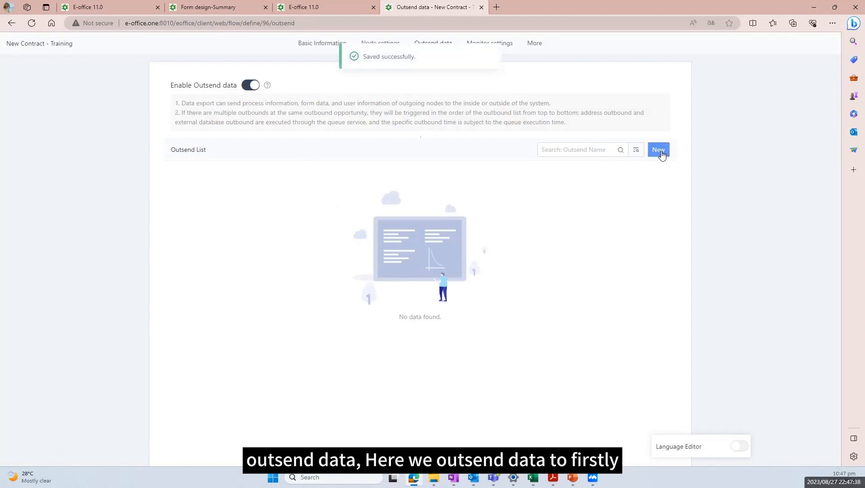
{"action": "left_click", "coordinate": [659, 151]}
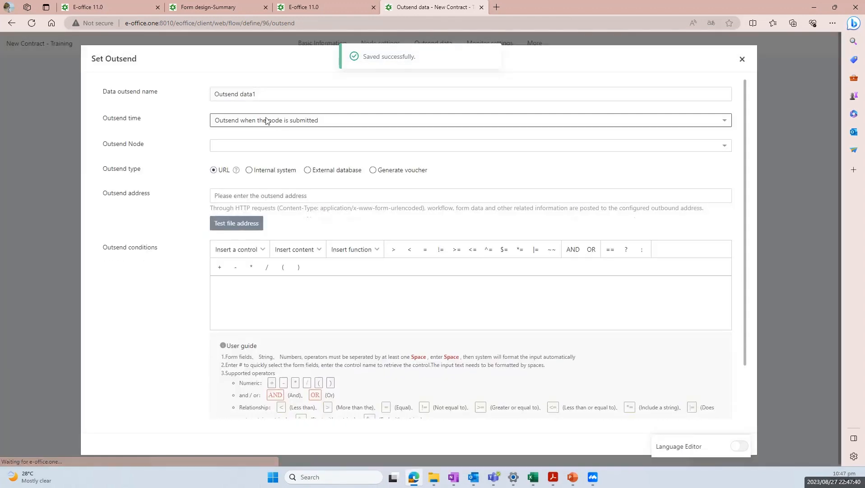
{"action": "type", "text": "To CRM"}
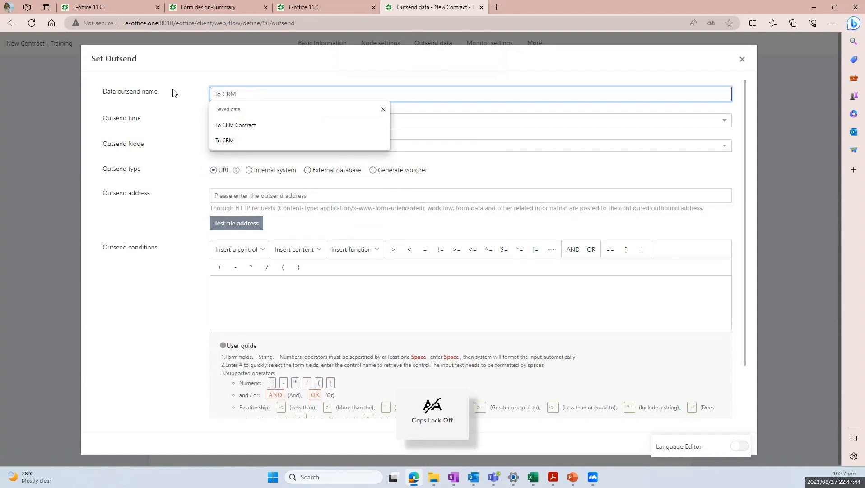
{"action": "left_click", "coordinate": [174, 94]}
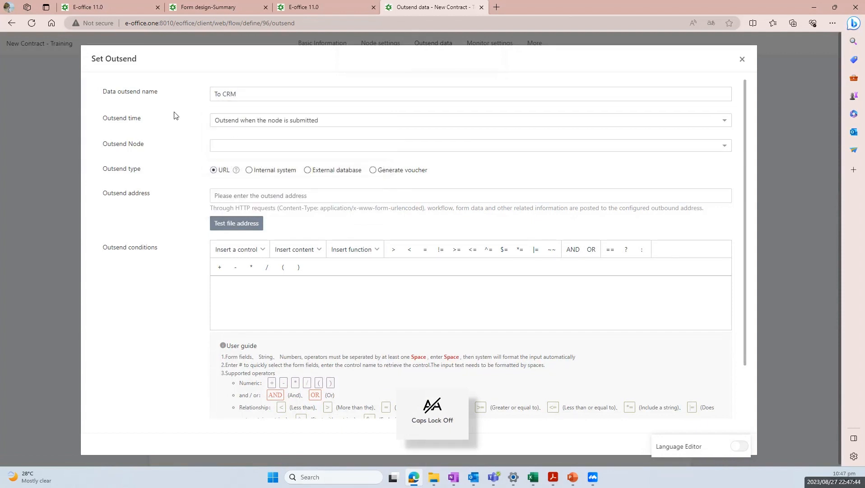
{"action": "left_click", "coordinate": [251, 145]}
{"action": "left_click", "coordinate": [243, 180]}
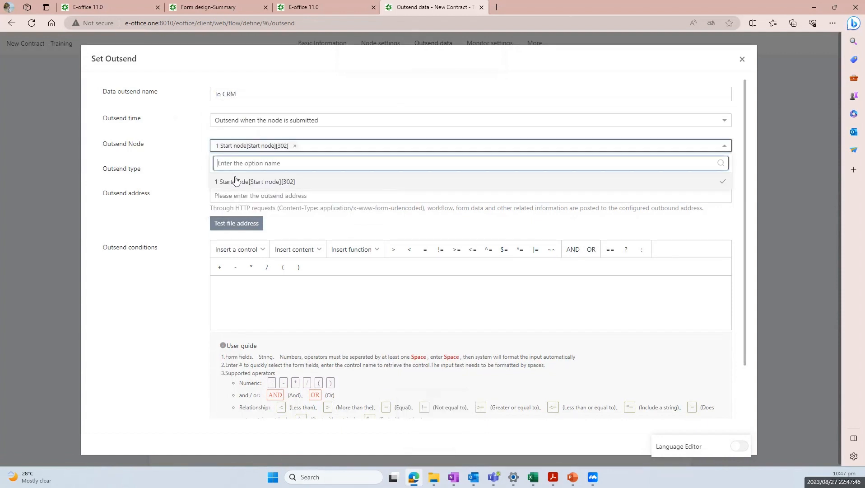
{"action": "left_click", "coordinate": [249, 170]}
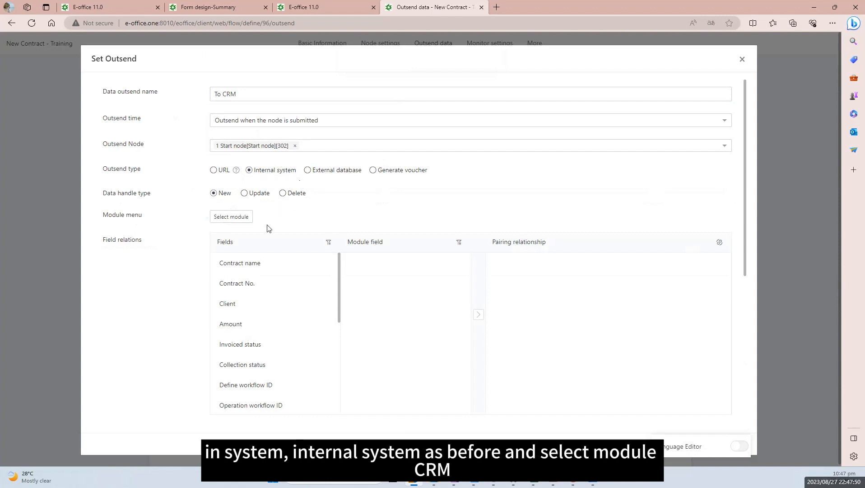
{"action": "left_click", "coordinate": [235, 217]}
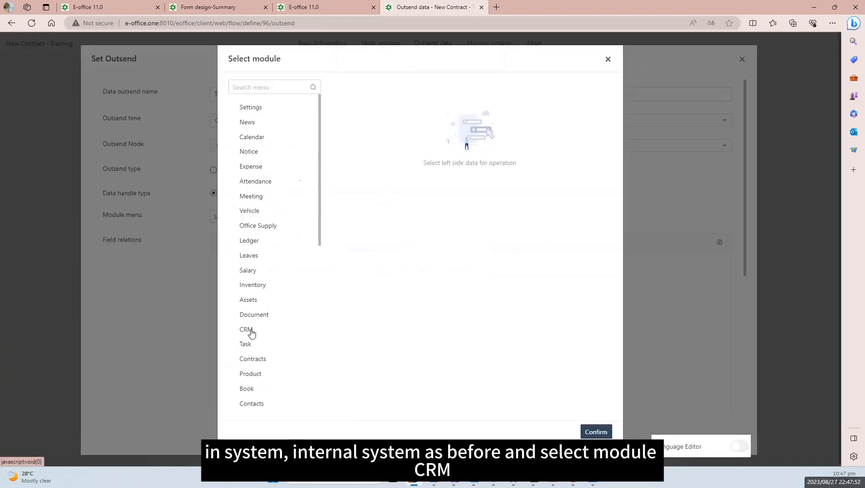
{"action": "left_click", "coordinate": [252, 331]}
{"action": "left_click", "coordinate": [457, 94]}
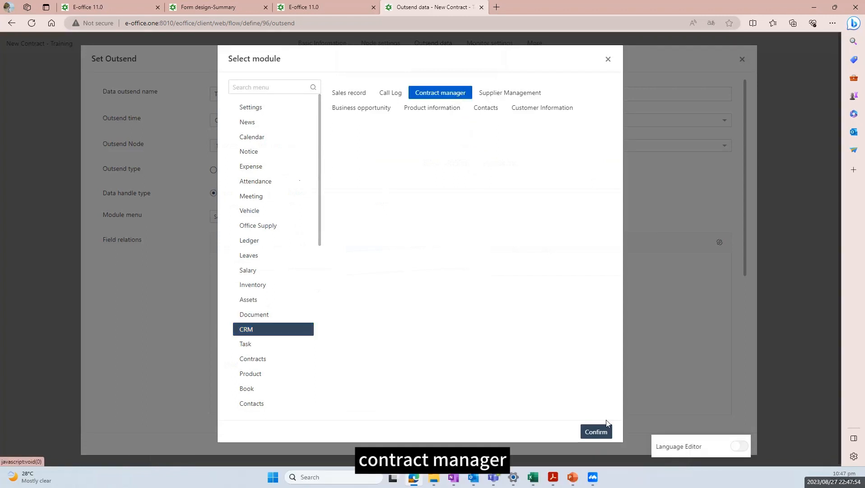
{"action": "left_click", "coordinate": [596, 431]}
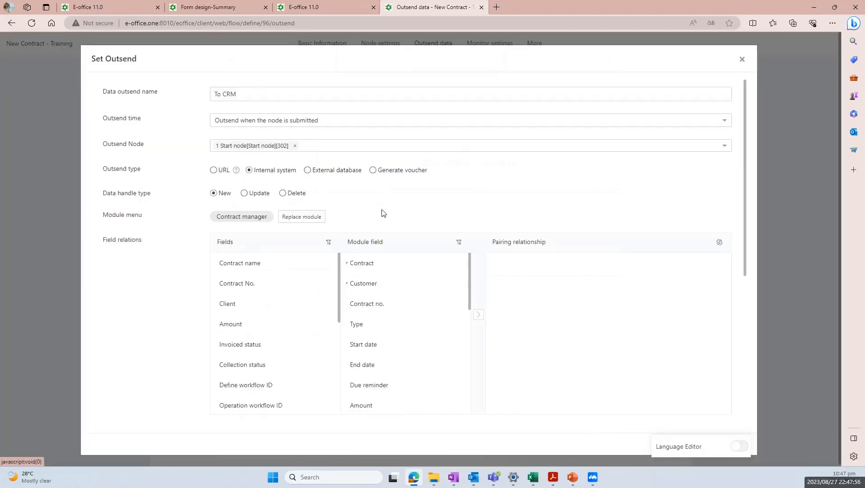
Pair Contract name→Contract, Client→Customer, Contract No.→Contract no. and Amount→Amount
{"action": "left_click", "coordinate": [386, 266]}
{"action": "left_click", "coordinate": [266, 265]}
{"action": "left_click", "coordinate": [478, 314]}
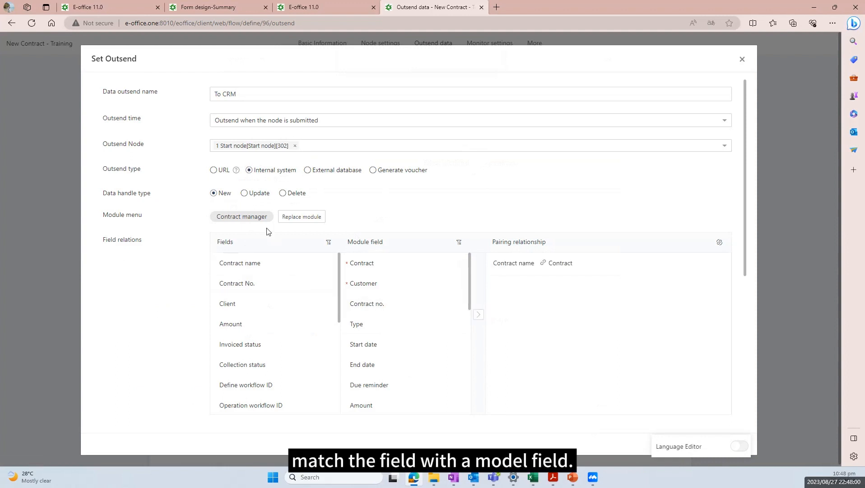
{"action": "left_click", "coordinate": [361, 283]}
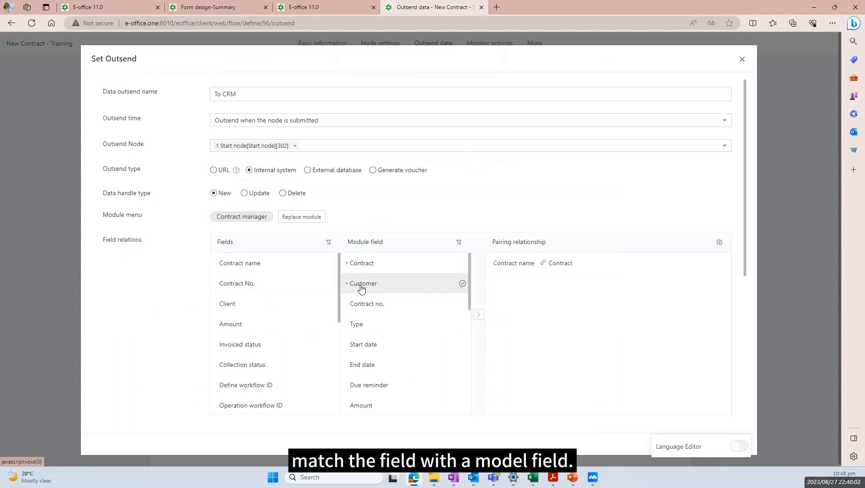
{"action": "left_click", "coordinate": [271, 283]}
{"action": "left_click", "coordinate": [277, 304]}
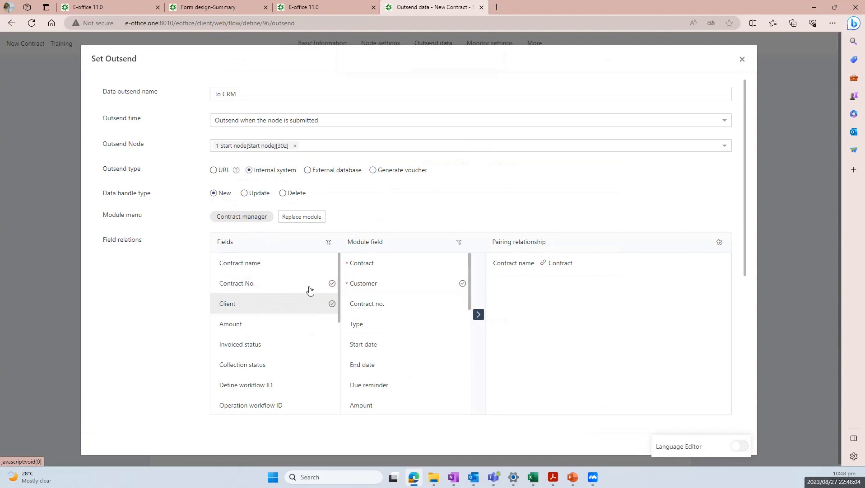
{"action": "left_click", "coordinate": [478, 314]}
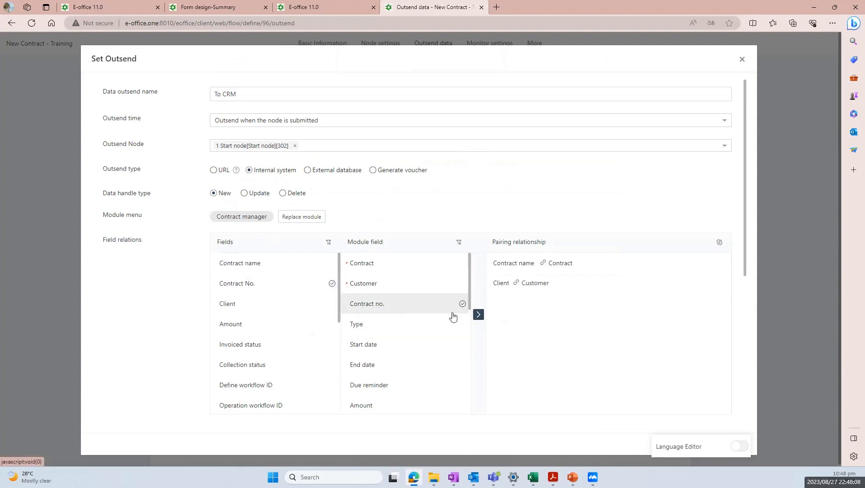
{"action": "left_click", "coordinate": [452, 311]}
{"action": "left_click", "coordinate": [478, 314]}
{"action": "left_click", "coordinate": [281, 332]}
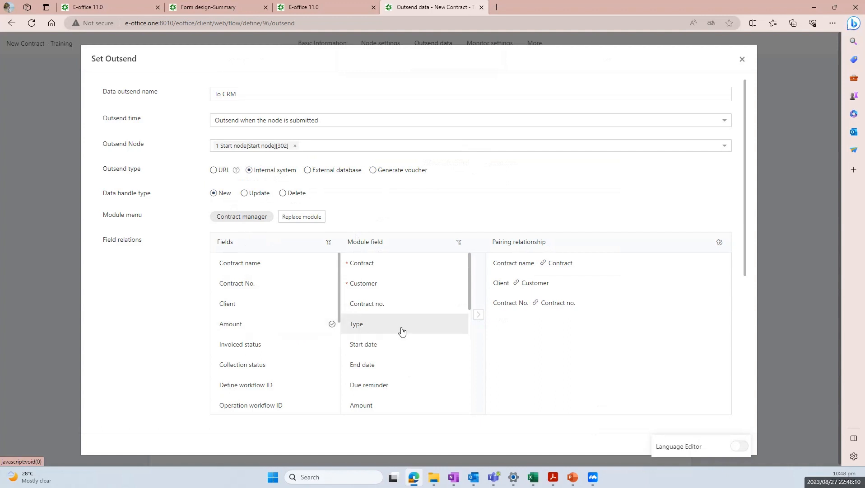
{"action": "scroll", "coordinate": [398, 344], "scroll_direction": "down", "scroll_amount": 1}
{"action": "left_click", "coordinate": [387, 356]}
{"action": "left_click", "coordinate": [478, 314]}
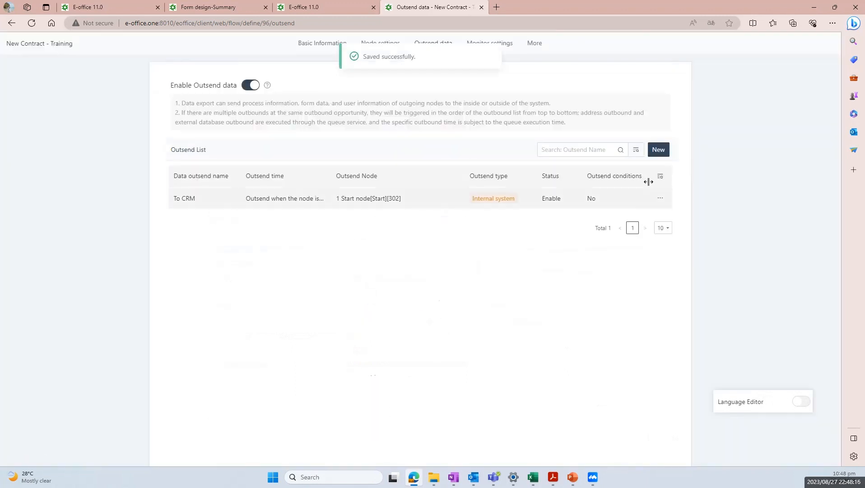
{"action": "left_click", "coordinate": [659, 149]}
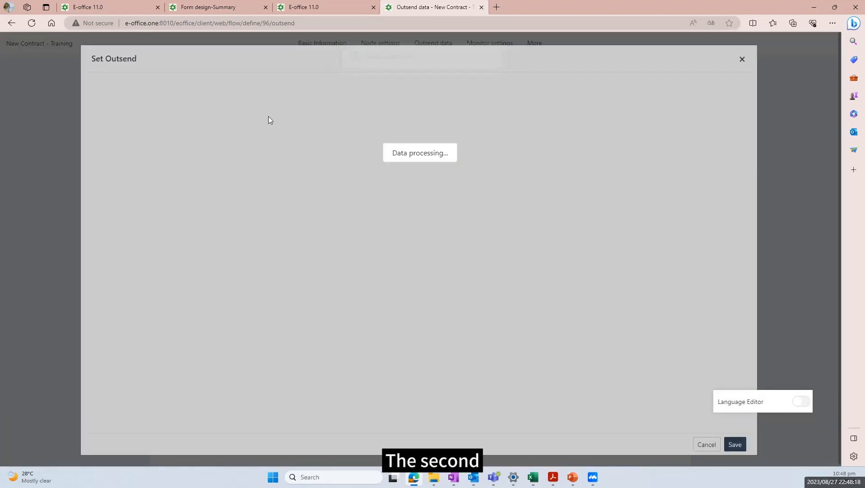
Name the outsend 'To Contract Receipts', sending from the start node to Contract Receipts - Training Summary
{"action": "key", "text": "Caps_Lock"}
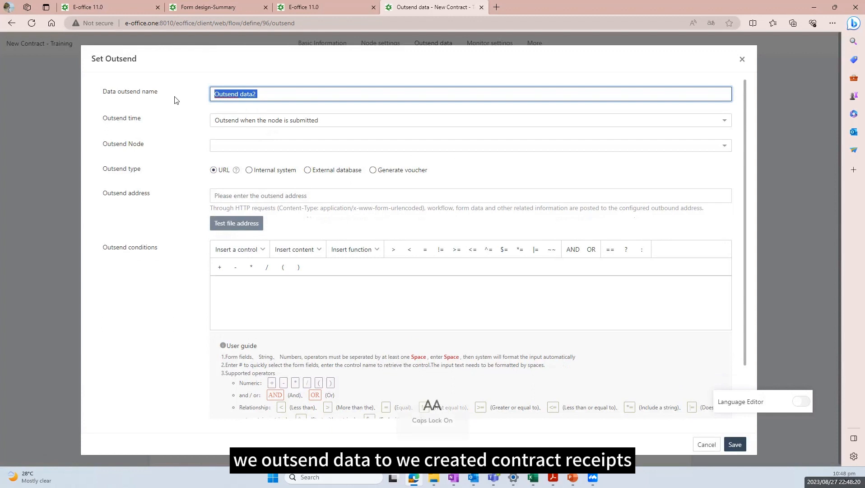
{"action": "type", "text": "To"}
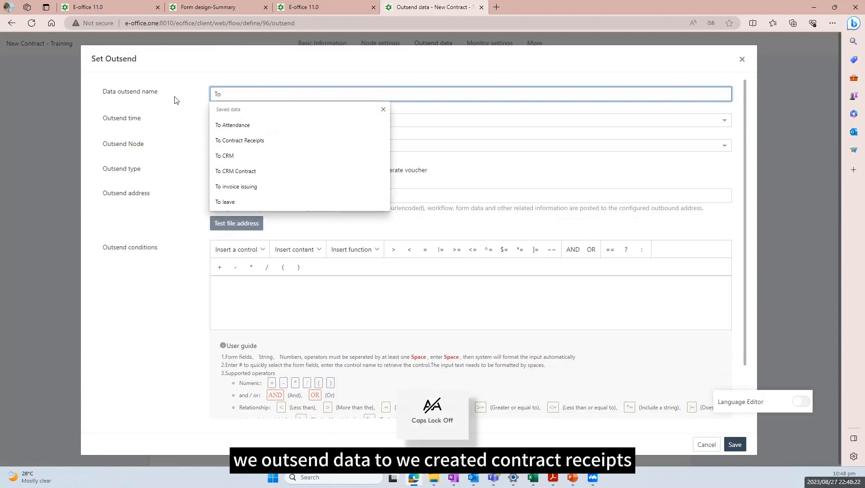
{"action": "key", "text": "Caps_Lock"}
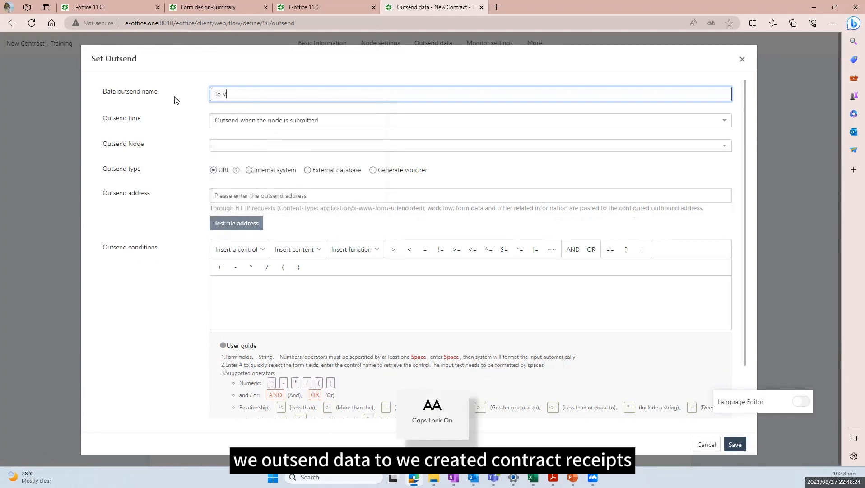
{"action": "left_click", "coordinate": [233, 139]}
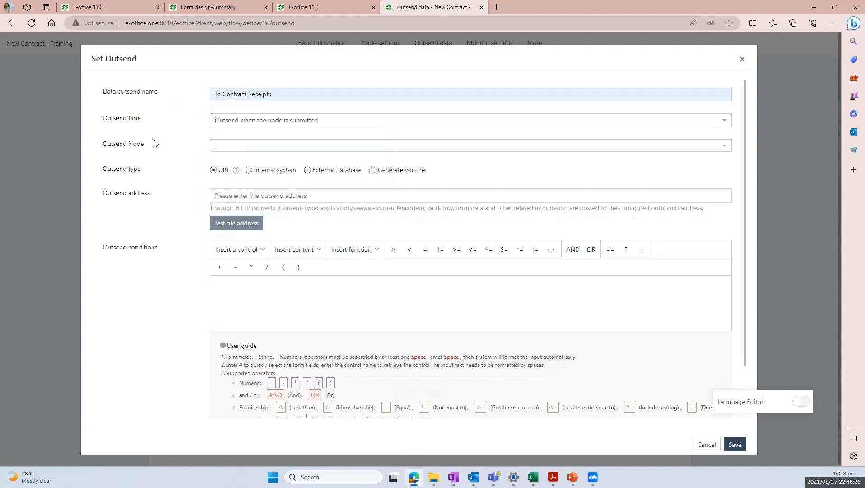
{"action": "left_click", "coordinate": [245, 143]}
{"action": "left_click", "coordinate": [239, 183]}
{"action": "left_click", "coordinate": [204, 179]}
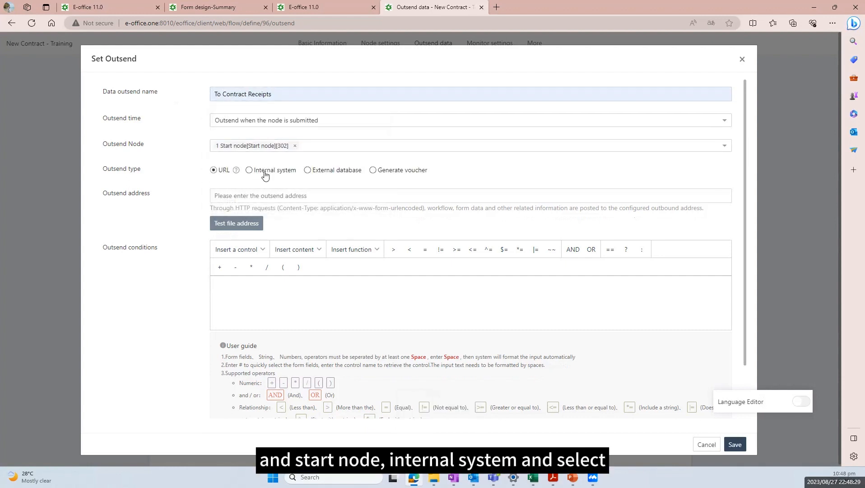
{"action": "left_click", "coordinate": [265, 173]}
{"action": "left_click", "coordinate": [243, 217]}
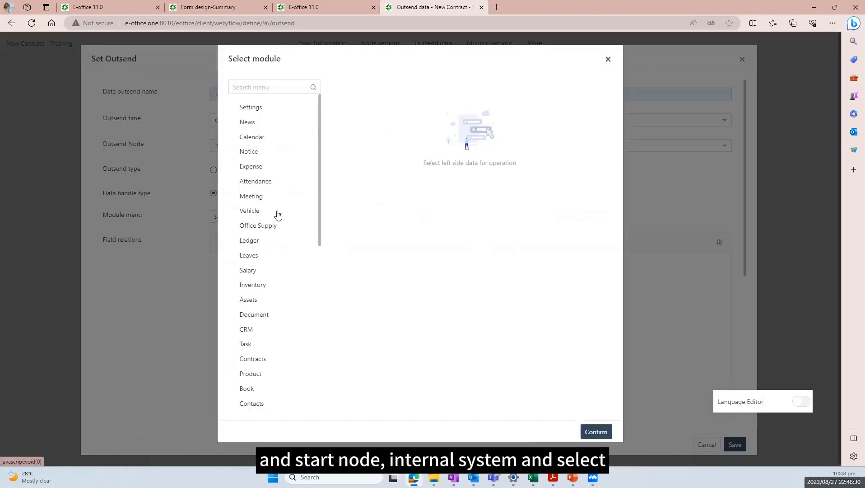
{"action": "scroll", "coordinate": [276, 303], "scroll_direction": "down", "scroll_amount": 5}
{"action": "scroll", "coordinate": [280, 299], "scroll_direction": "up", "scroll_amount": 3}
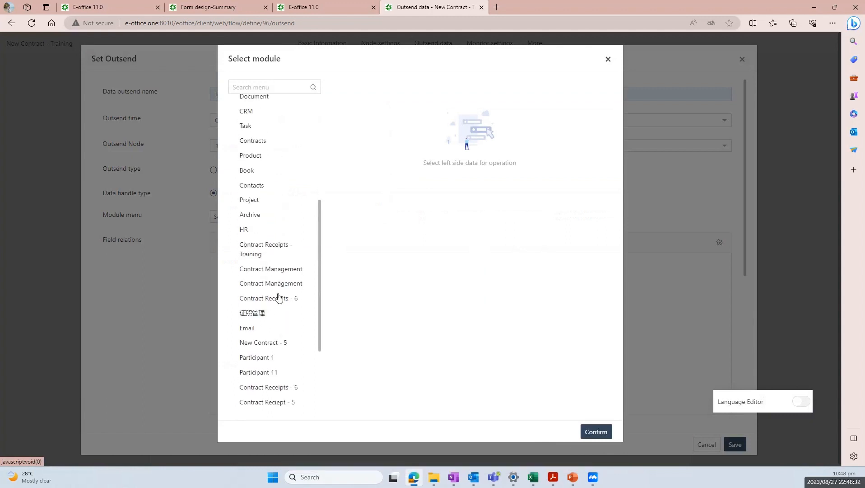
{"action": "left_click", "coordinate": [276, 370]}
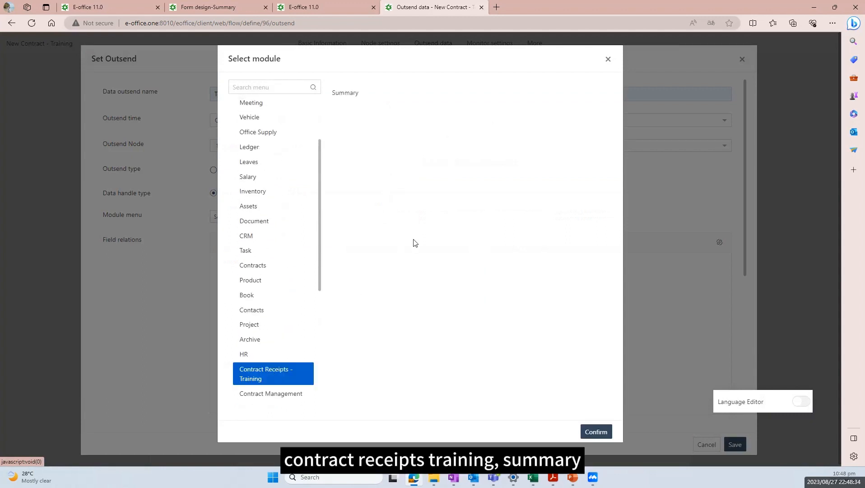
{"action": "left_click", "coordinate": [356, 93]}
{"action": "left_click", "coordinate": [597, 435]}
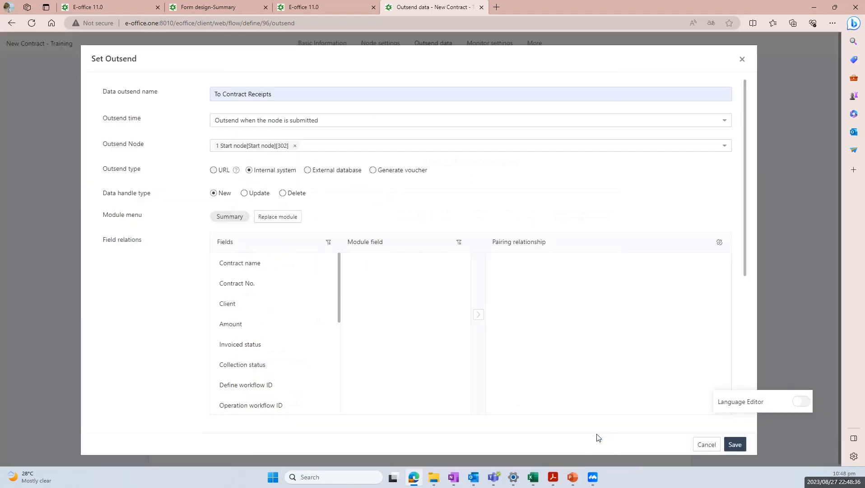
Pair Contract name, Contract No., Client and Amount with their matching Summary fields
{"action": "left_click", "coordinate": [275, 265]}
{"action": "left_click", "coordinate": [357, 265]}
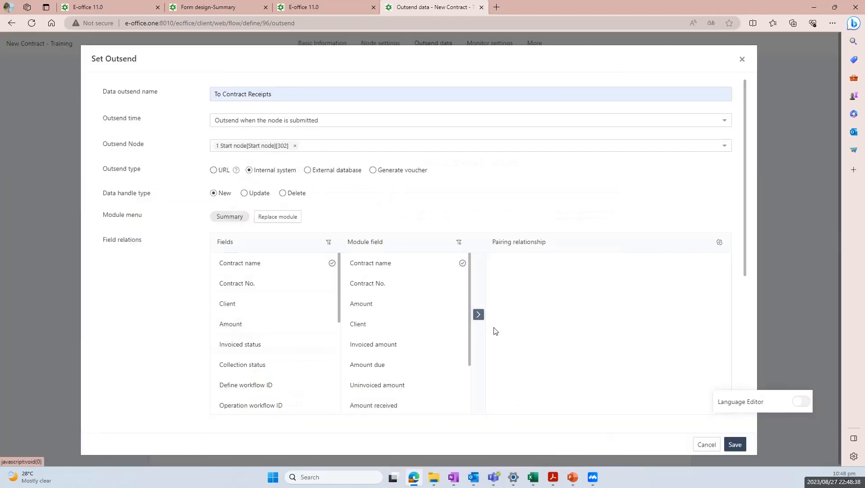
{"action": "left_click", "coordinate": [478, 315]}
{"action": "left_click", "coordinate": [271, 283]}
{"action": "left_click", "coordinate": [386, 284]}
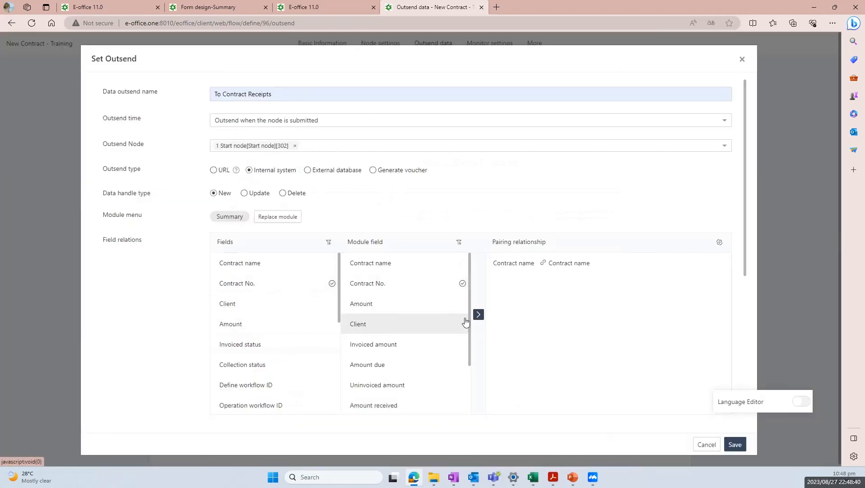
{"action": "left_click", "coordinate": [478, 314]}
{"action": "left_click", "coordinate": [257, 307]}
{"action": "left_click", "coordinate": [418, 323]}
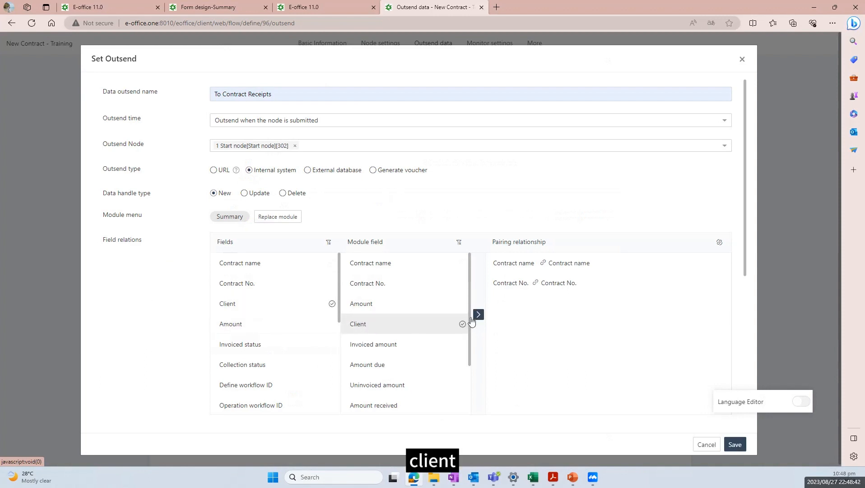
{"action": "left_click", "coordinate": [478, 314]}
{"action": "left_click", "coordinate": [356, 309]}
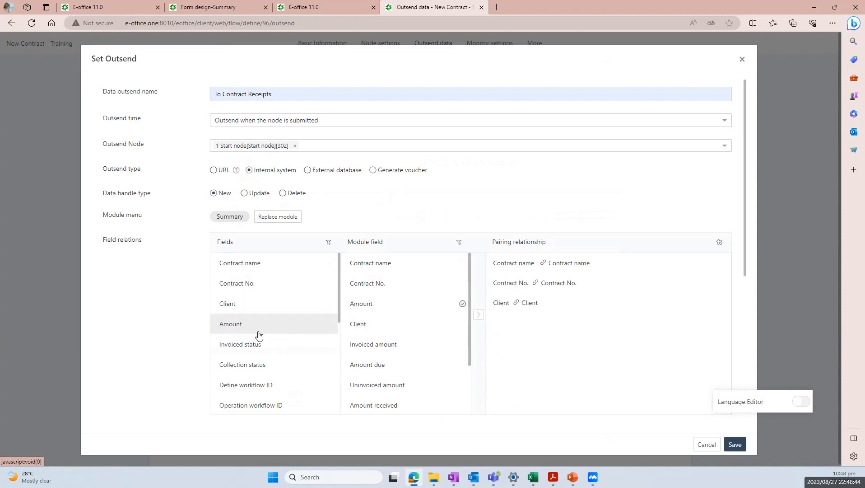
{"action": "left_click", "coordinate": [258, 335]}
{"action": "left_click", "coordinate": [478, 314]}
Pair Invoiced status and Collection status with their matching fields, then save the outsend
{"action": "scroll", "coordinate": [406, 334], "scroll_direction": "down", "scroll_amount": 1}
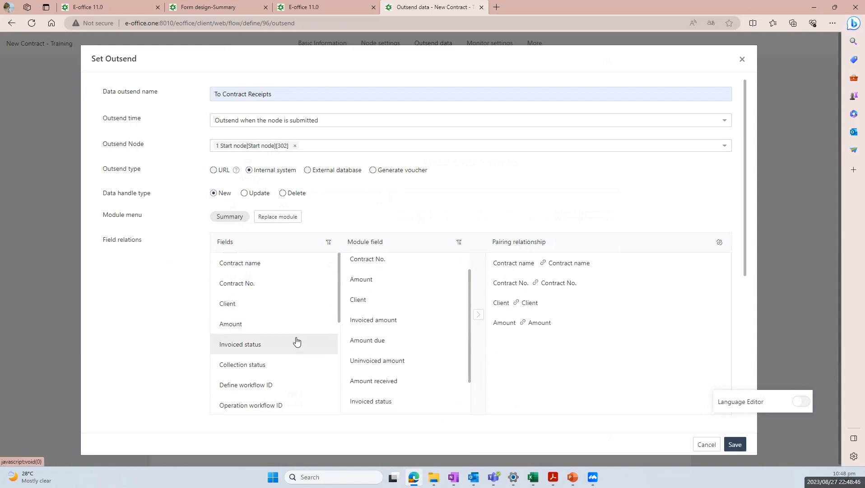
{"action": "scroll", "coordinate": [297, 342], "scroll_direction": "down", "scroll_amount": 1}
{"action": "left_click", "coordinate": [272, 324]}
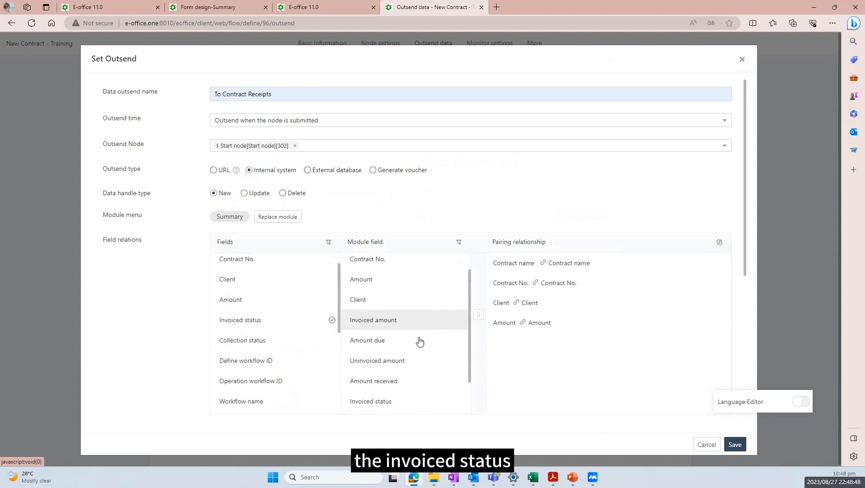
{"action": "scroll", "coordinate": [420, 341], "scroll_direction": "down", "scroll_amount": 1}
{"action": "left_click", "coordinate": [405, 381]}
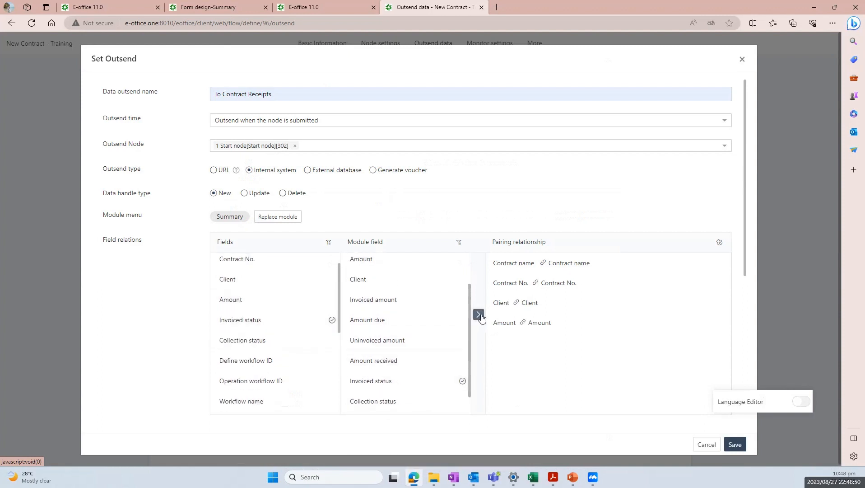
{"action": "left_click", "coordinate": [479, 316]}
{"action": "left_click", "coordinate": [252, 341]}
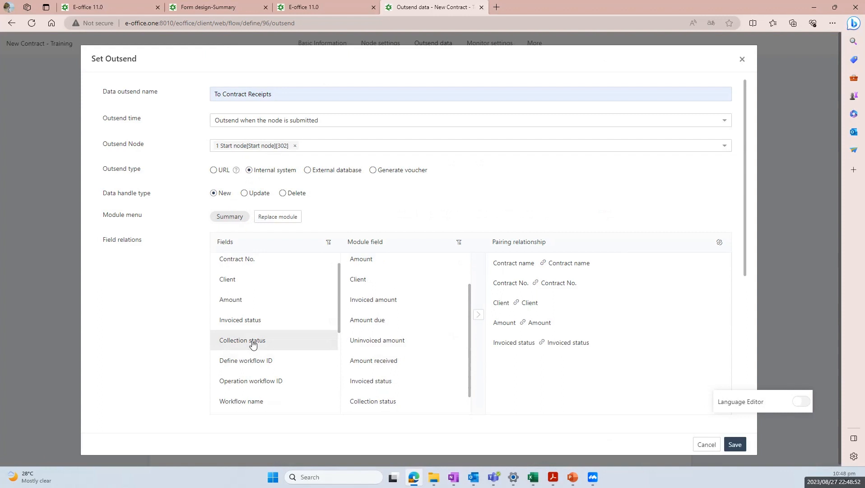
{"action": "left_click", "coordinate": [404, 397]}
{"action": "left_click", "coordinate": [478, 314]}
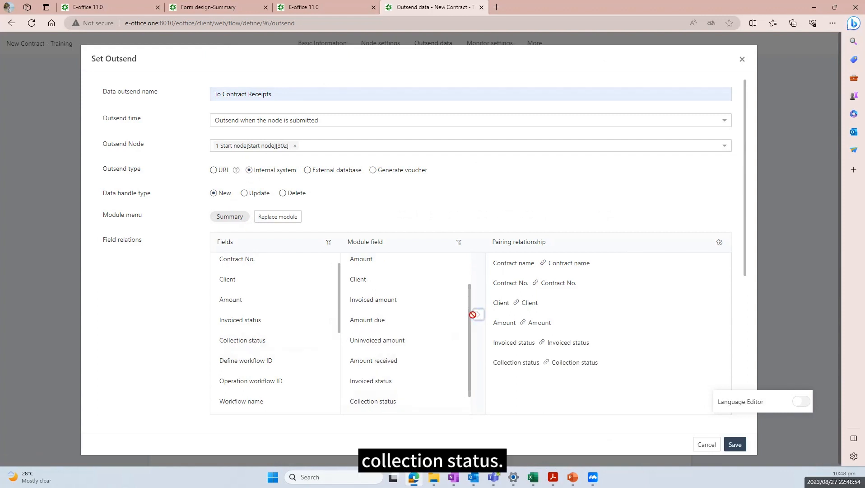
{"action": "left_click", "coordinate": [735, 444]}
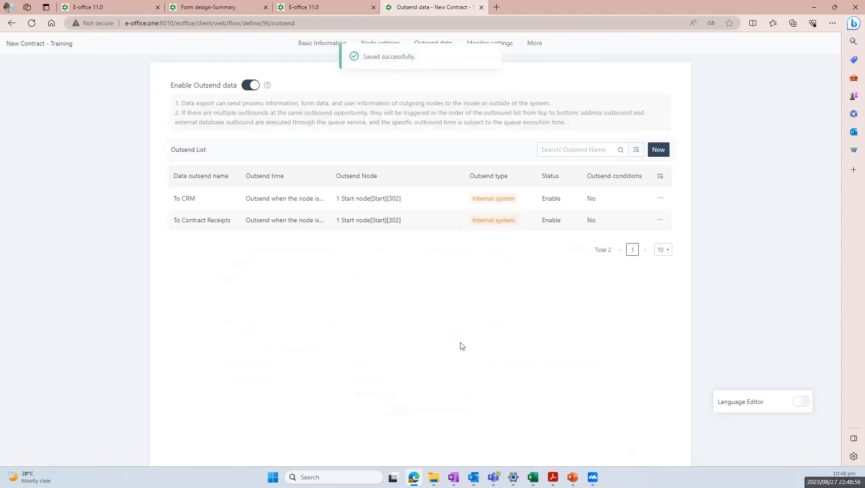
Enable workflow monitoring and save a rule giving admin all monitor permissions
{"action": "left_click", "coordinate": [497, 52]}
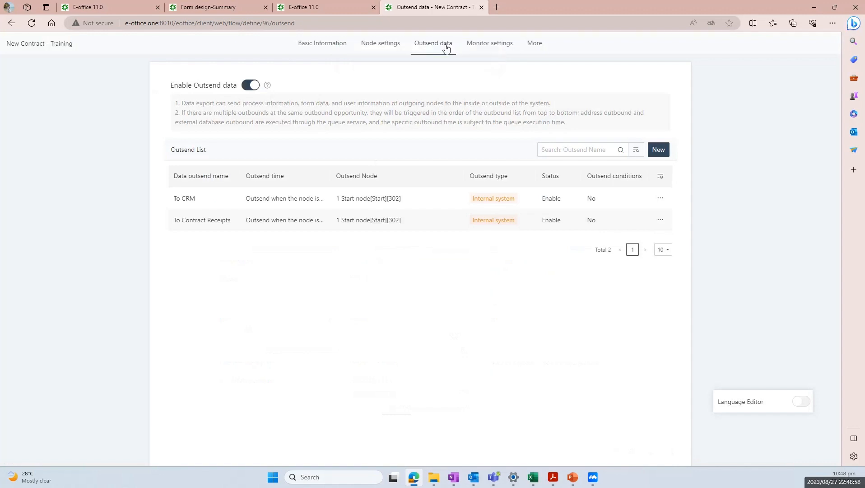
{"action": "left_click", "coordinate": [474, 44]}
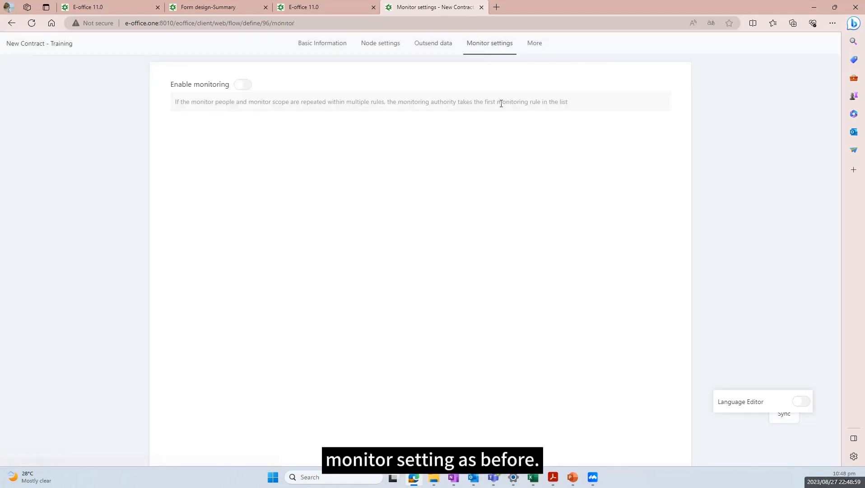
{"action": "left_click", "coordinate": [241, 85]}
{"action": "left_click", "coordinate": [659, 129]}
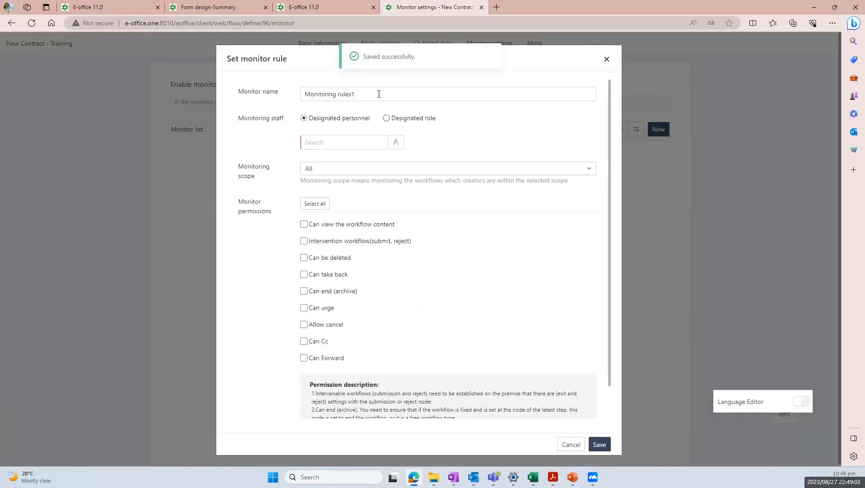
{"action": "left_click_drag", "start_coordinate": [379, 94], "coordinate": [232, 94]}
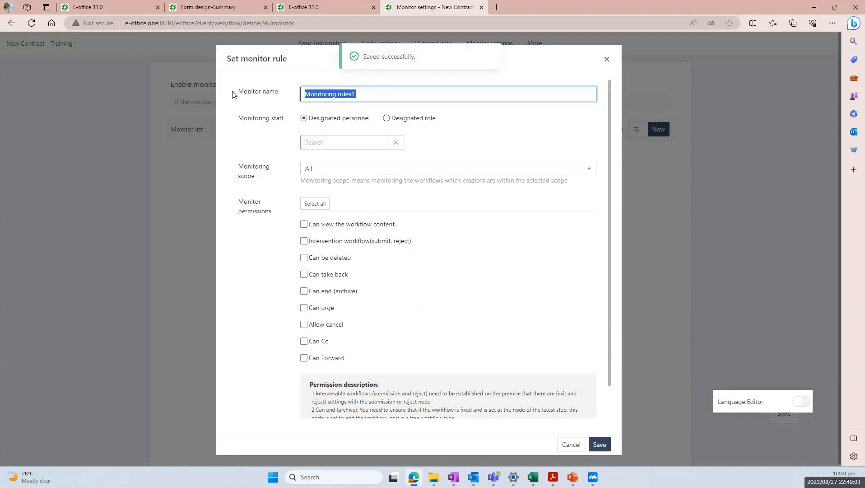
{"action": "left_click", "coordinate": [396, 143]}
{"action": "left_click", "coordinate": [416, 106]}
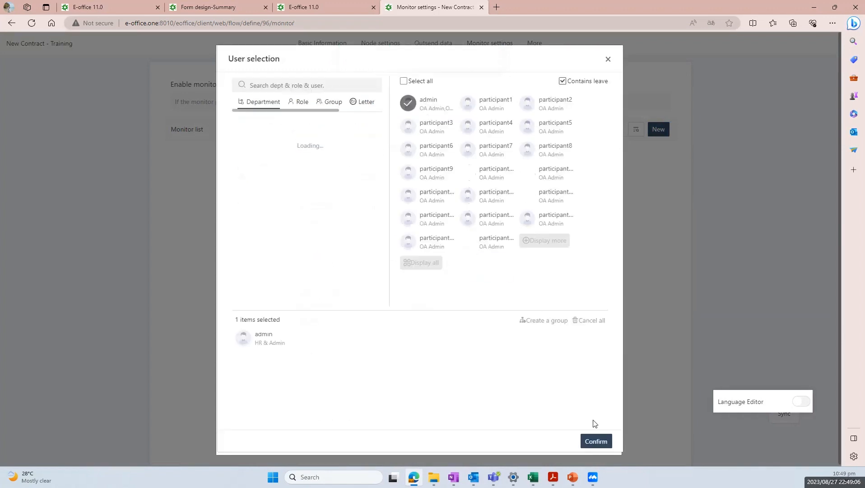
{"action": "left_click", "coordinate": [597, 441]}
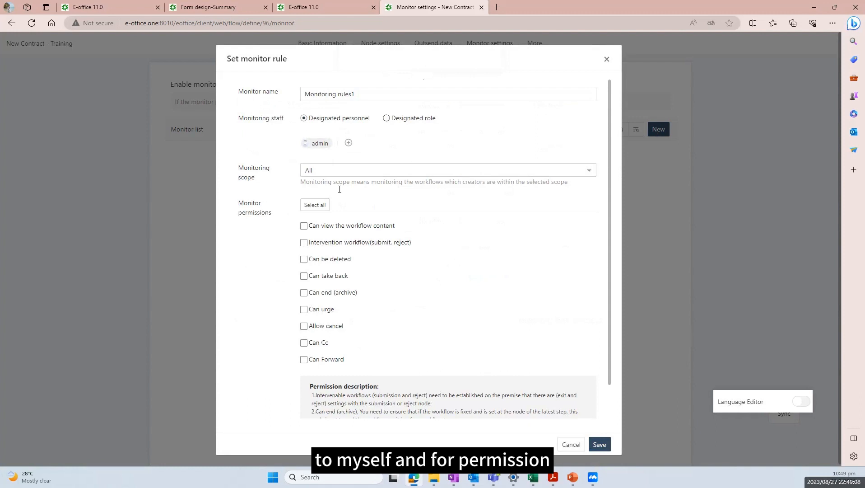
{"action": "left_click", "coordinate": [322, 207]}
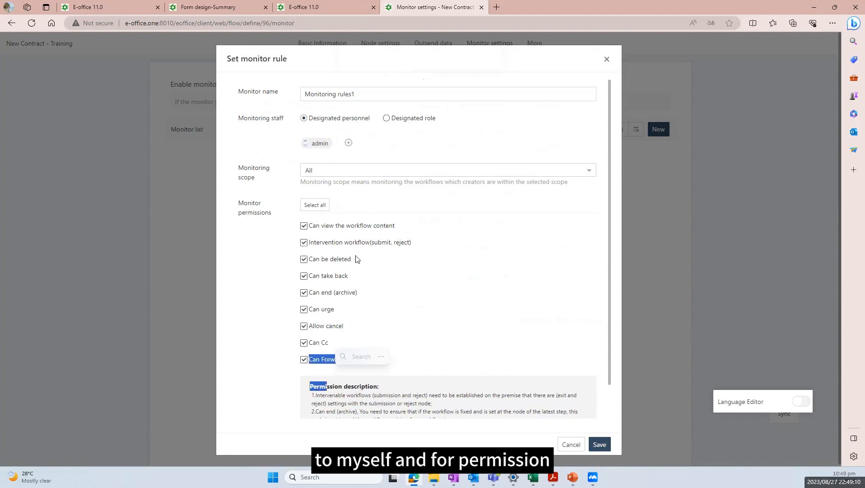
{"action": "left_click", "coordinate": [605, 445]}
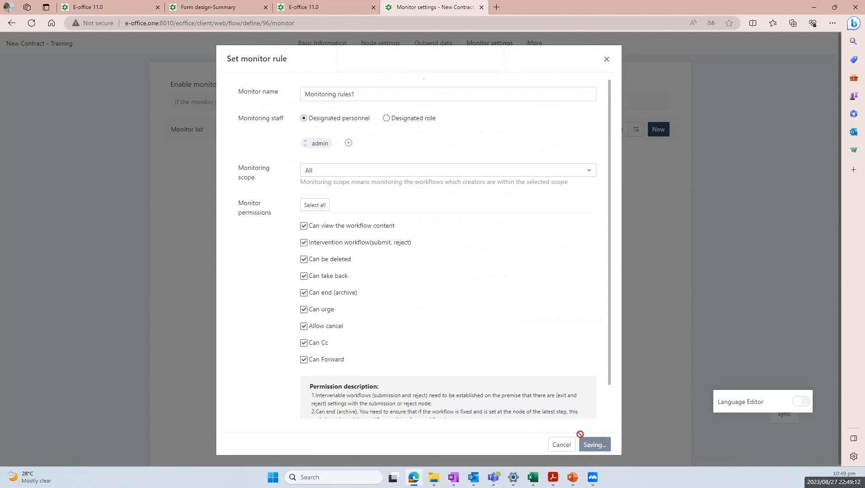
Return to the workflow's Basic Information and close the workflow settings tab
{"action": "left_click", "coordinate": [540, 45]}
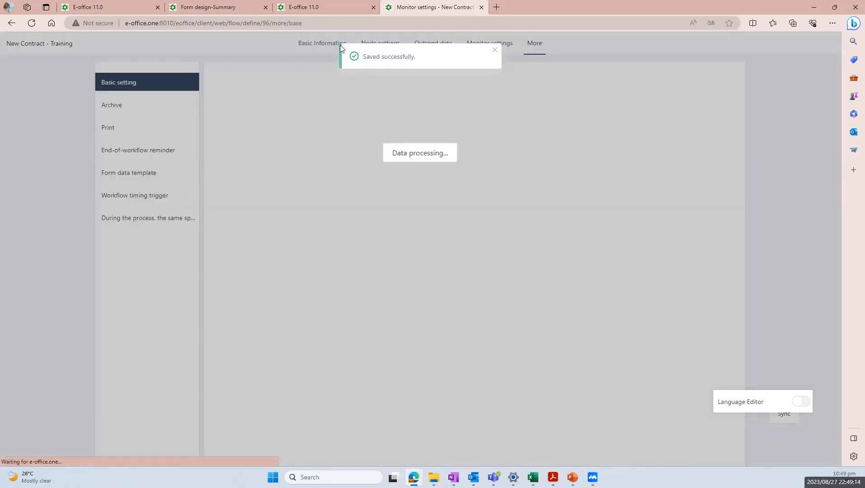
{"action": "left_click", "coordinate": [328, 44]}
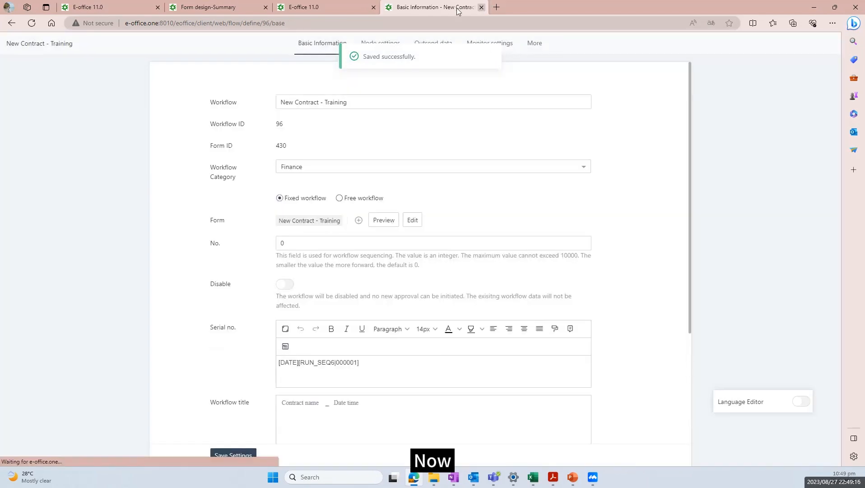
{"action": "left_click", "coordinate": [482, 7]}
Reload the page and start a new New Contract - Training request
{"action": "left_click", "coordinate": [361, 23]}
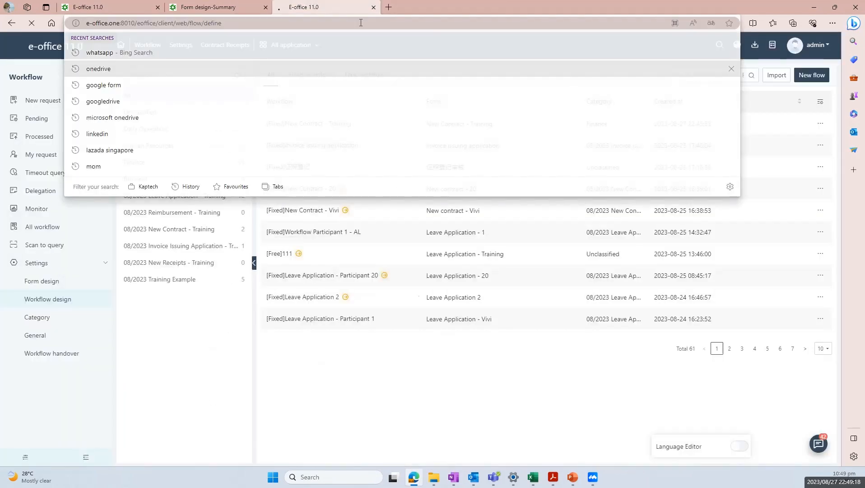
{"action": "key", "text": "Return"}
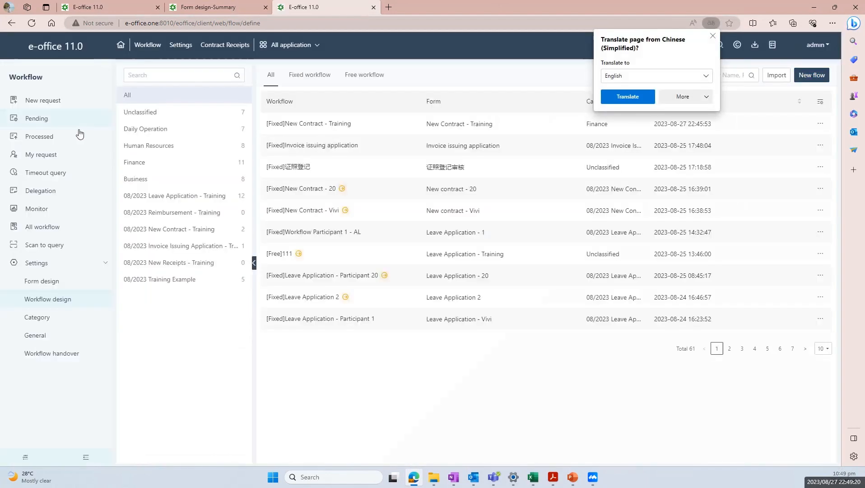
{"action": "left_click", "coordinate": [67, 110]}
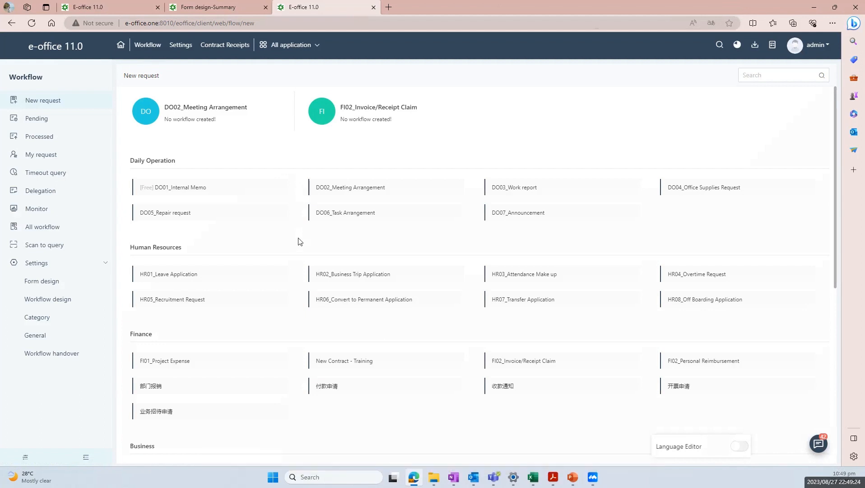
{"action": "scroll", "coordinate": [279, 228], "scroll_direction": "down", "scroll_amount": 2}
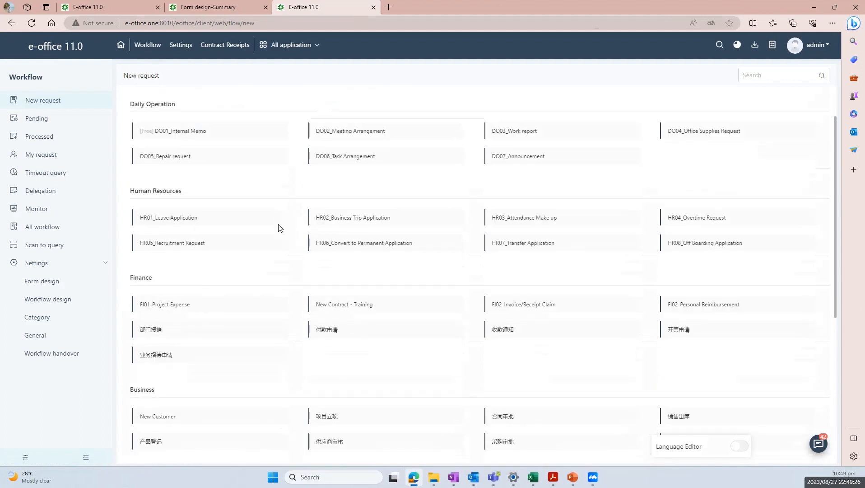
{"action": "left_click", "coordinate": [373, 307]}
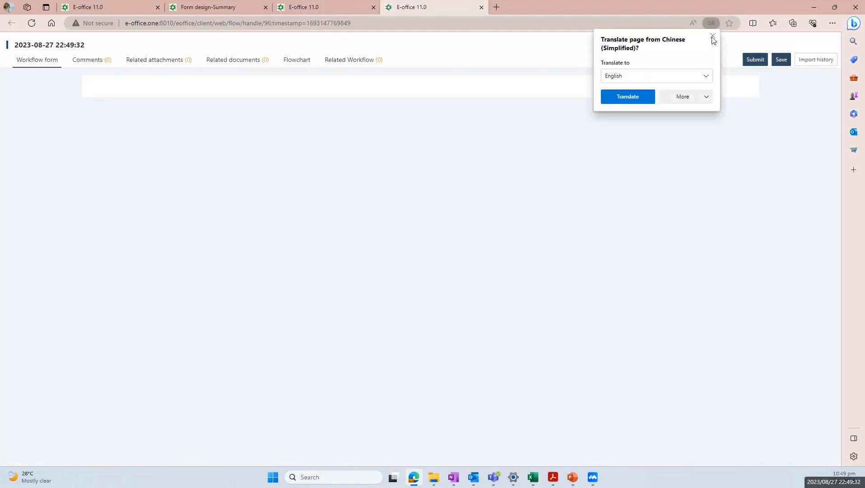
{"action": "left_click", "coordinate": [712, 36]}
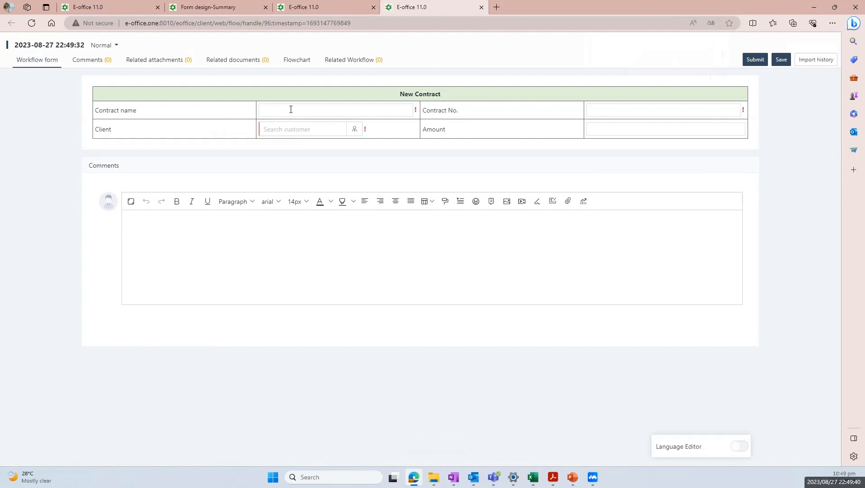
Enter 'Weaver Network Software Purchase' as the contract name
{"action": "type", "text": "w"}
{"action": "key", "text": "Caps_Lock"}
{"action": "key", "text": "Caps_Lock"}
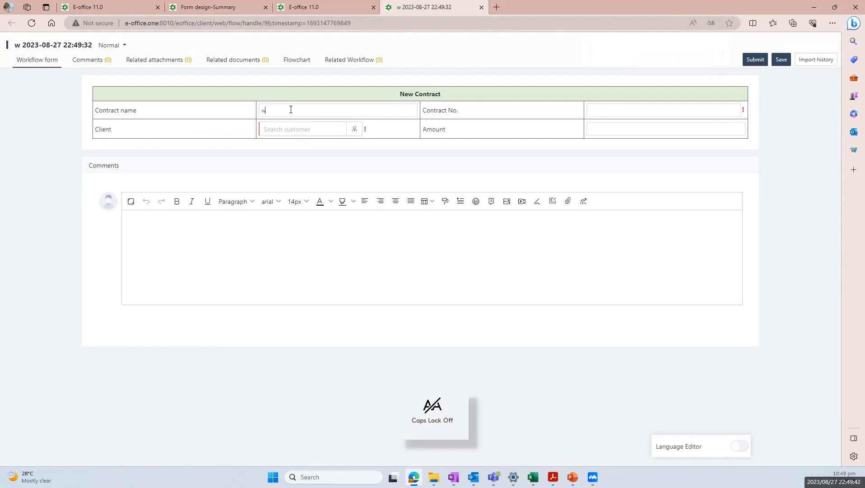
{"action": "key", "text": "Caps_Lock"}
{"action": "type", "text": "E"}
{"action": "key", "text": "BackSpace"}
{"action": "key", "text": "BackSpace"}
{"action": "type", "text": "W"}
{"action": "key", "text": "Caps_Lock"}
{"action": "type", "text": "eaver"}
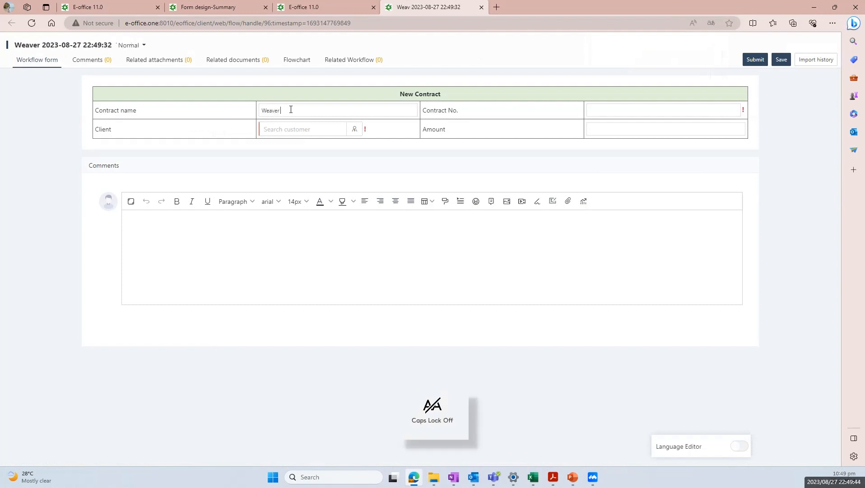
{"action": "type", "text": " Net"}
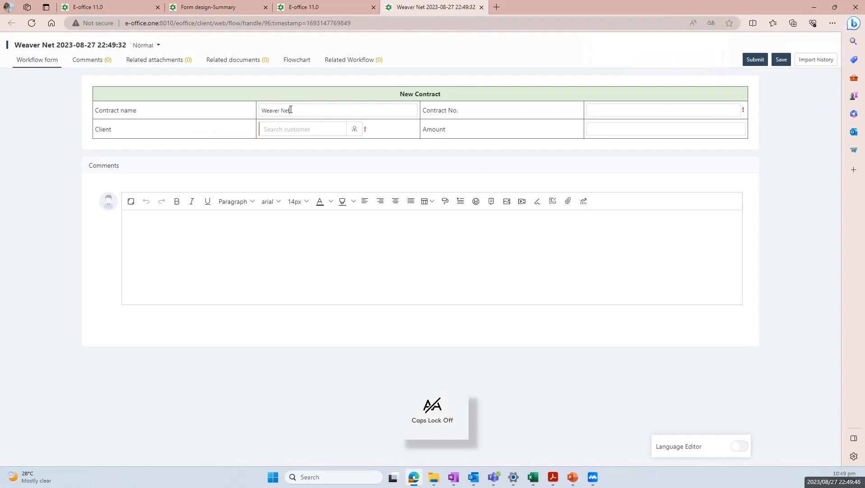
{"action": "type", "text": "work"}
{"action": "key", "text": "Caps_Lock"}
{"action": "type", "text": "S"}
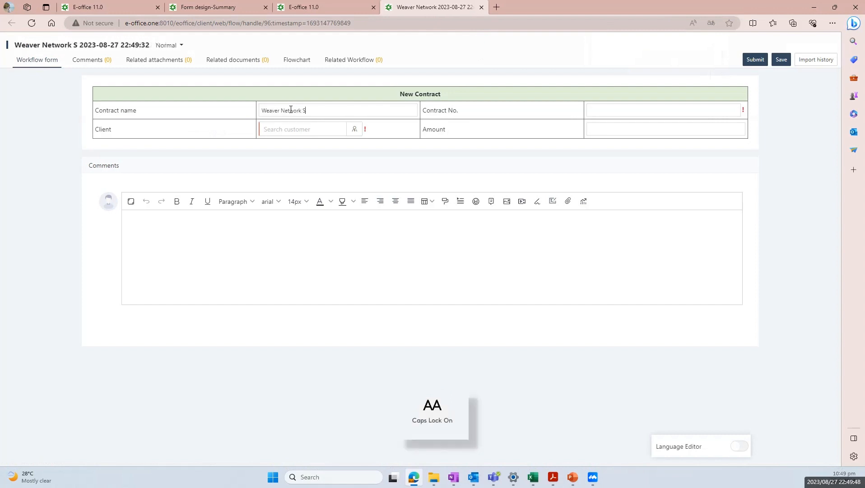
{"action": "key", "text": "Caps_Lock"}
{"action": "type", "text": "oftware p"}
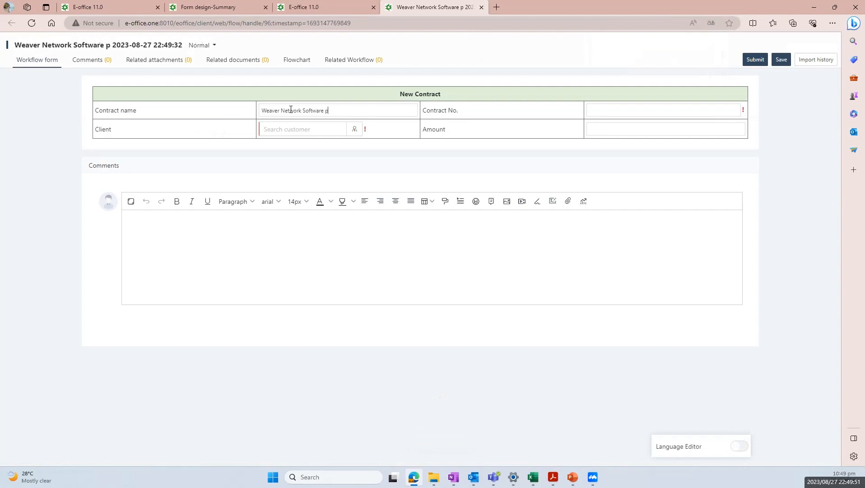
{"action": "key", "text": "Caps_Lock"}
{"action": "type", "text": "Pu"}
{"action": "key", "text": "Caps_Lock"}
{"action": "type", "text": "urchase"}
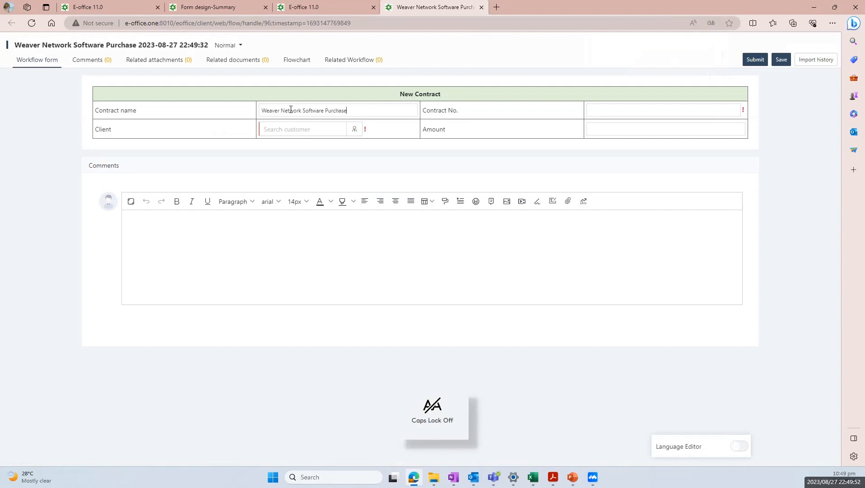
{"action": "left_click", "coordinate": [620, 105]}
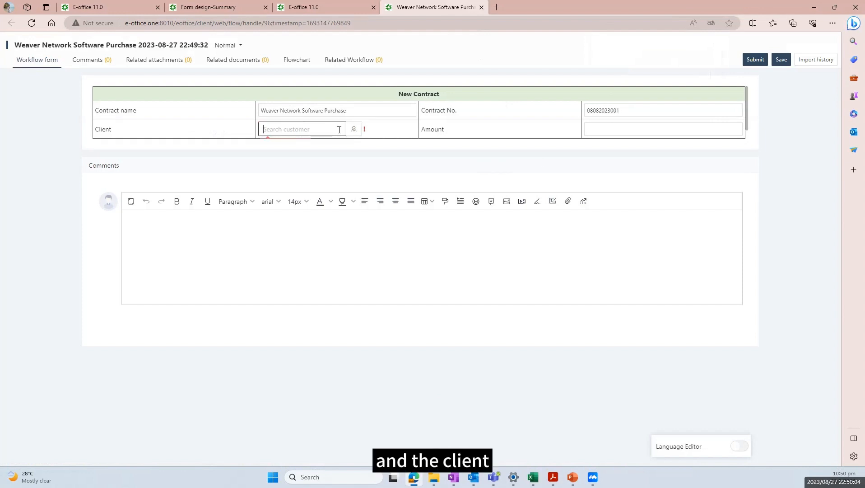
Pick client Weaver Network International, enter amount 100000, and submit to end the workflow
{"action": "left_click", "coordinate": [354, 130]}
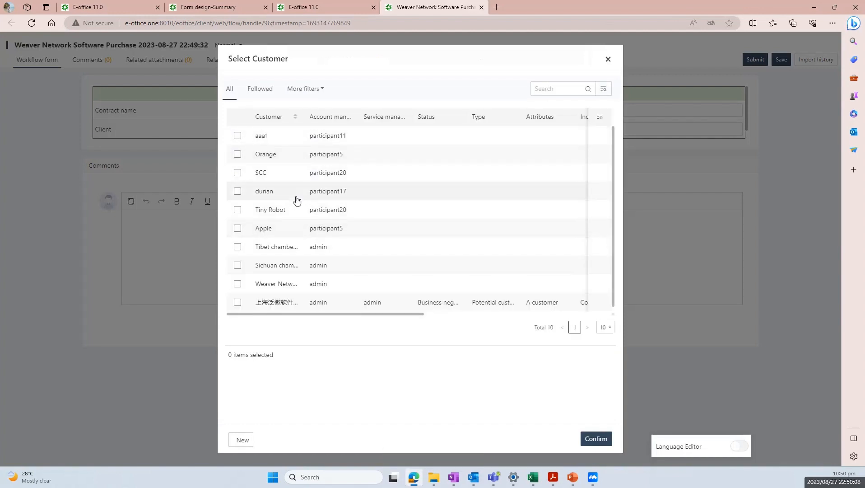
{"action": "scroll", "coordinate": [293, 203], "scroll_direction": "down", "scroll_amount": 1}
{"action": "left_click", "coordinate": [238, 277]}
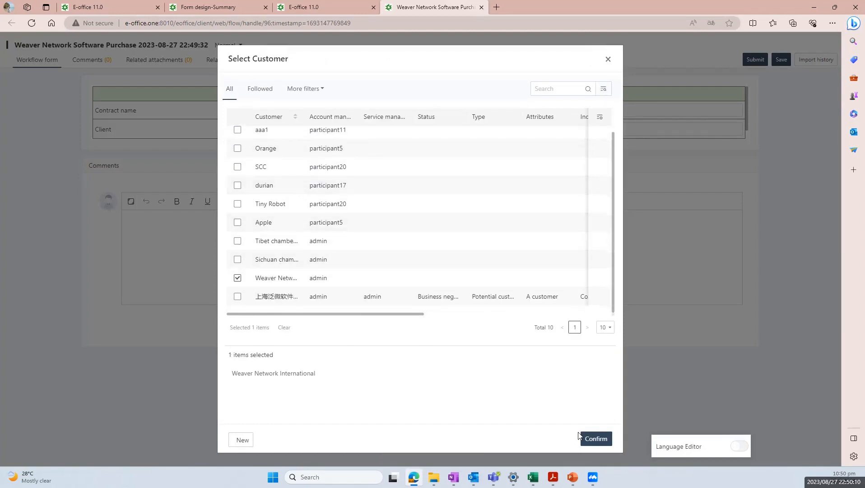
{"action": "left_click", "coordinate": [596, 438]}
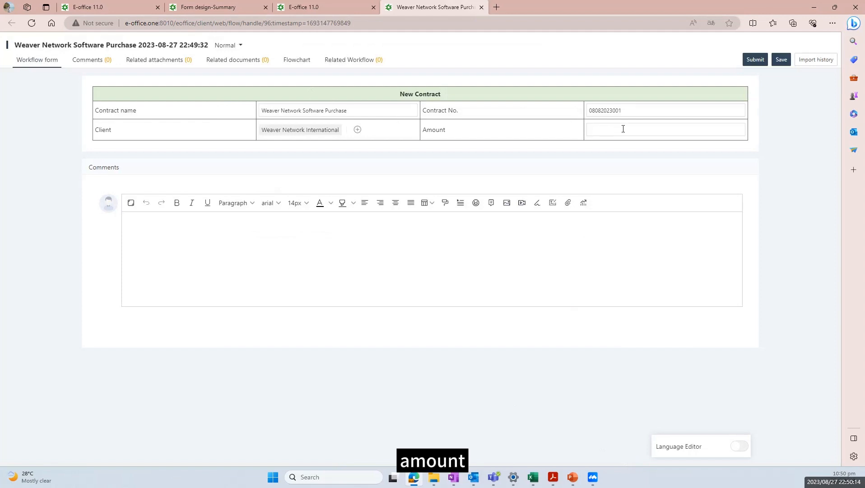
{"action": "type", "text": "100000"}
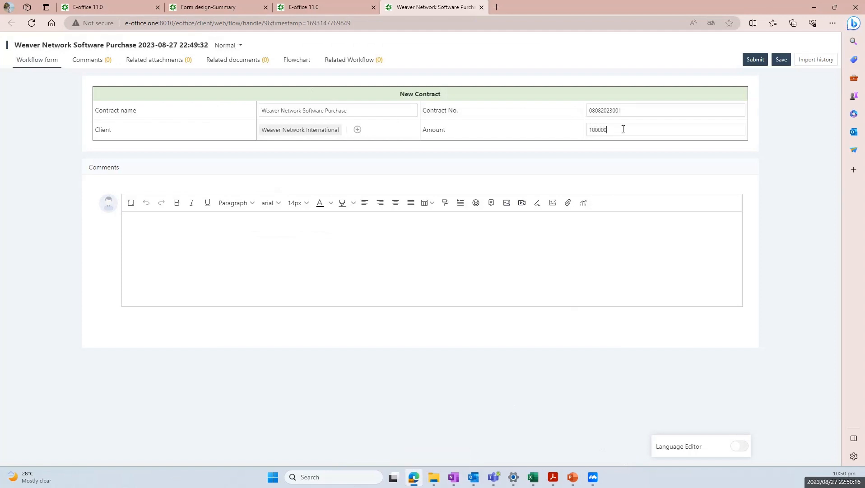
{"action": "left_click", "coordinate": [638, 171]}
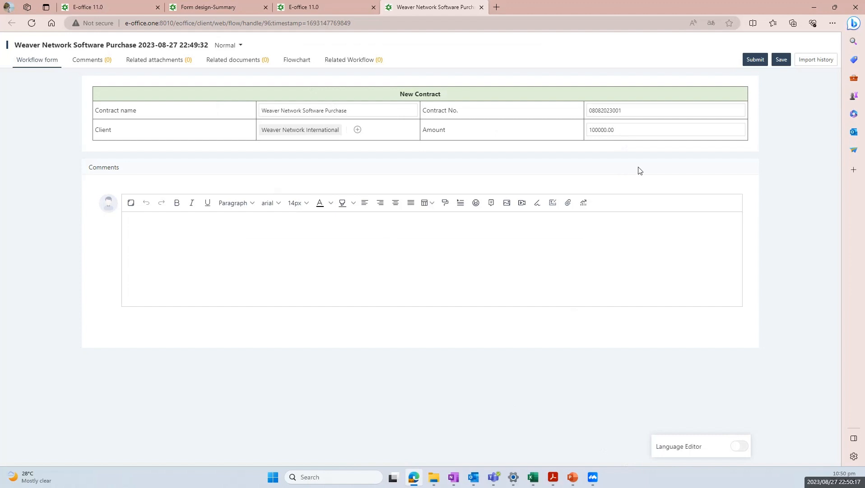
{"action": "left_click", "coordinate": [756, 60]}
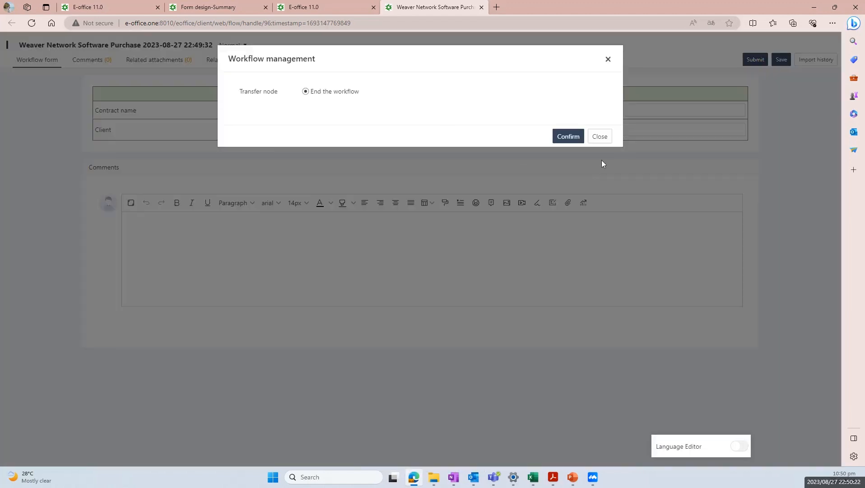
{"action": "left_click", "coordinate": [565, 136]}
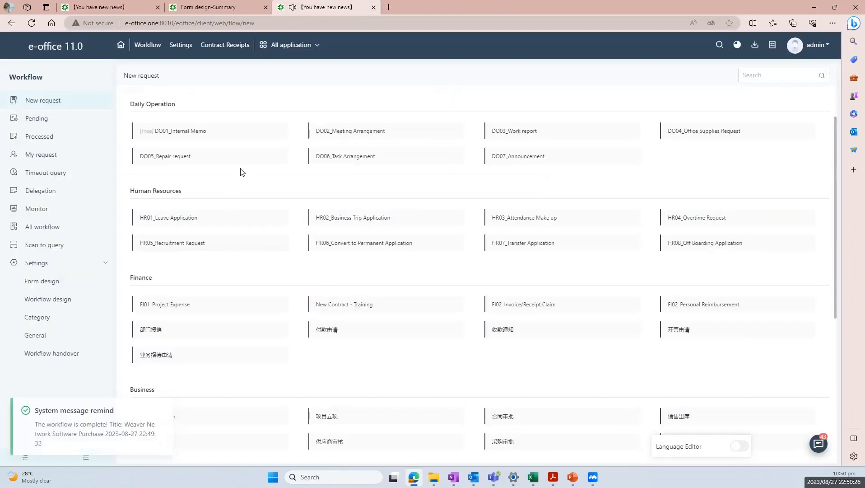
Start another New Contract - Training request named 'Sichuan Software'
{"action": "left_click", "coordinate": [348, 312]}
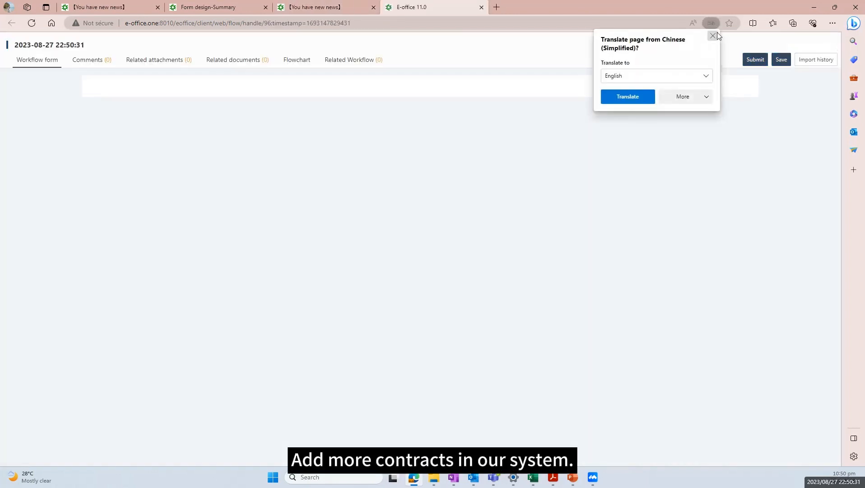
{"action": "left_click", "coordinate": [713, 35]}
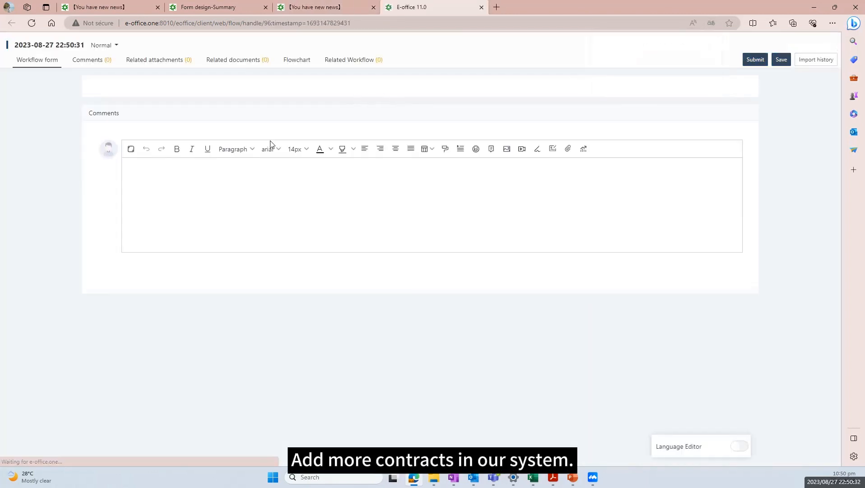
{"action": "left_click", "coordinate": [263, 131]}
{"action": "left_click", "coordinate": [296, 114]}
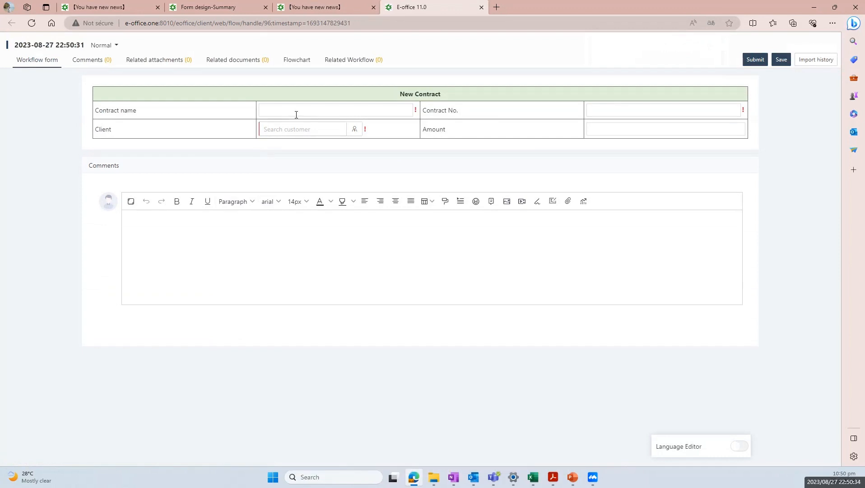
{"action": "type", "text": "S"}
{"action": "key", "text": "Caps_Lock"}
{"action": "type", "text": "ichuan"}
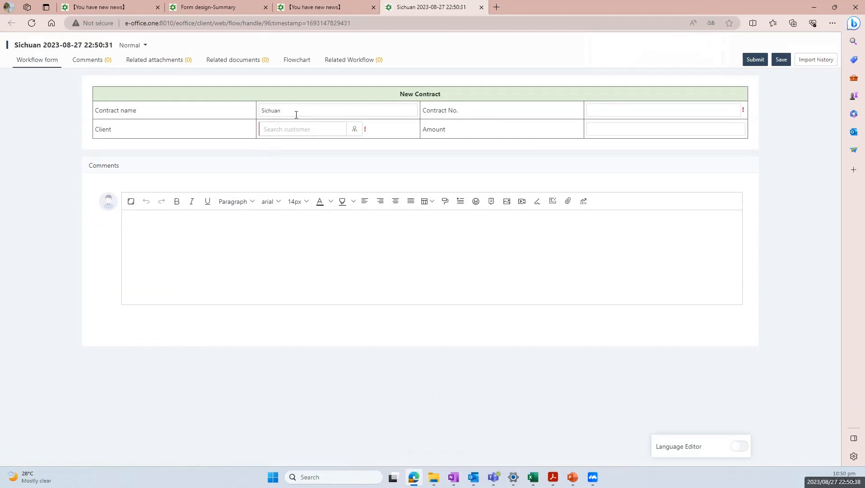
{"action": "key", "text": "Caps_Lock"}
{"action": "type", "text": "S"}
{"action": "key", "text": "Caps_Lock"}
{"action": "type", "text": "oter"}
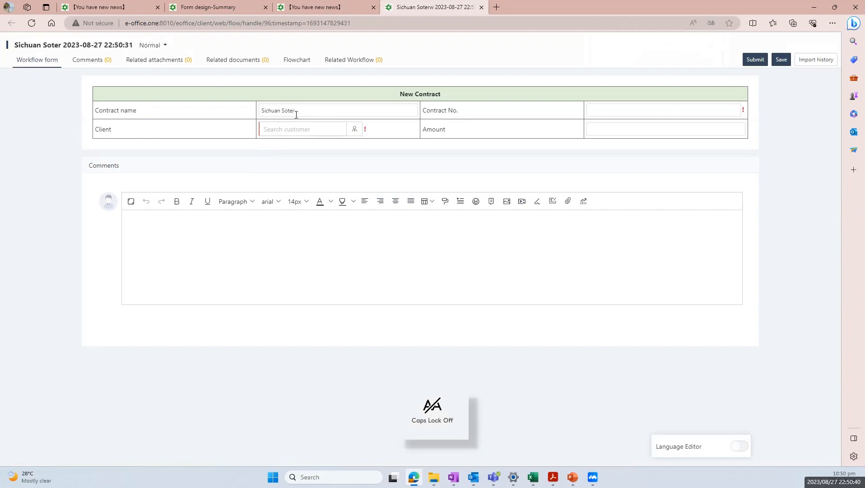
{"action": "key", "text": "BackSpace"}
{"action": "key", "text": "BackSpace"}
{"action": "key", "text": "BackSpace"}
{"action": "type", "text": "ftw"}
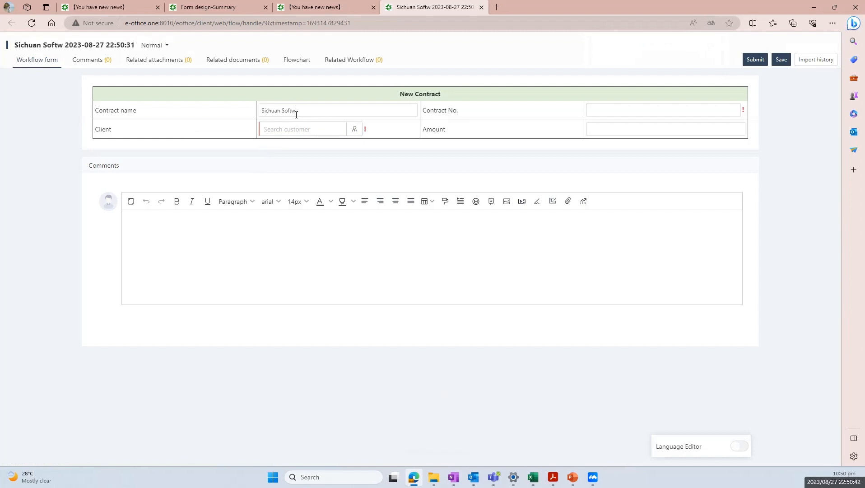
{"action": "type", "text": "are"}
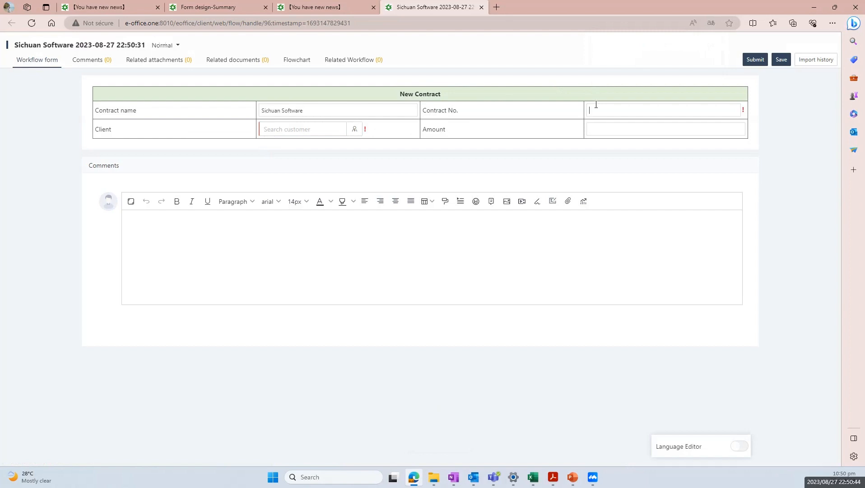
{"action": "left_click", "coordinate": [596, 104]}
{"action": "type", "text": "08082023002"}
{"action": "left_click", "coordinate": [355, 129]}
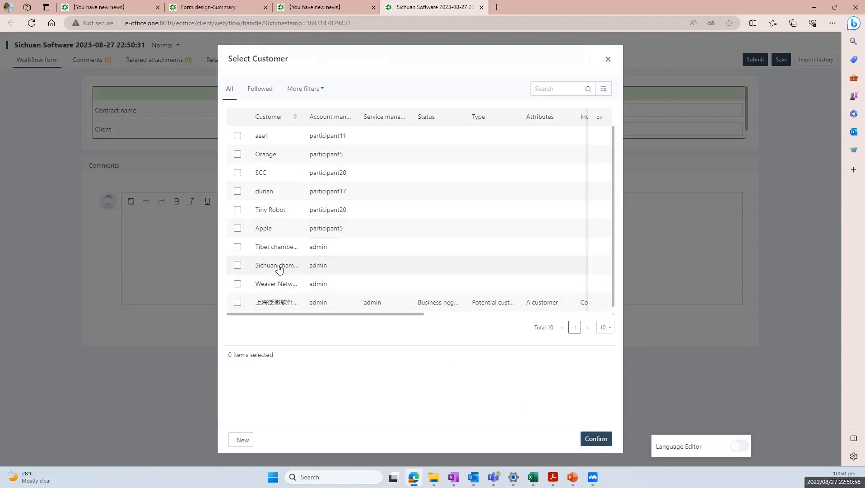
{"action": "left_click", "coordinate": [237, 265]}
{"action": "left_click", "coordinate": [595, 440]}
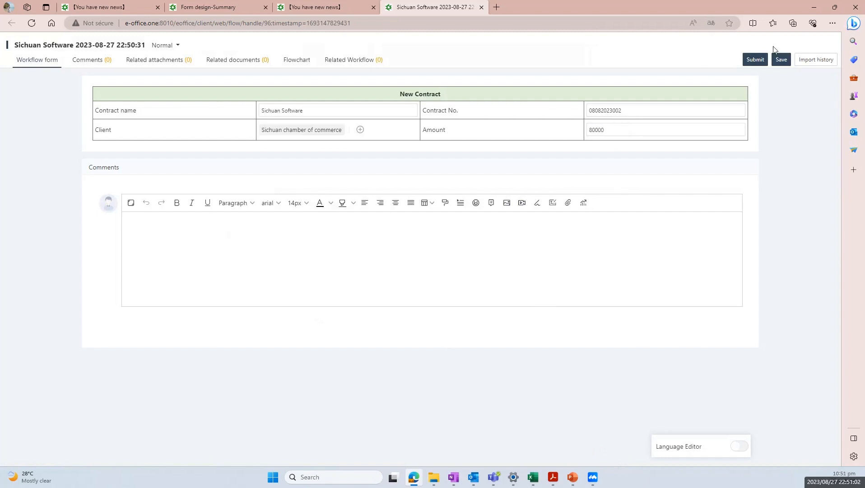
{"action": "left_click", "coordinate": [758, 63]}
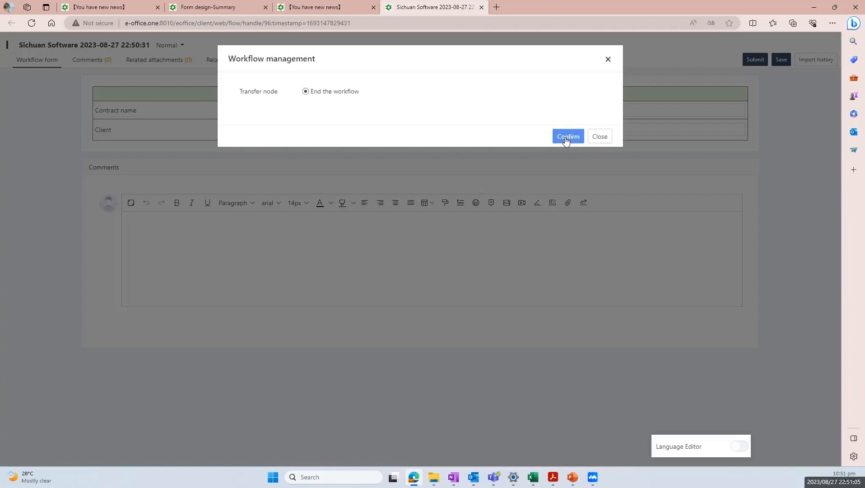
{"action": "left_click", "coordinate": [567, 140]}
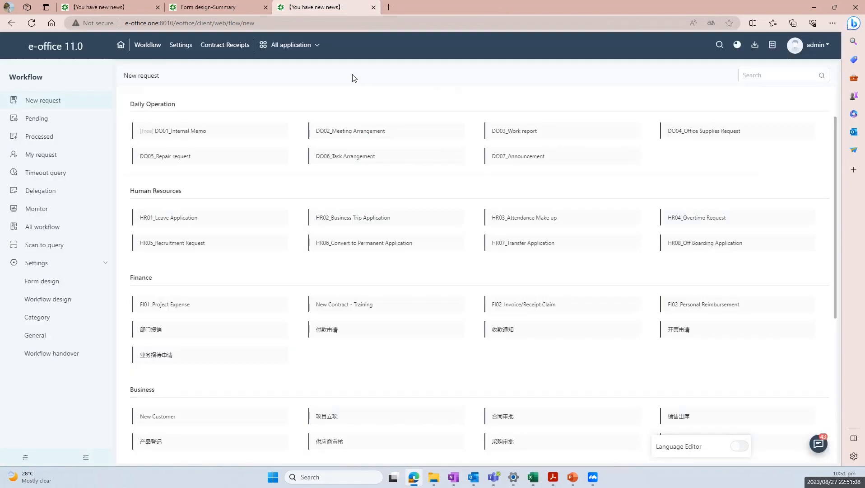
Verify both contracts in CRM Contracts, then open the Contract Receipts - Training summary
{"action": "left_click", "coordinate": [310, 54]}
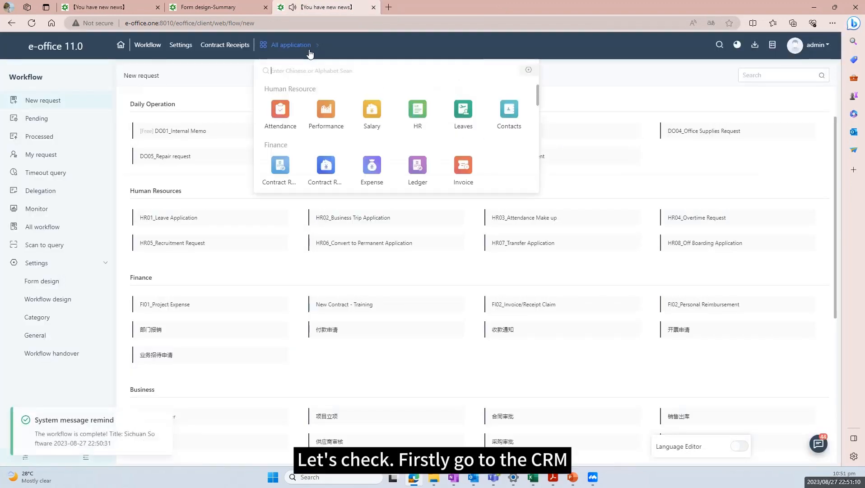
{"action": "left_click", "coordinate": [370, 222]}
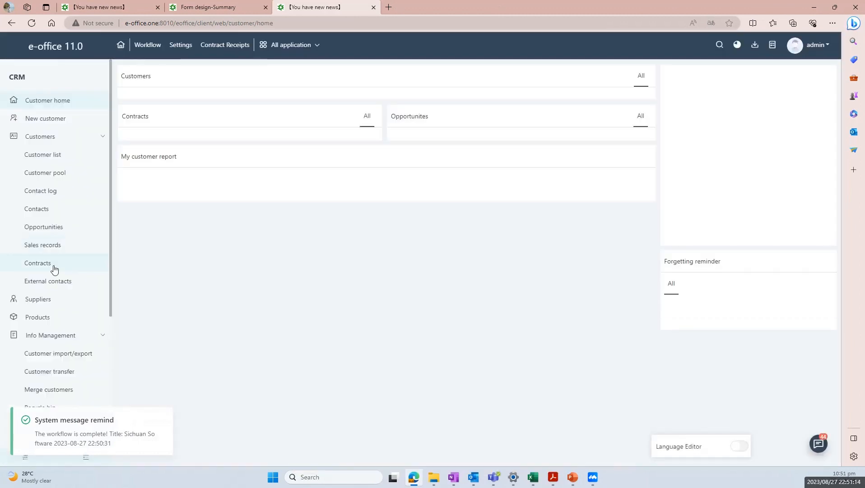
{"action": "left_click", "coordinate": [60, 270]}
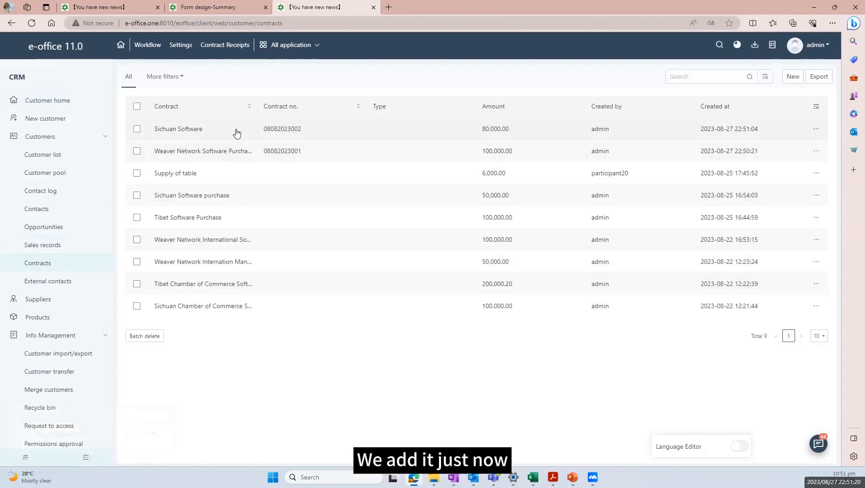
{"action": "left_click", "coordinate": [307, 47]}
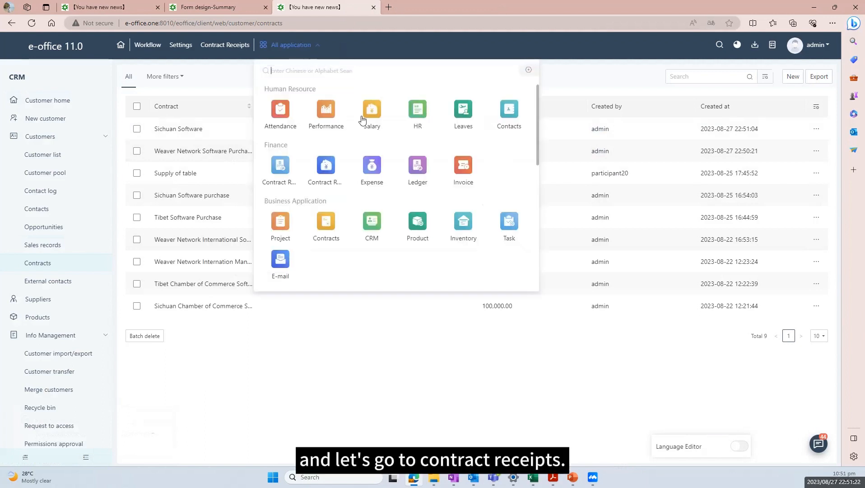
{"action": "left_click", "coordinate": [325, 167]}
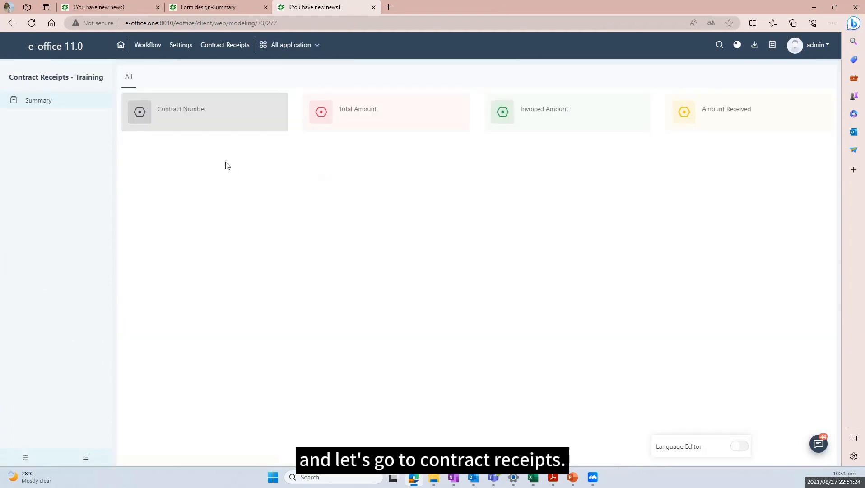